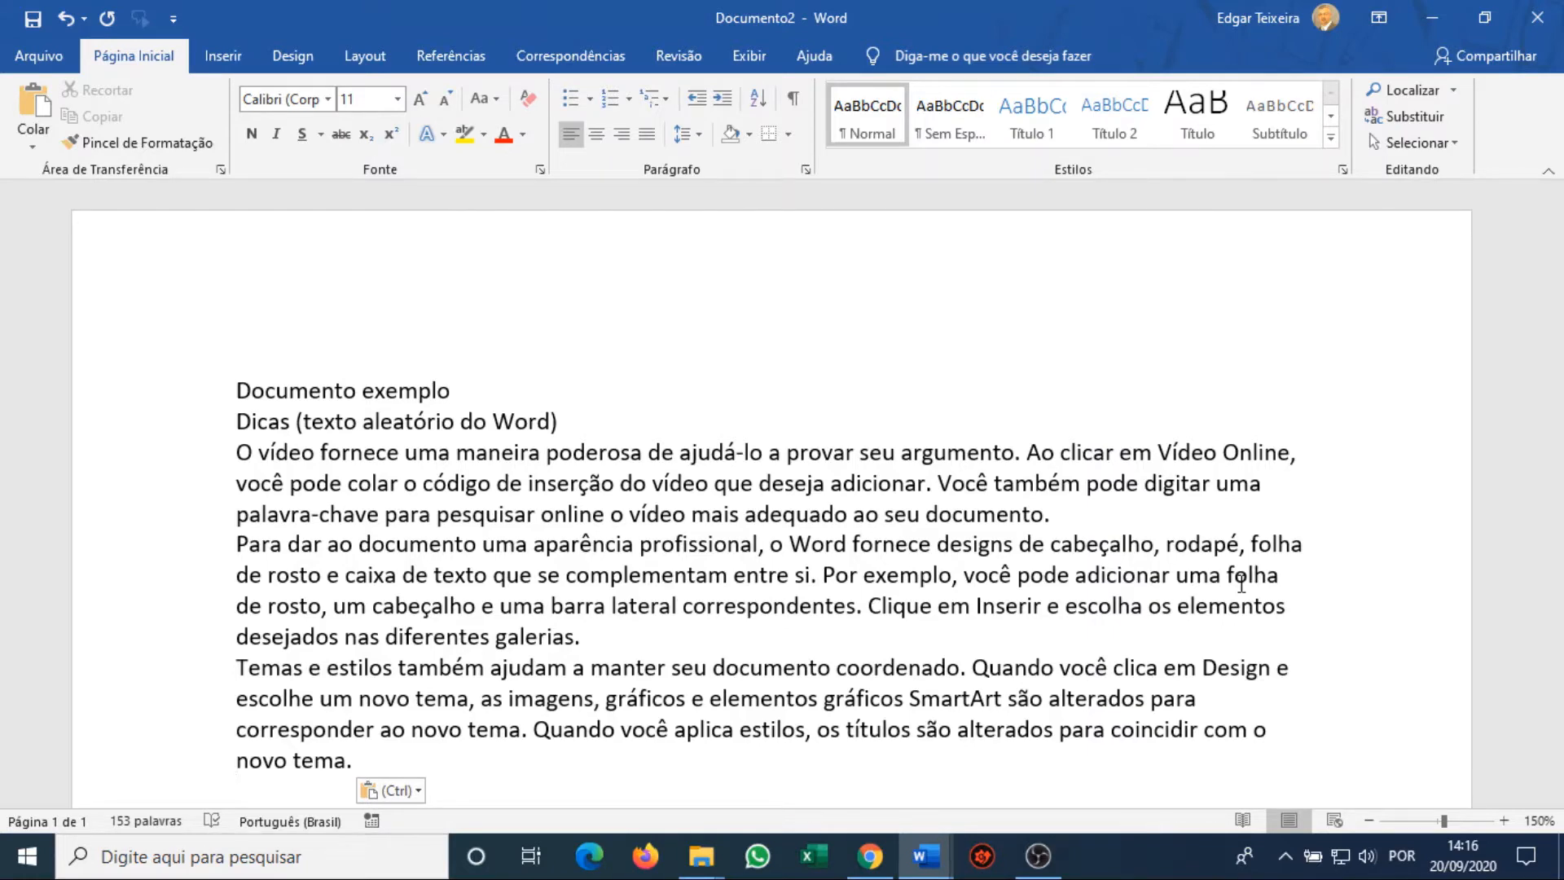
# Set the font size of the entire document's text to 12.
pyautogui.hotkey('ctrl', 't')
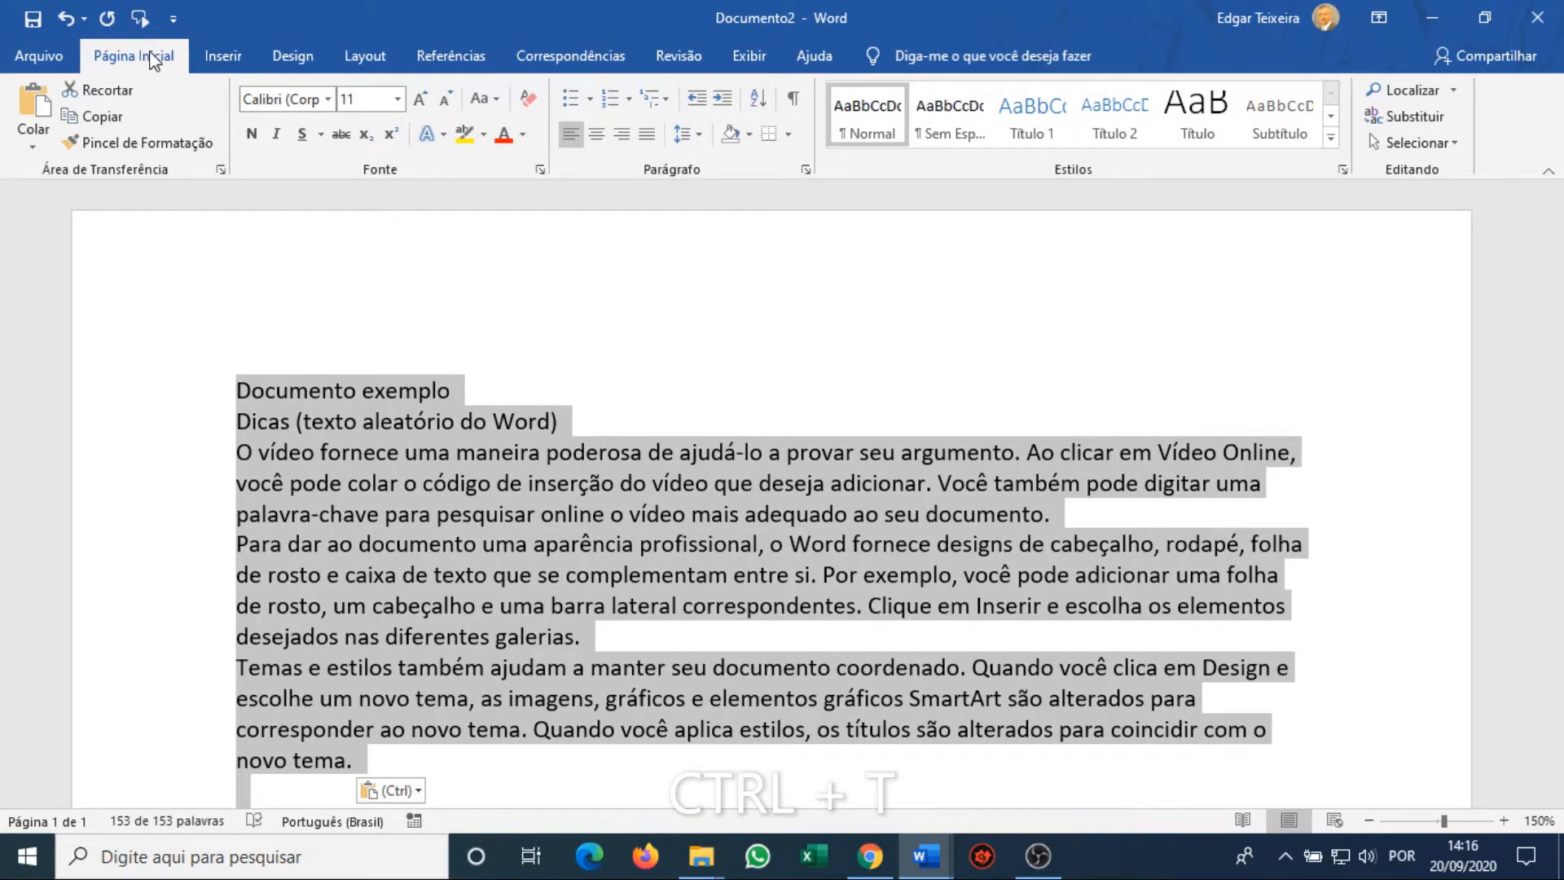
pyautogui.click(399, 98)
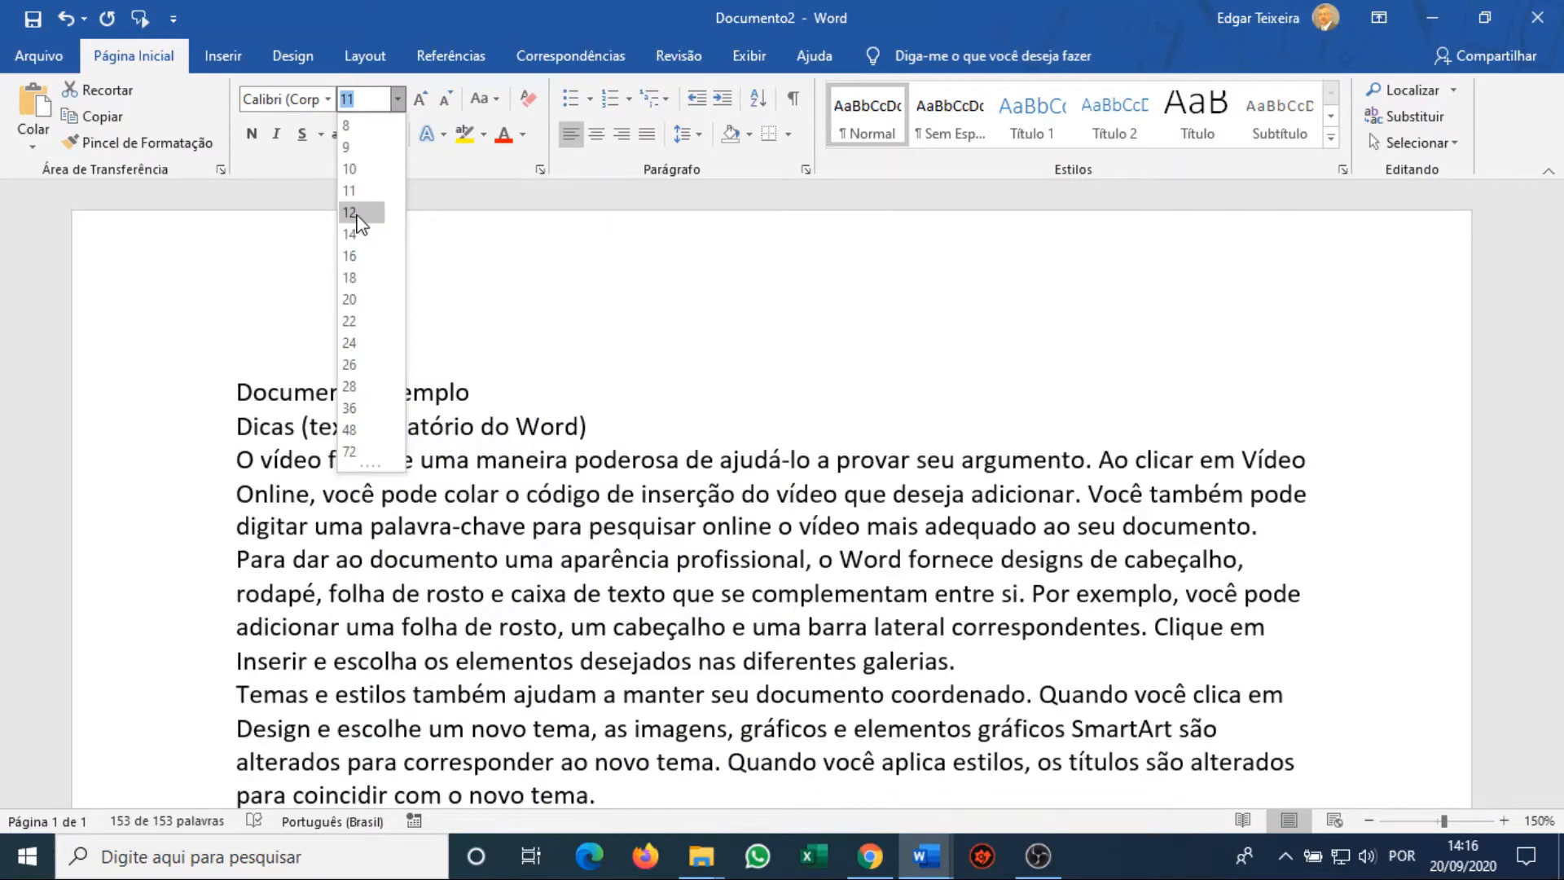
pyautogui.click(351, 213)
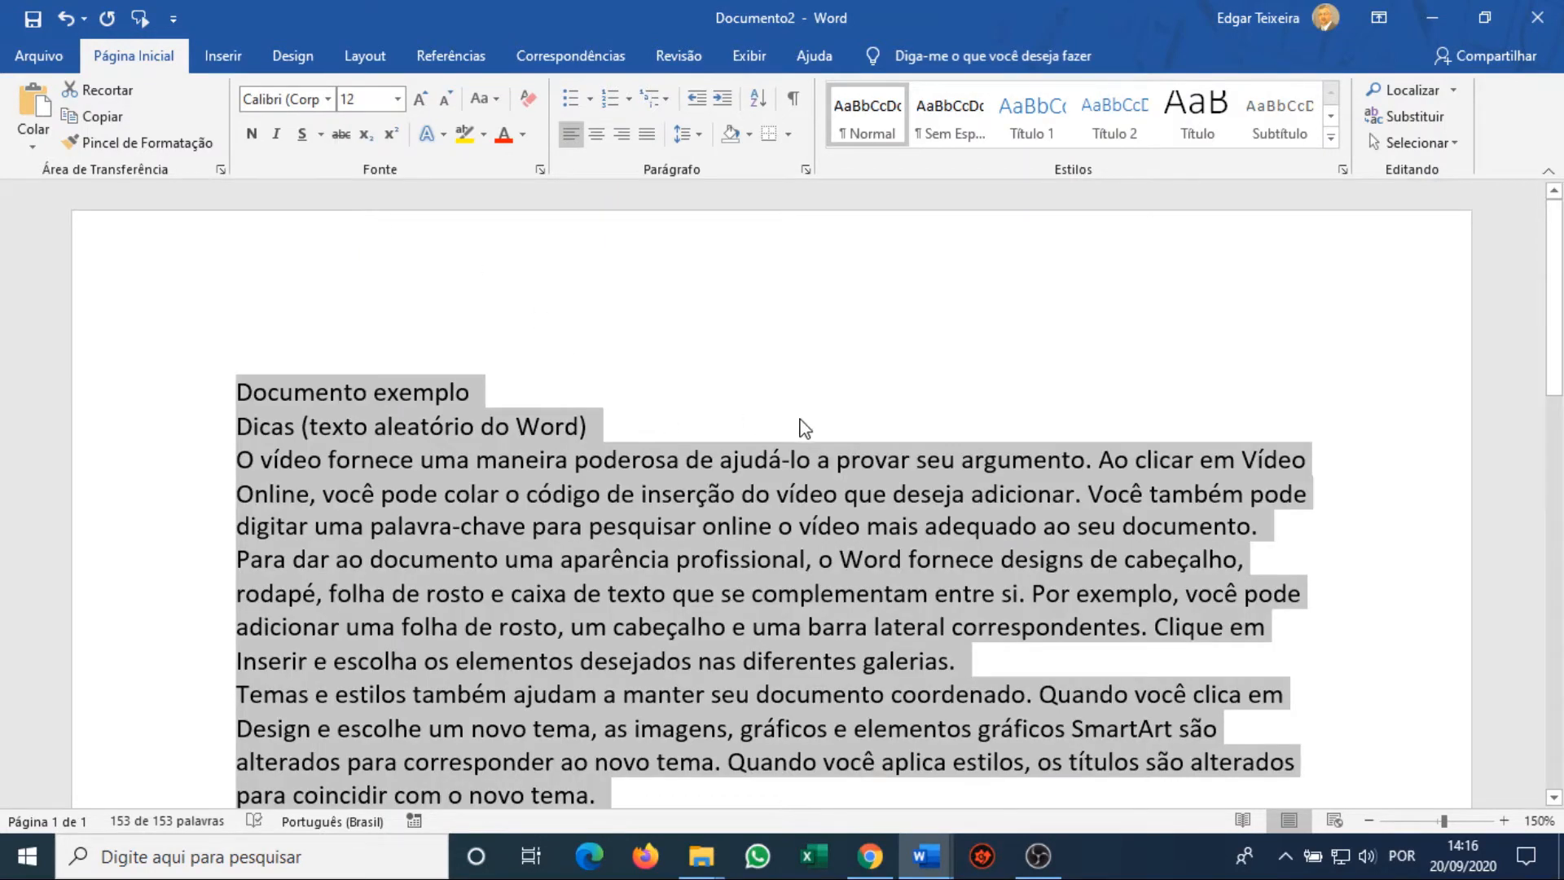
pyautogui.click(805, 428)
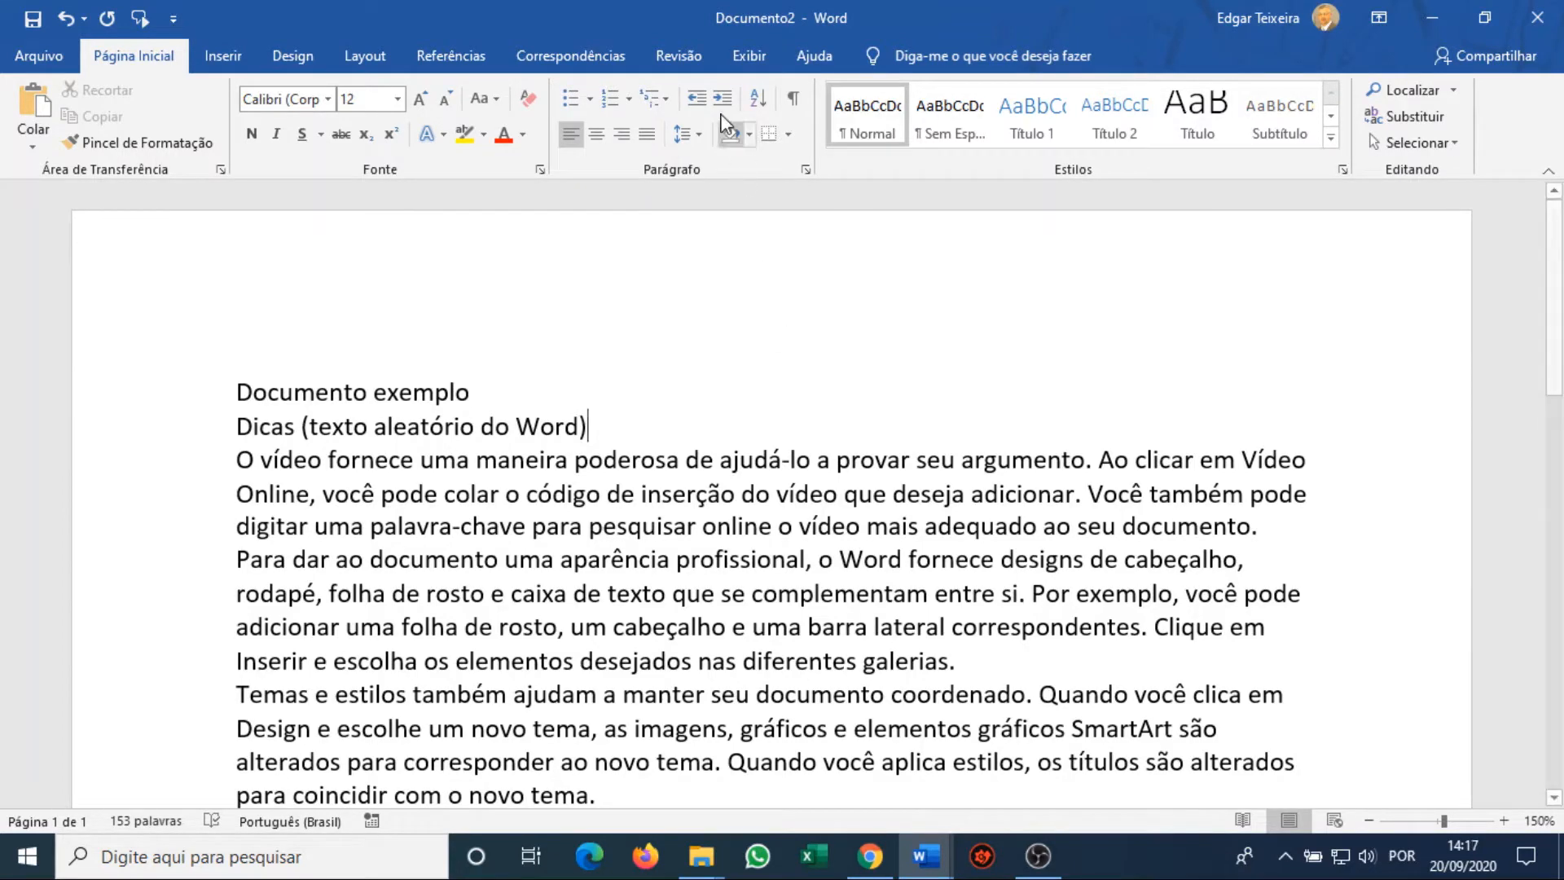
# Show the ruler around the document page.
pyautogui.click(747, 54)
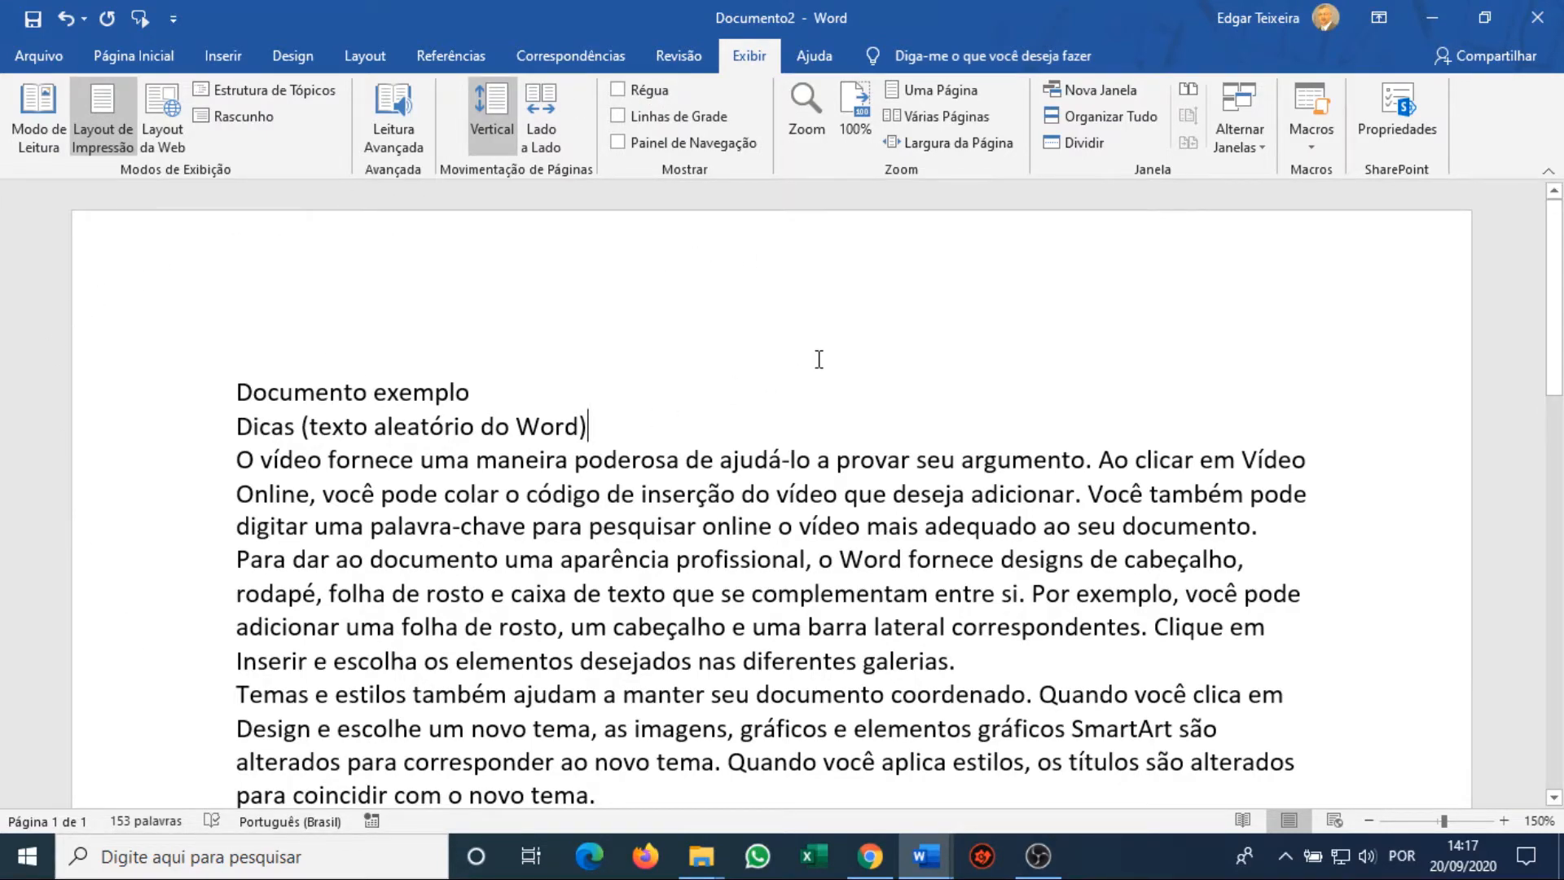
pyautogui.click(617, 91)
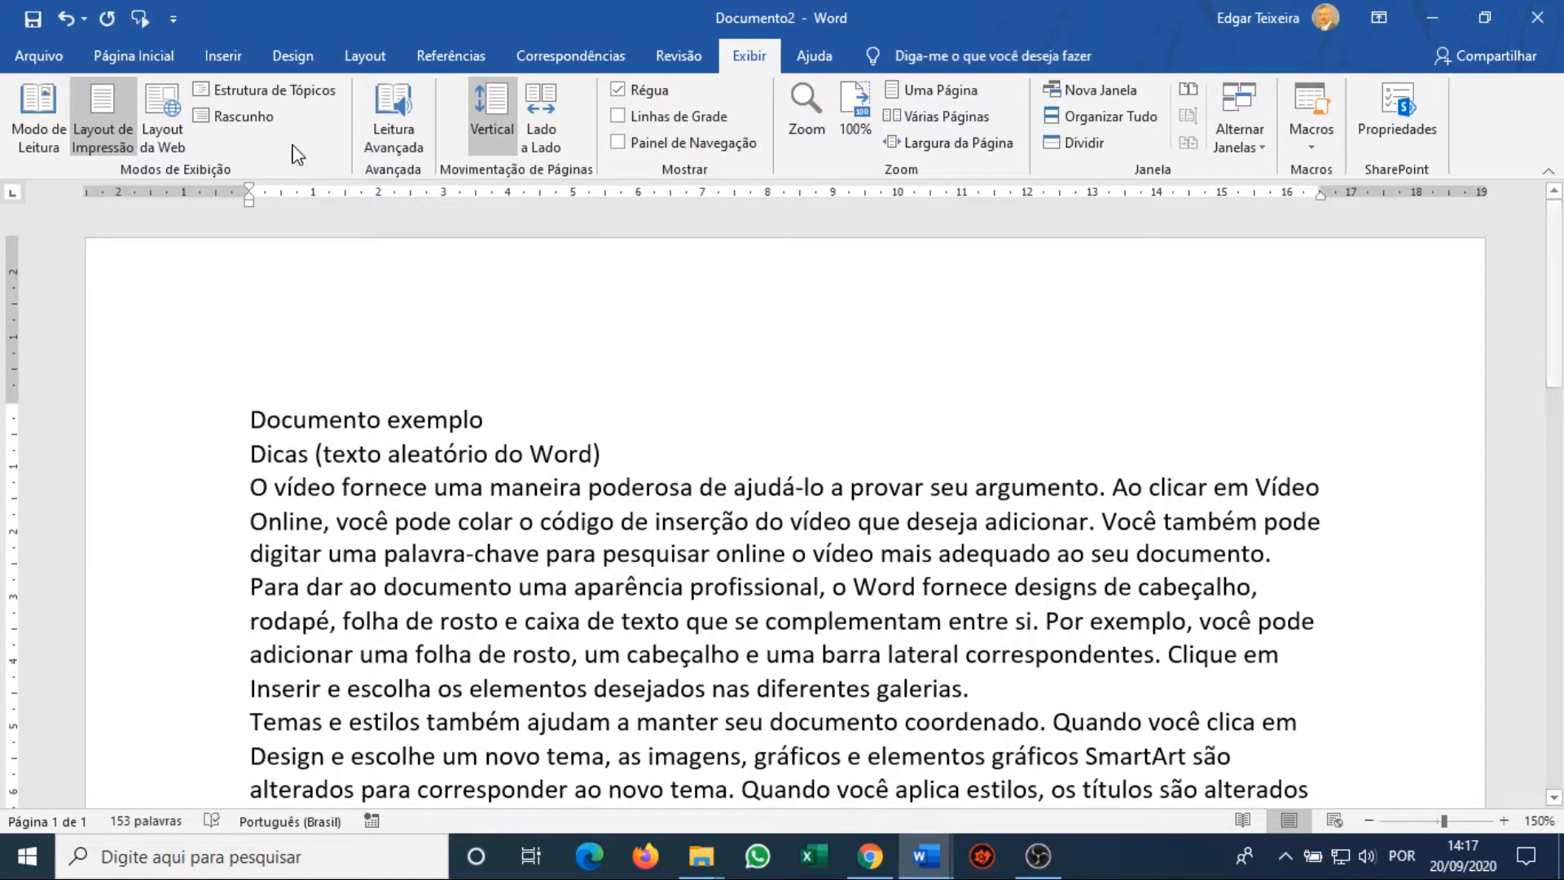
# Set the paper size to A4 and the page orientation to portrait (Retrato).
pyautogui.click(358, 57)
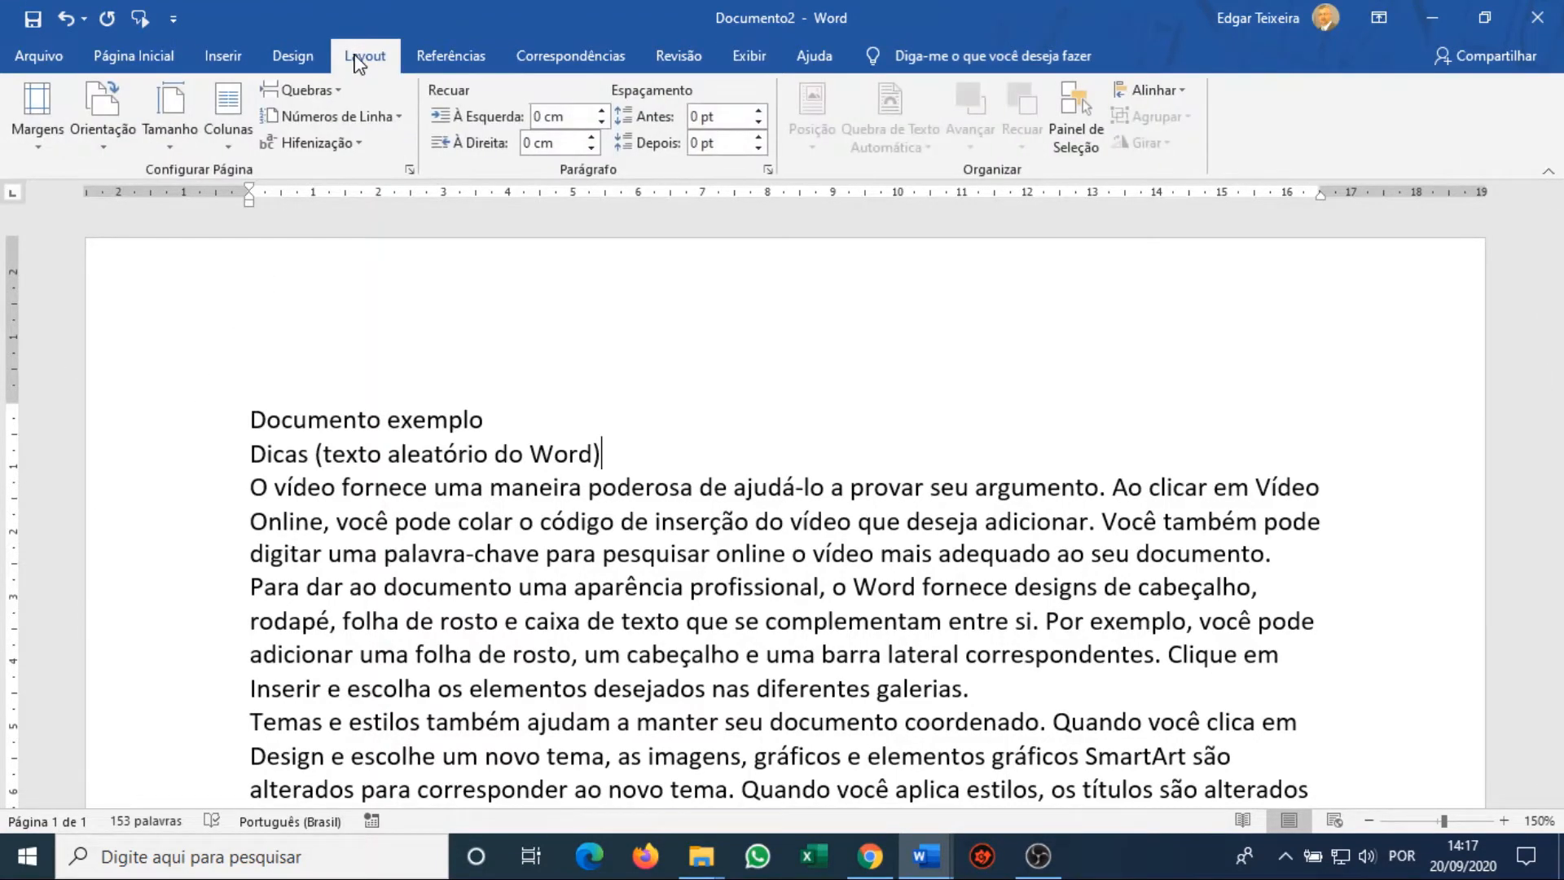
pyautogui.click(171, 130)
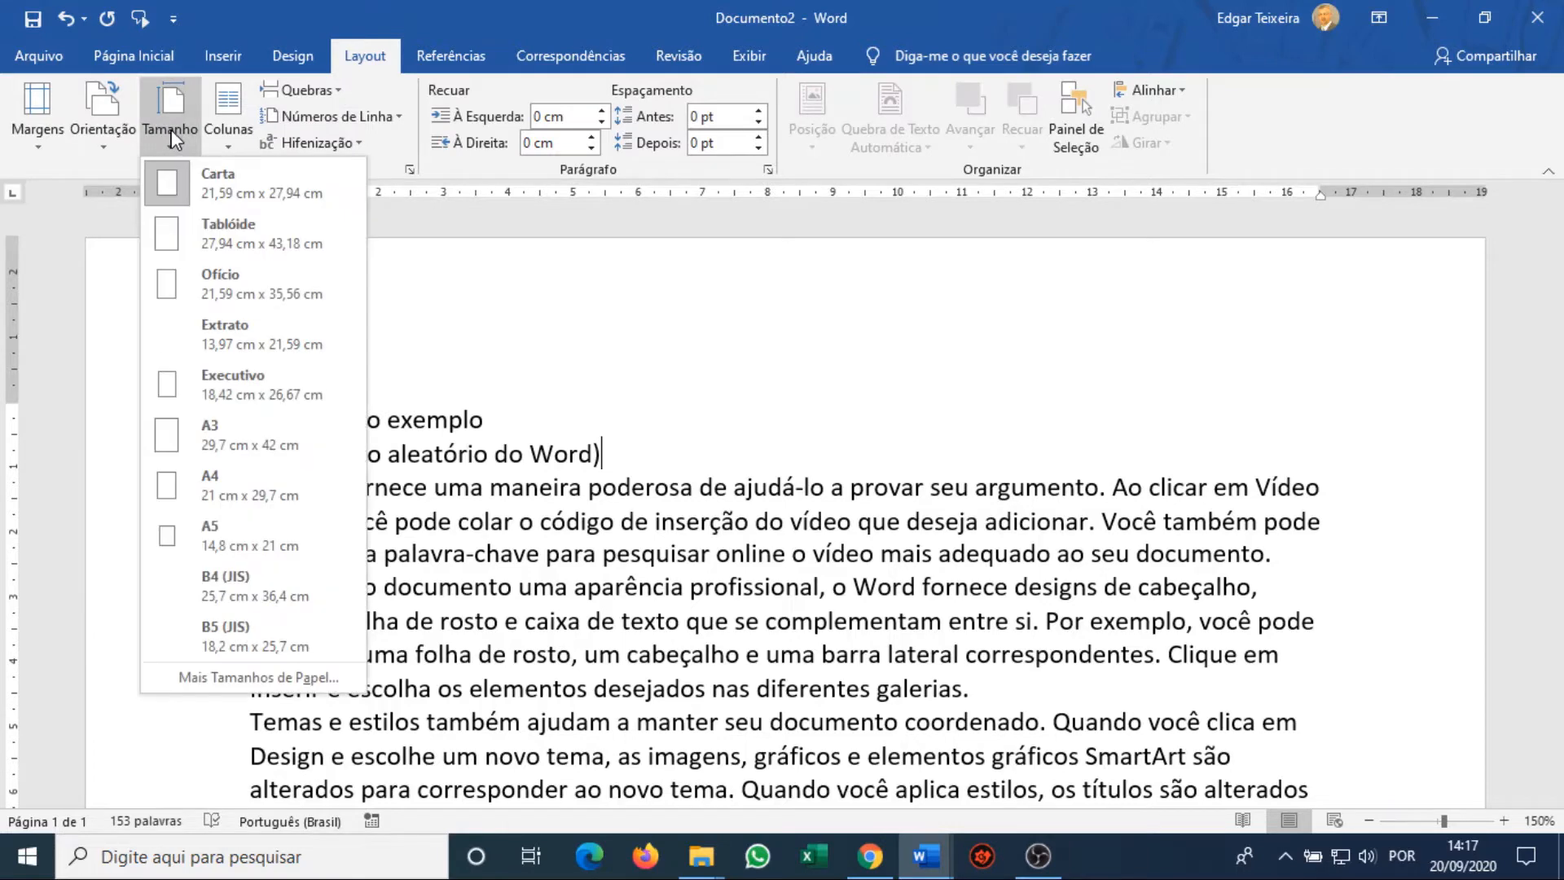
pyautogui.click(233, 506)
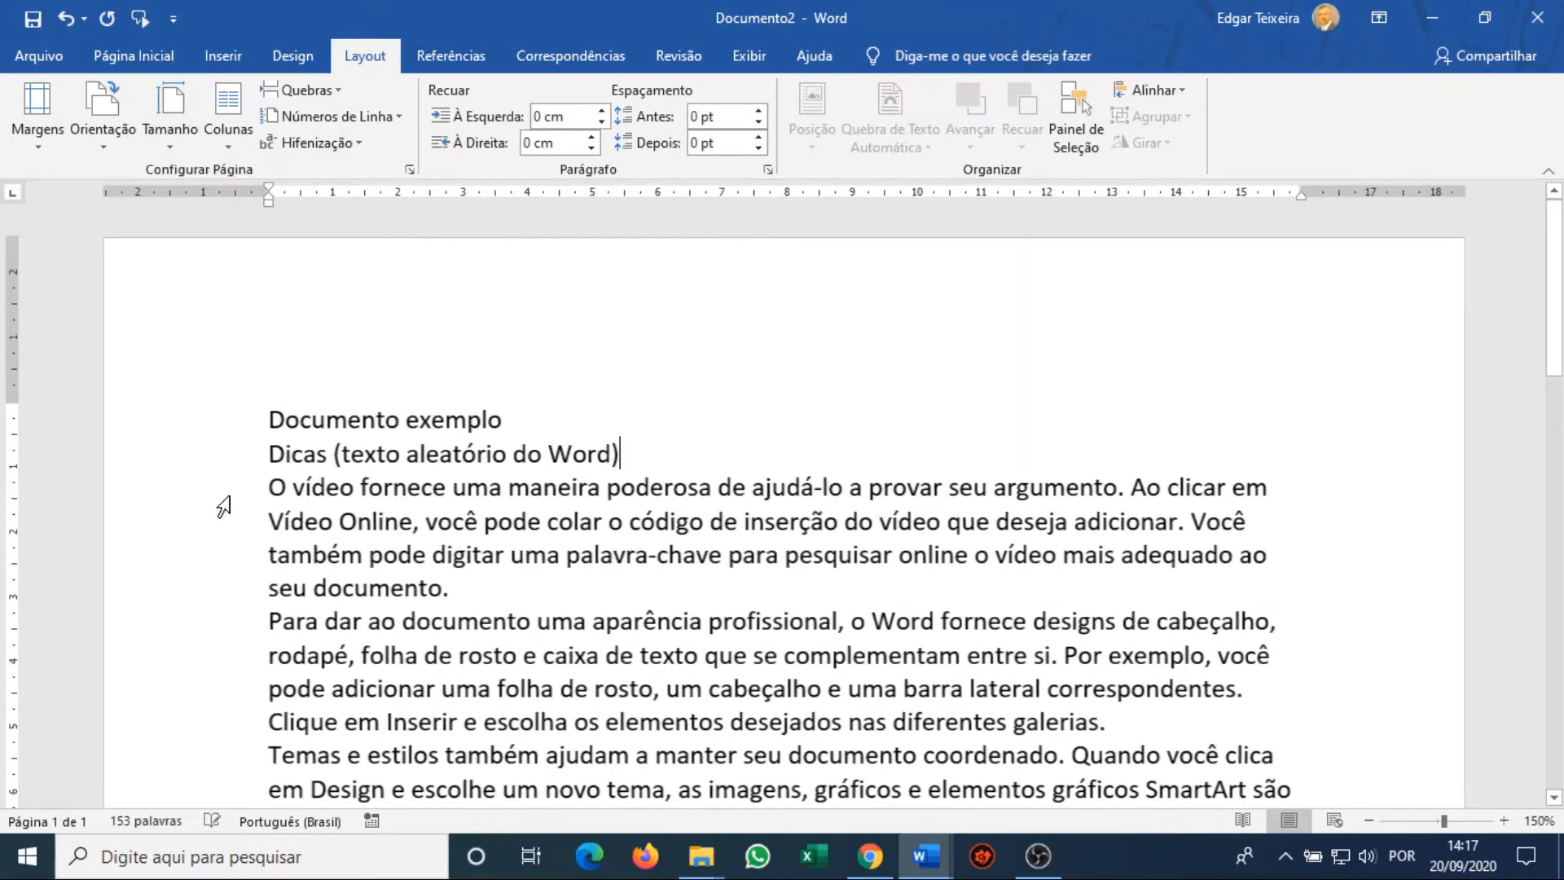
pyautogui.click(119, 151)
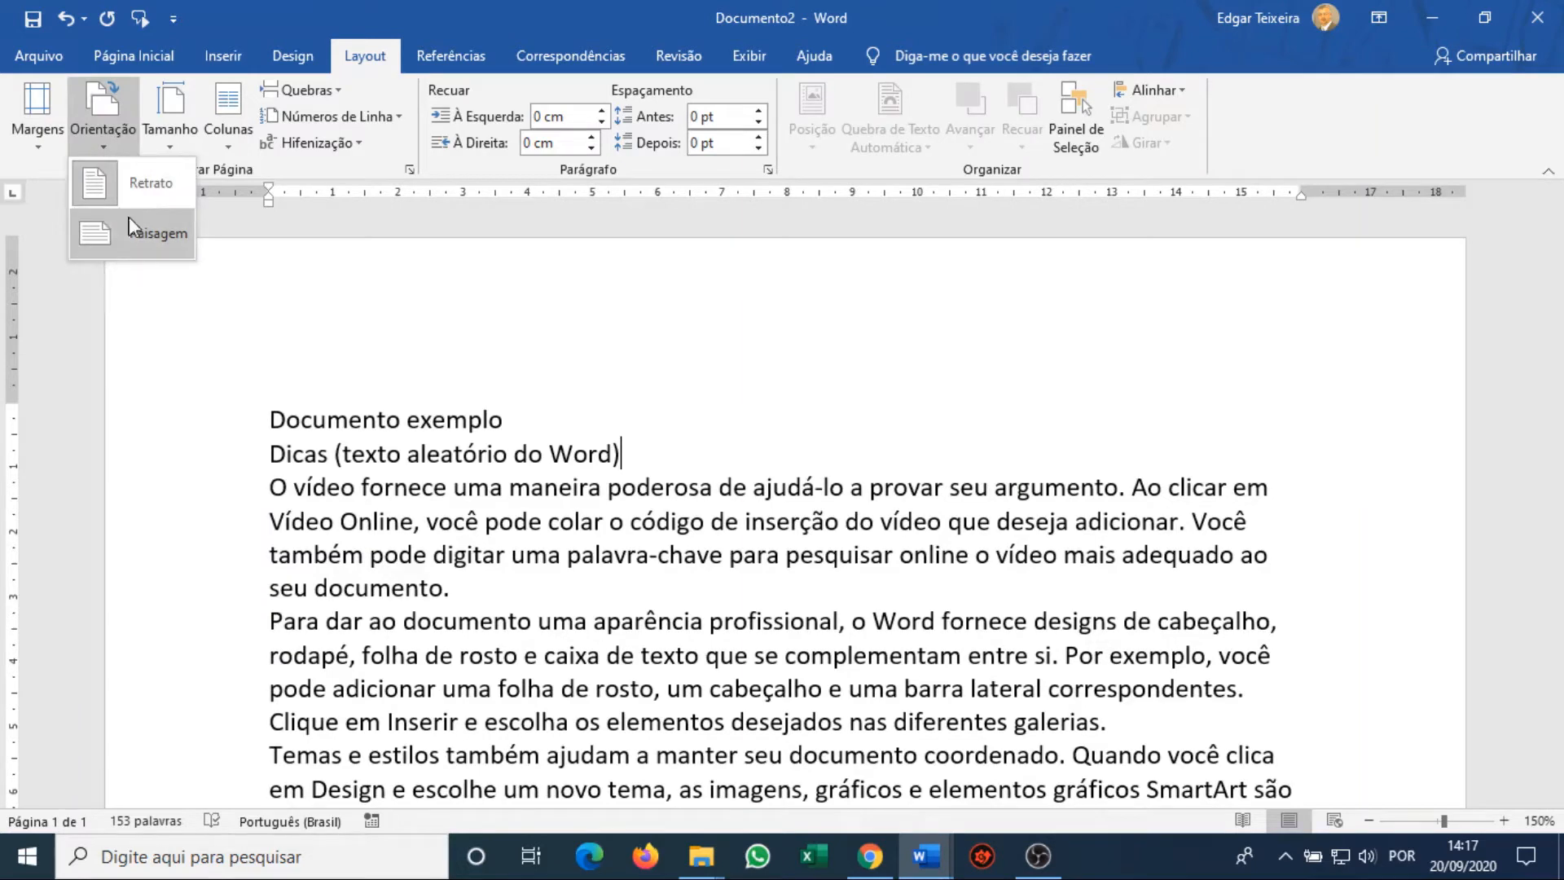
pyautogui.click(135, 195)
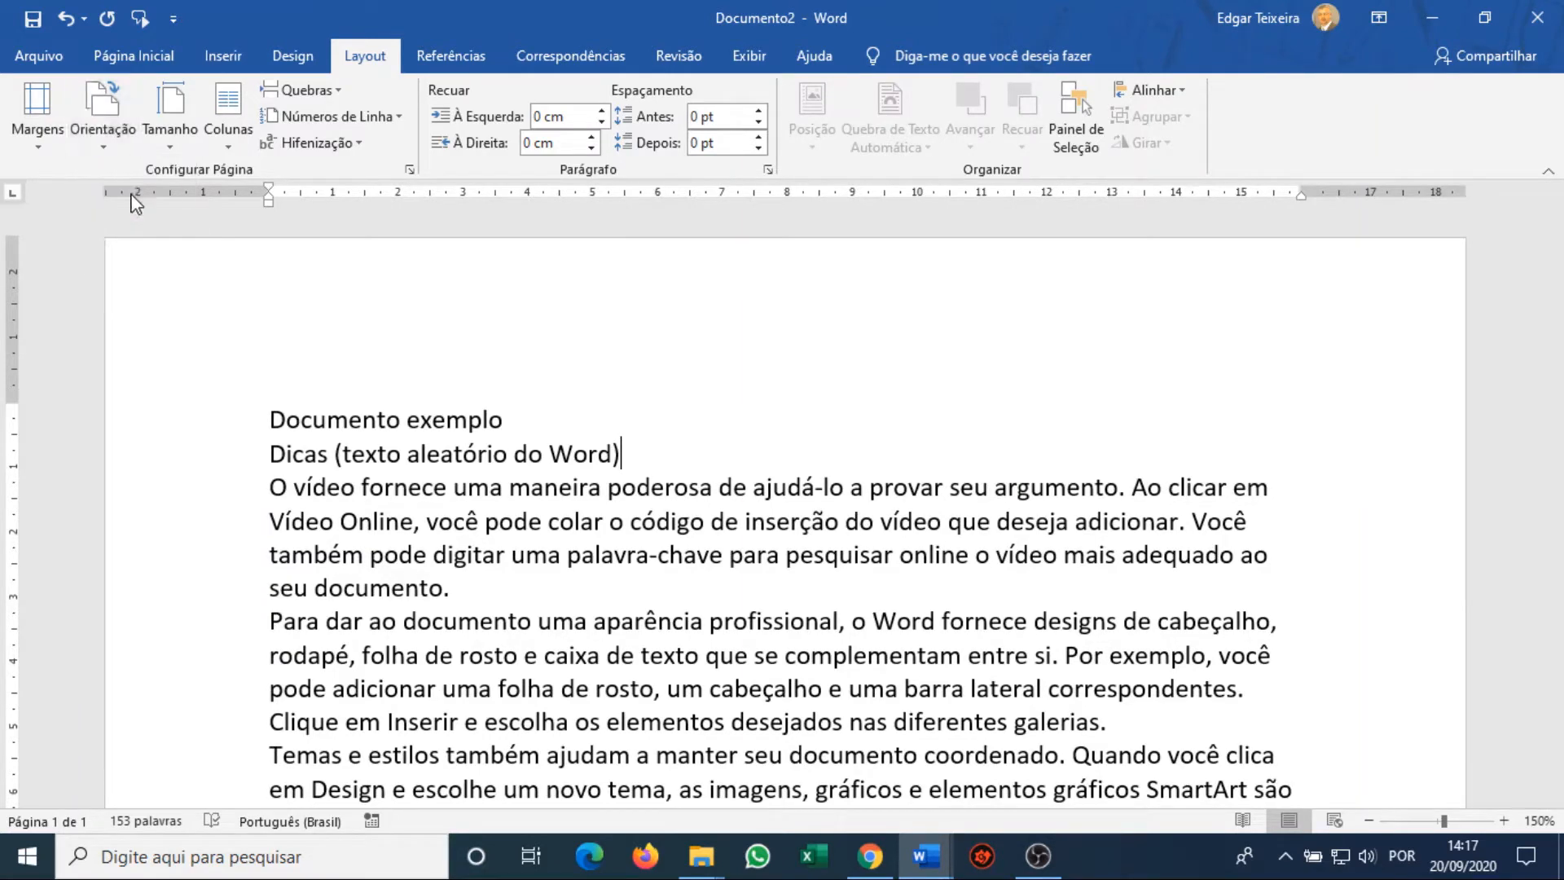
# Set custom page margins of 3 cm at the top, bottom, left and right for the whole document.
pyautogui.click(37, 130)
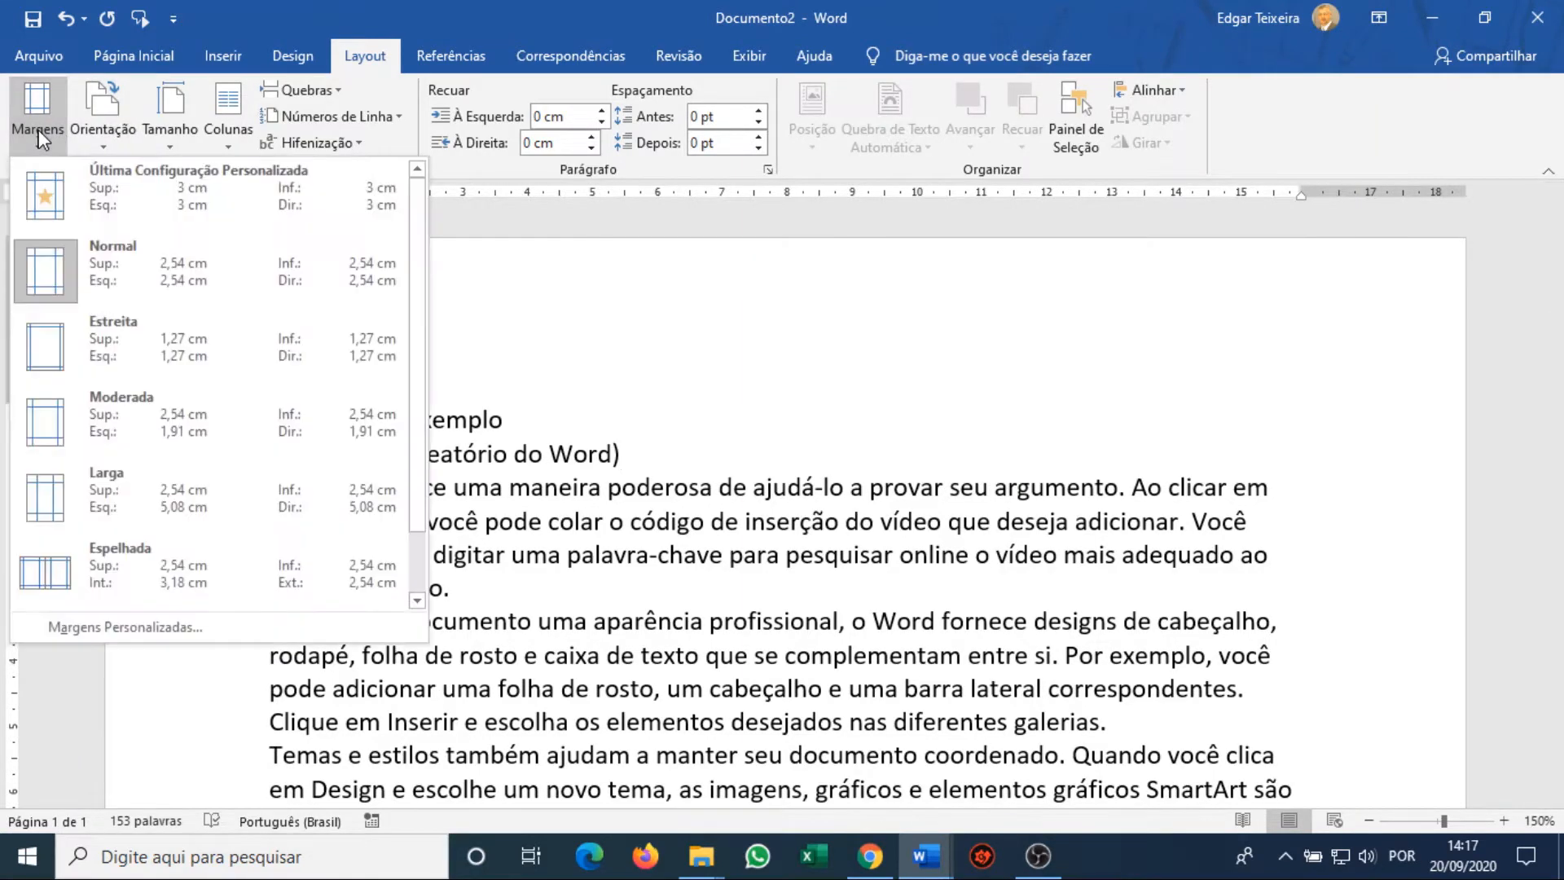
pyautogui.click(137, 629)
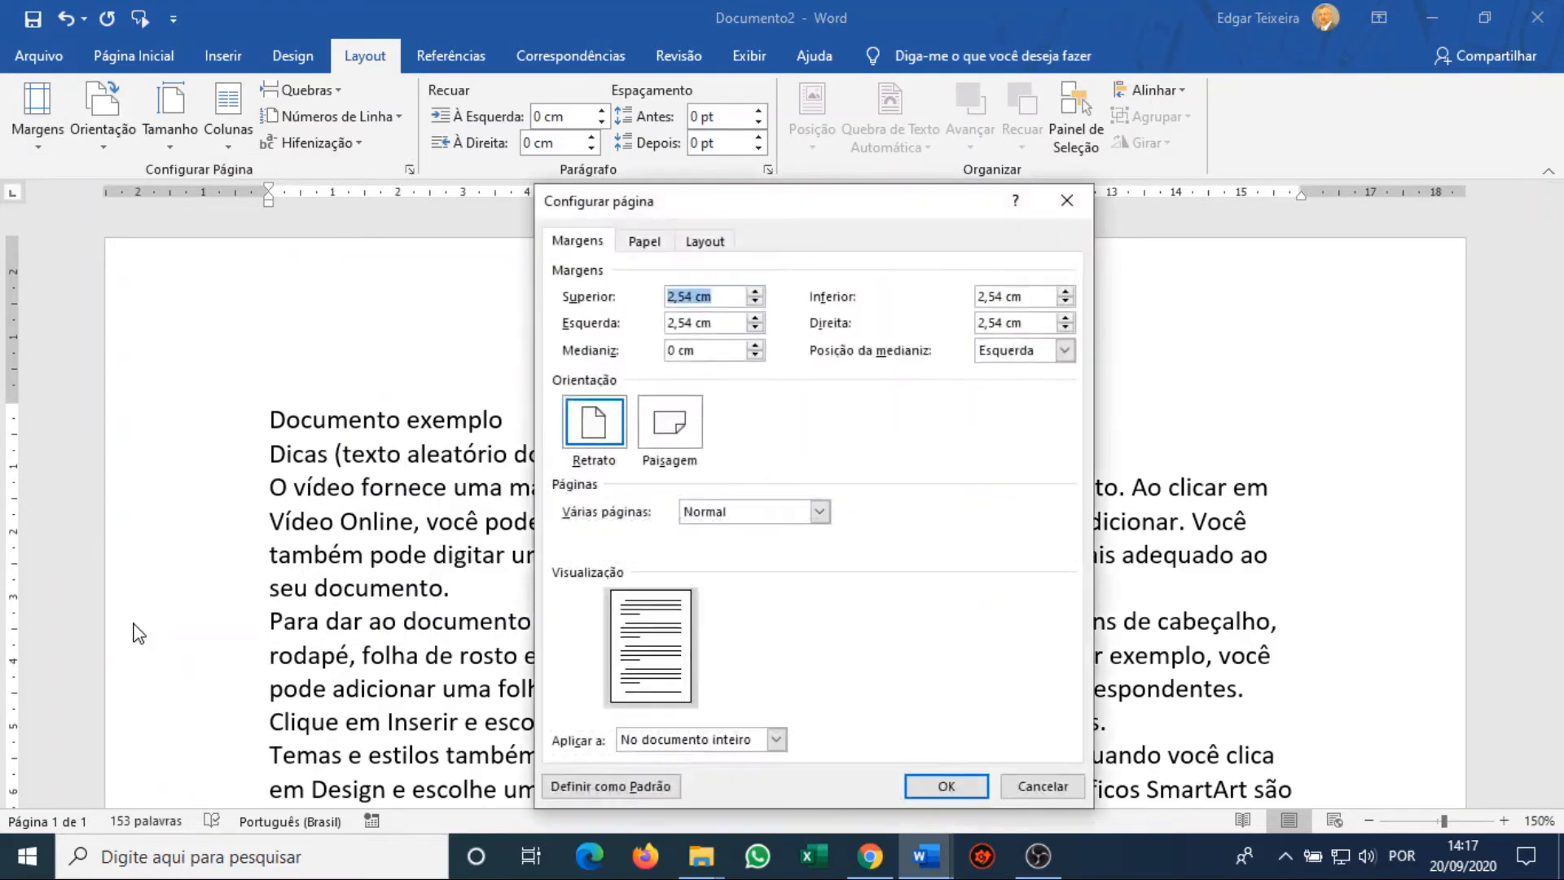
pyautogui.click(721, 298)
pyautogui.moveTo(721, 298); pyautogui.dragTo(638, 301)
pyautogui.write('3')
pyautogui.press('Tab')
pyautogui.write('3')
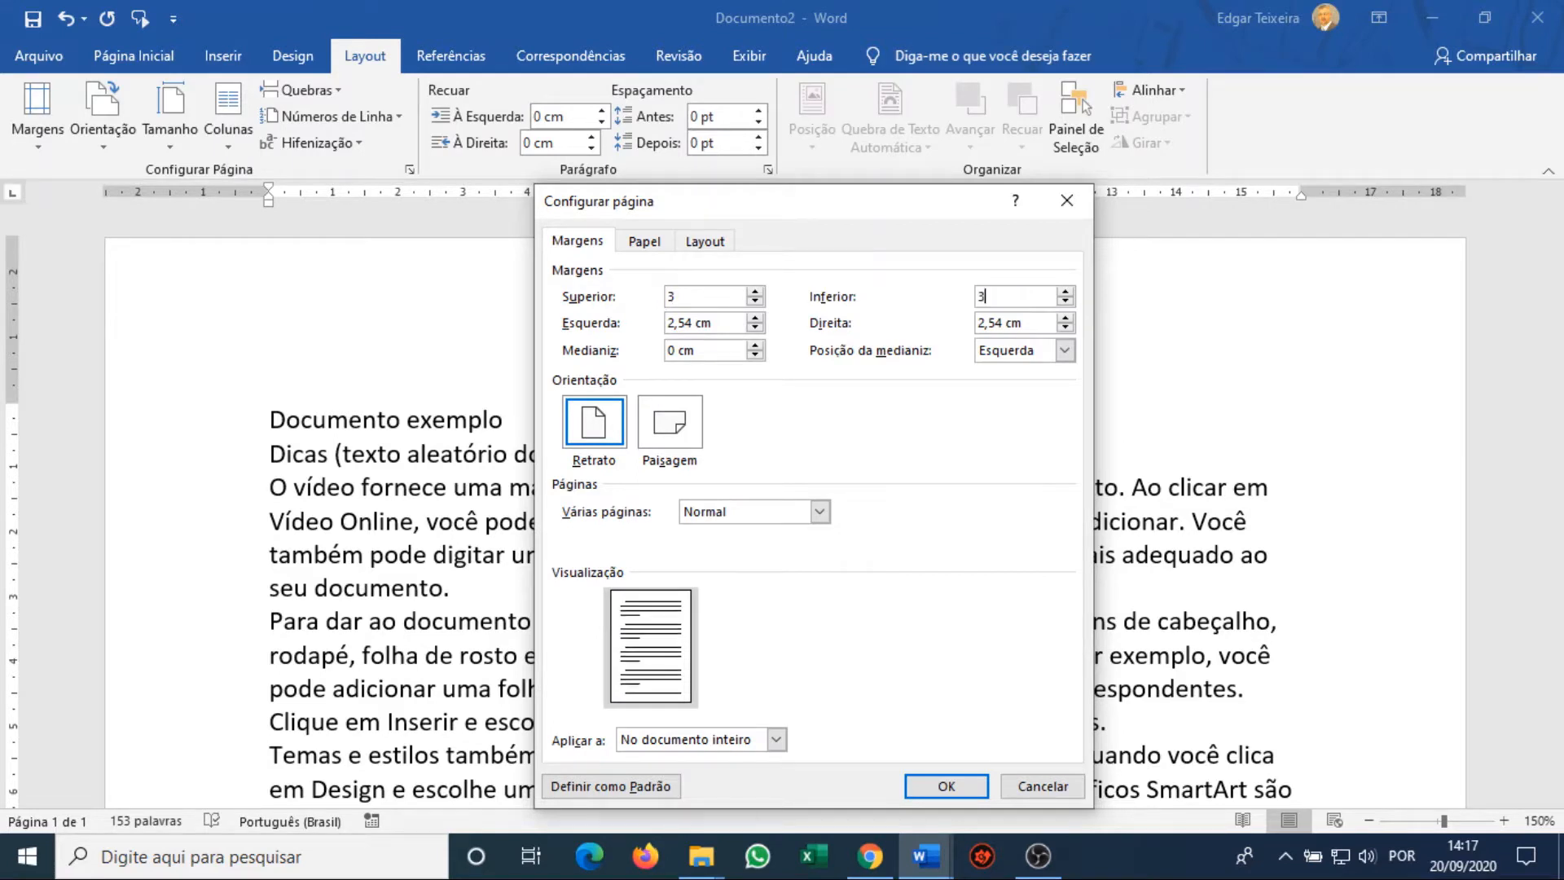
pyautogui.press('Tab')
pyautogui.write('3')
pyautogui.press('Tab')
pyautogui.write('3')
pyautogui.click(926, 786)
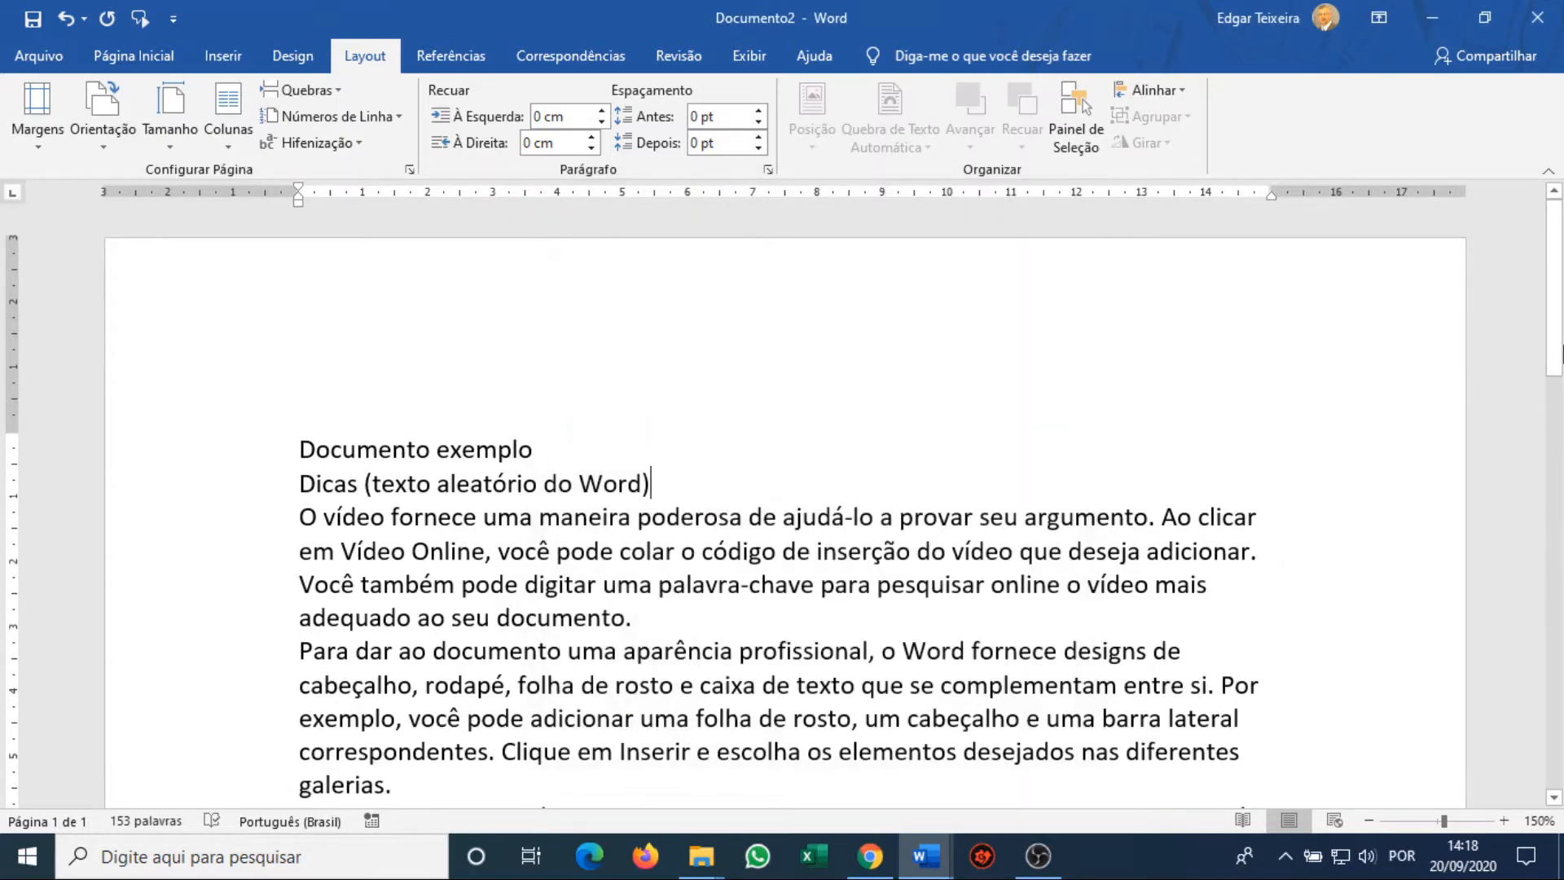
# Set the left indent of the three body paragraphs below the "Dicas" line to 1 cm.
pyautogui.moveTo(1562, 350); pyautogui.dragTo(1557, 303)
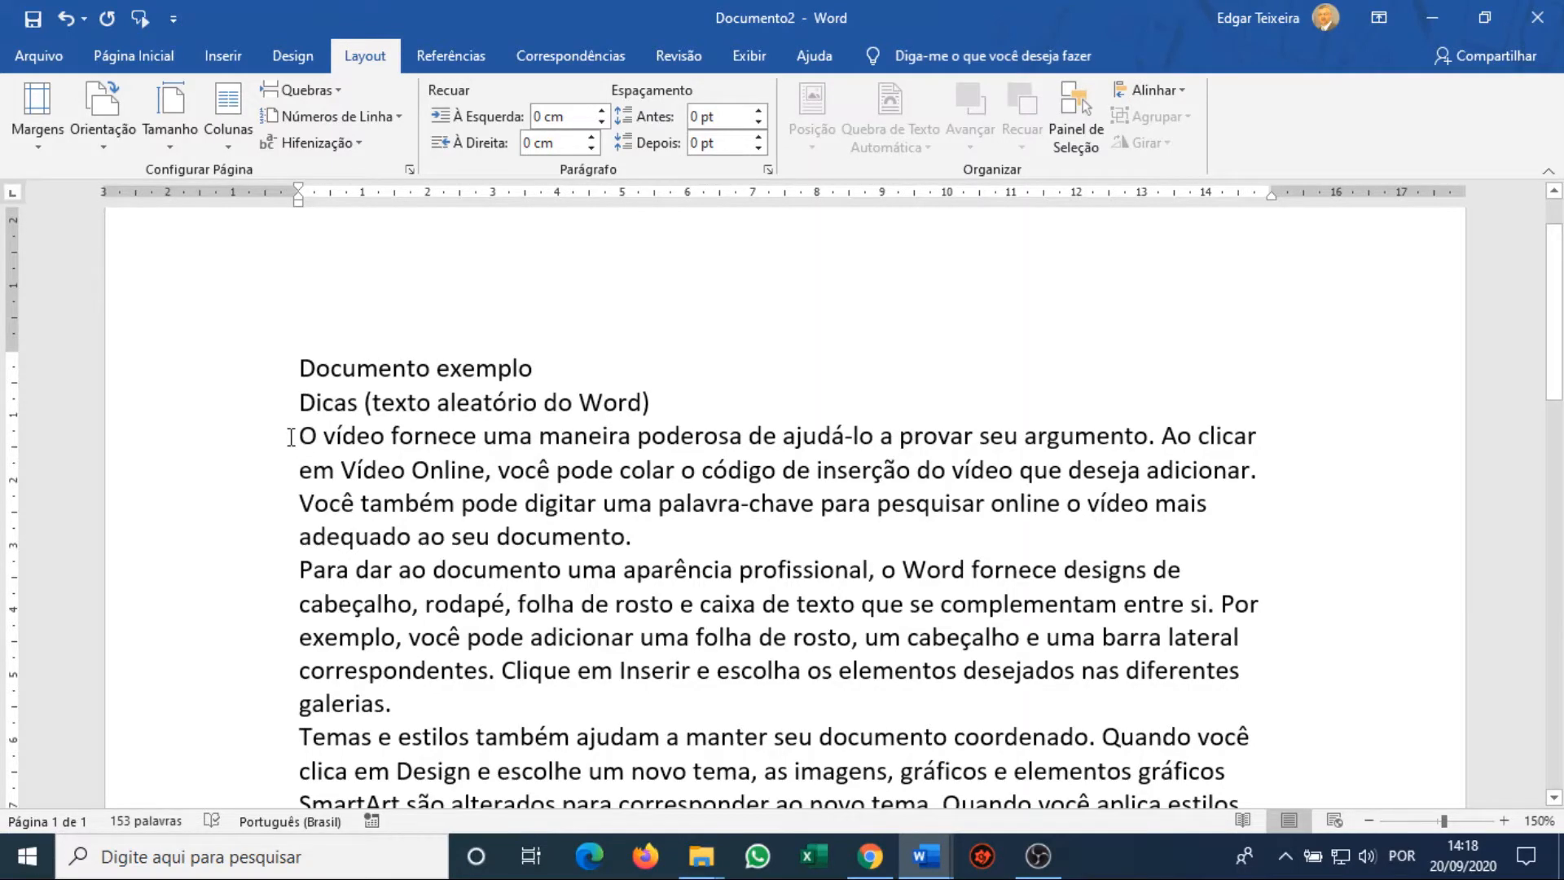
pyautogui.moveTo(291, 437); pyautogui.dragTo(941, 607)
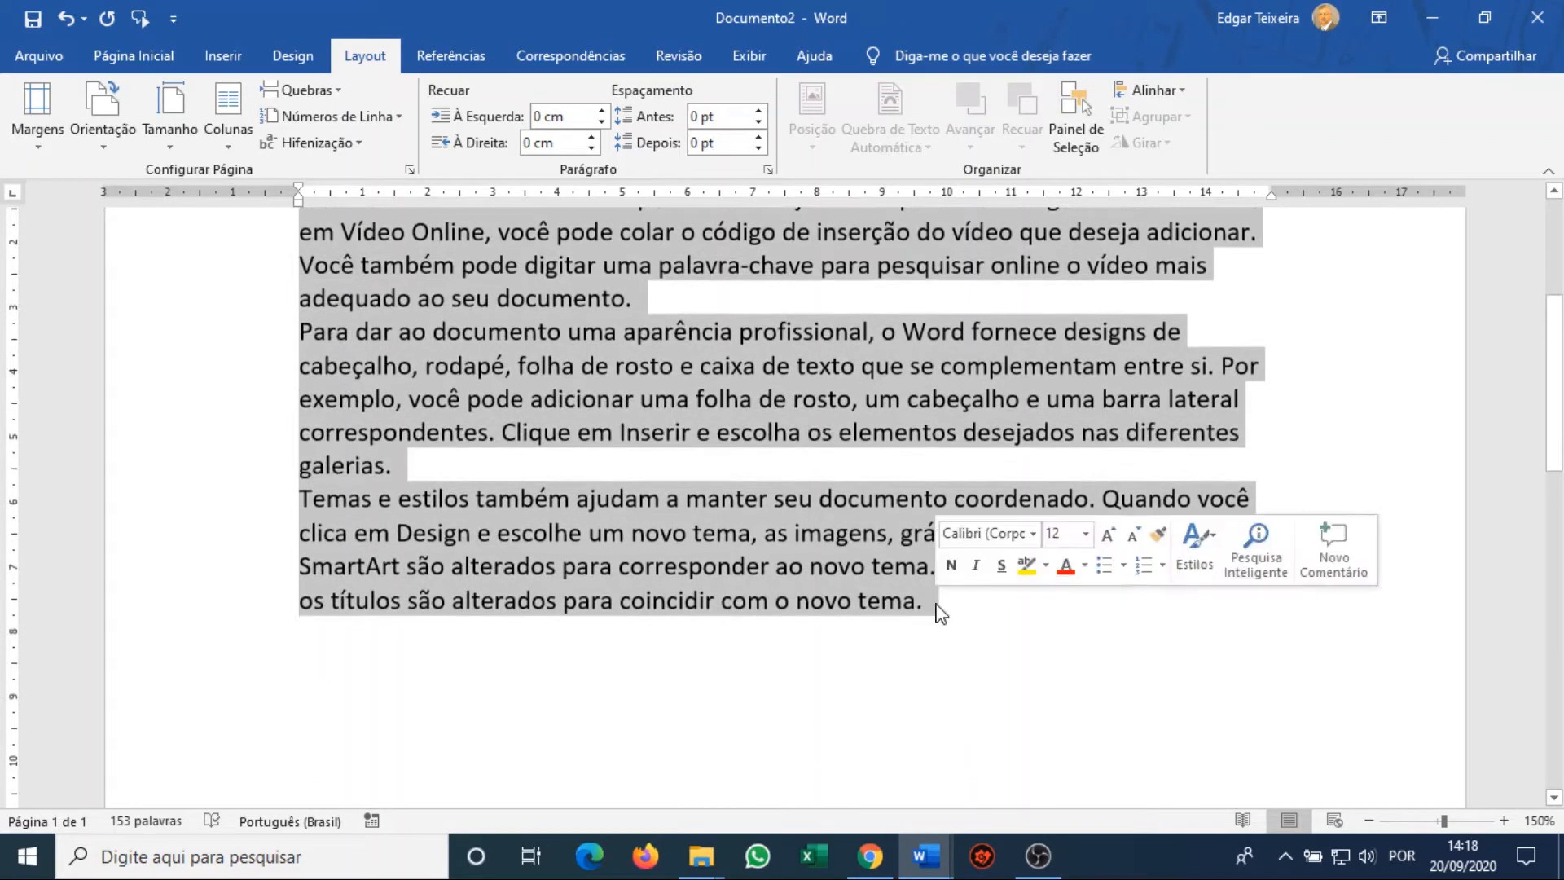
pyautogui.moveTo(1556, 407)
pyautogui.mouseDown()
pyautogui.moveTo(1560, 364)
pyautogui.moveTo(1560, 387)
pyautogui.mouseUp()
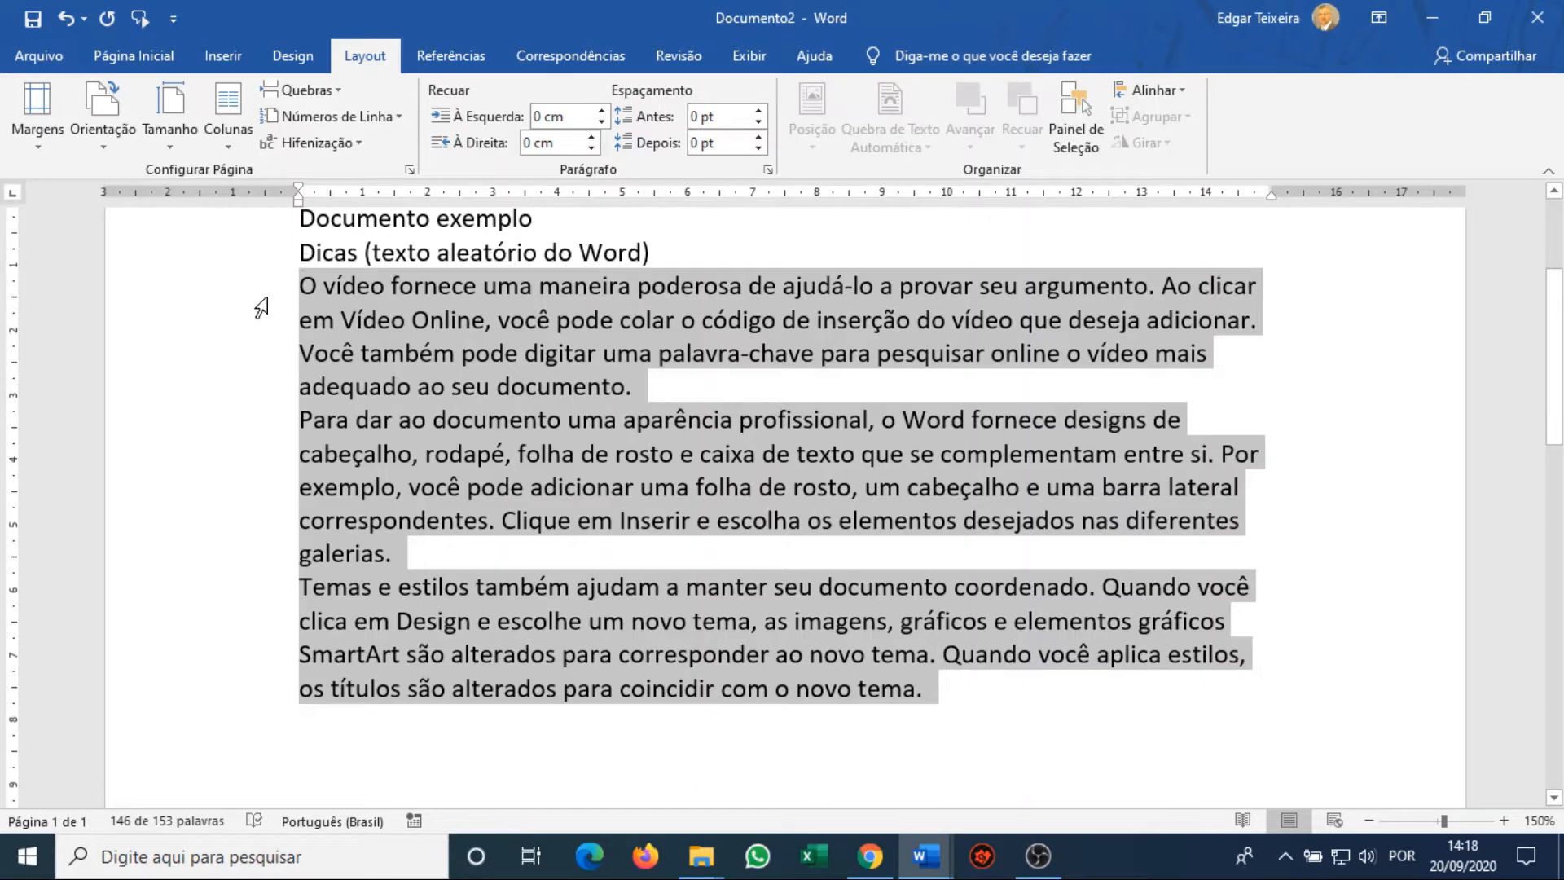
pyautogui.click(603, 110)
pyautogui.click(603, 112)
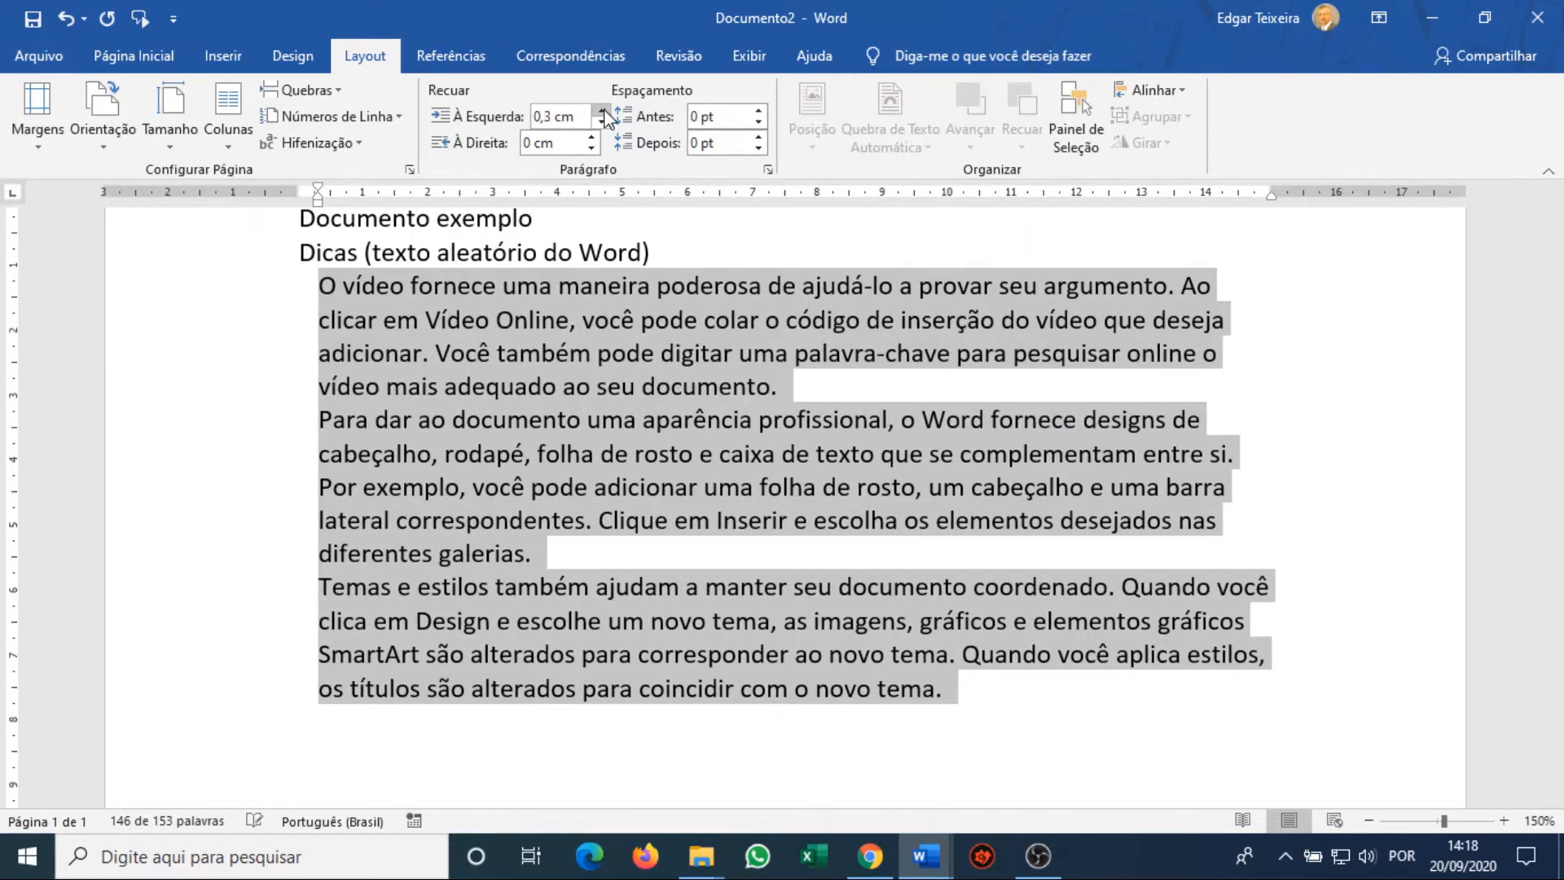
pyautogui.click(603, 112)
pyautogui.click(603, 111)
pyautogui.click(603, 112)
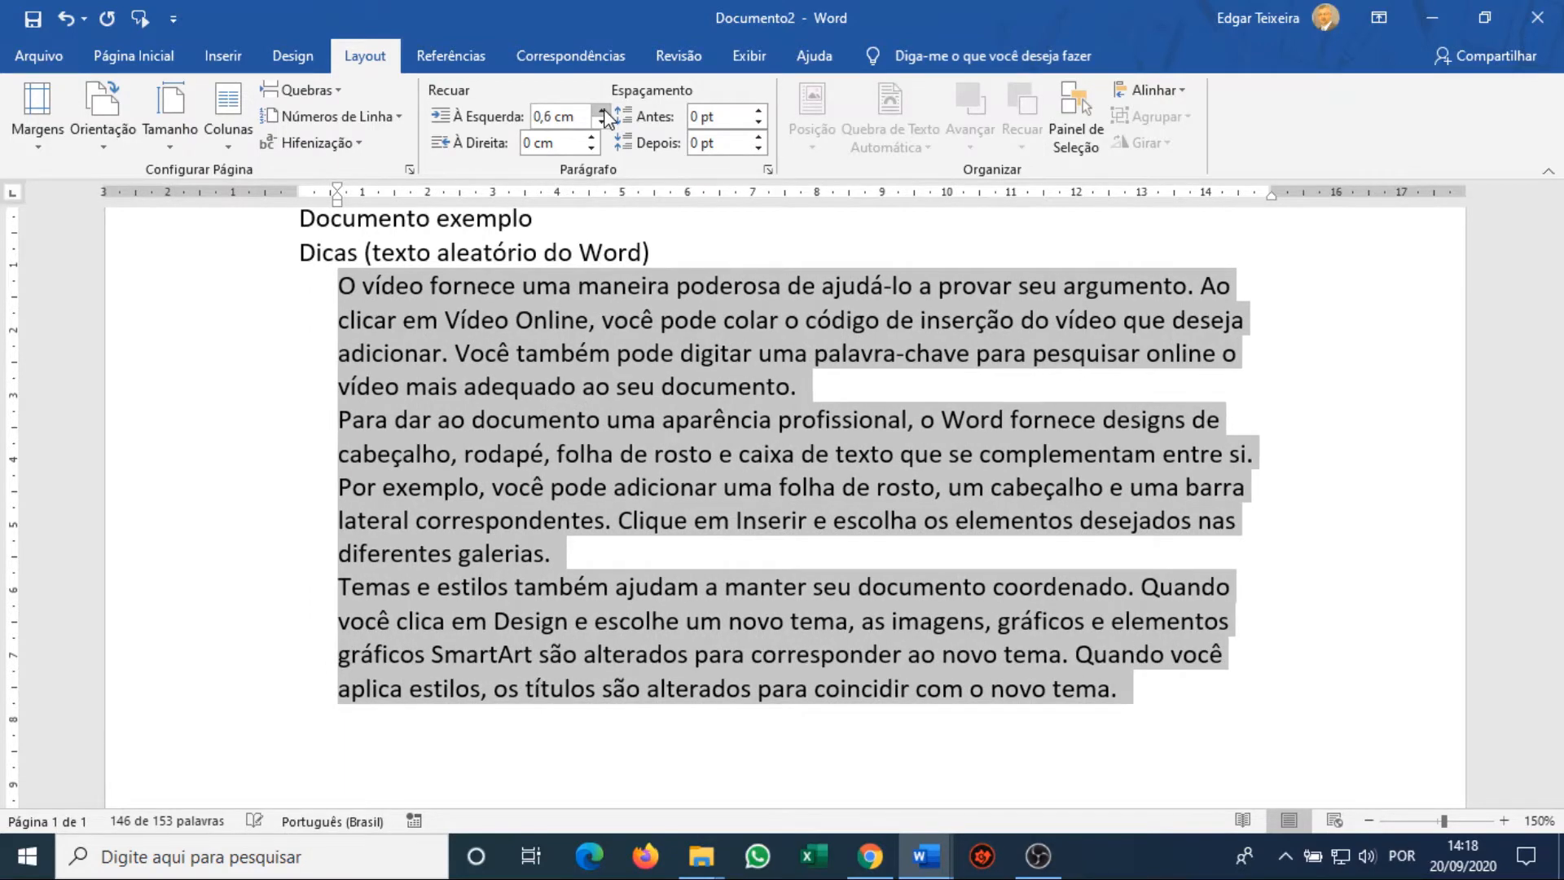
pyautogui.click(602, 111)
pyautogui.click(602, 111)
pyautogui.click(602, 112)
pyautogui.click(603, 112)
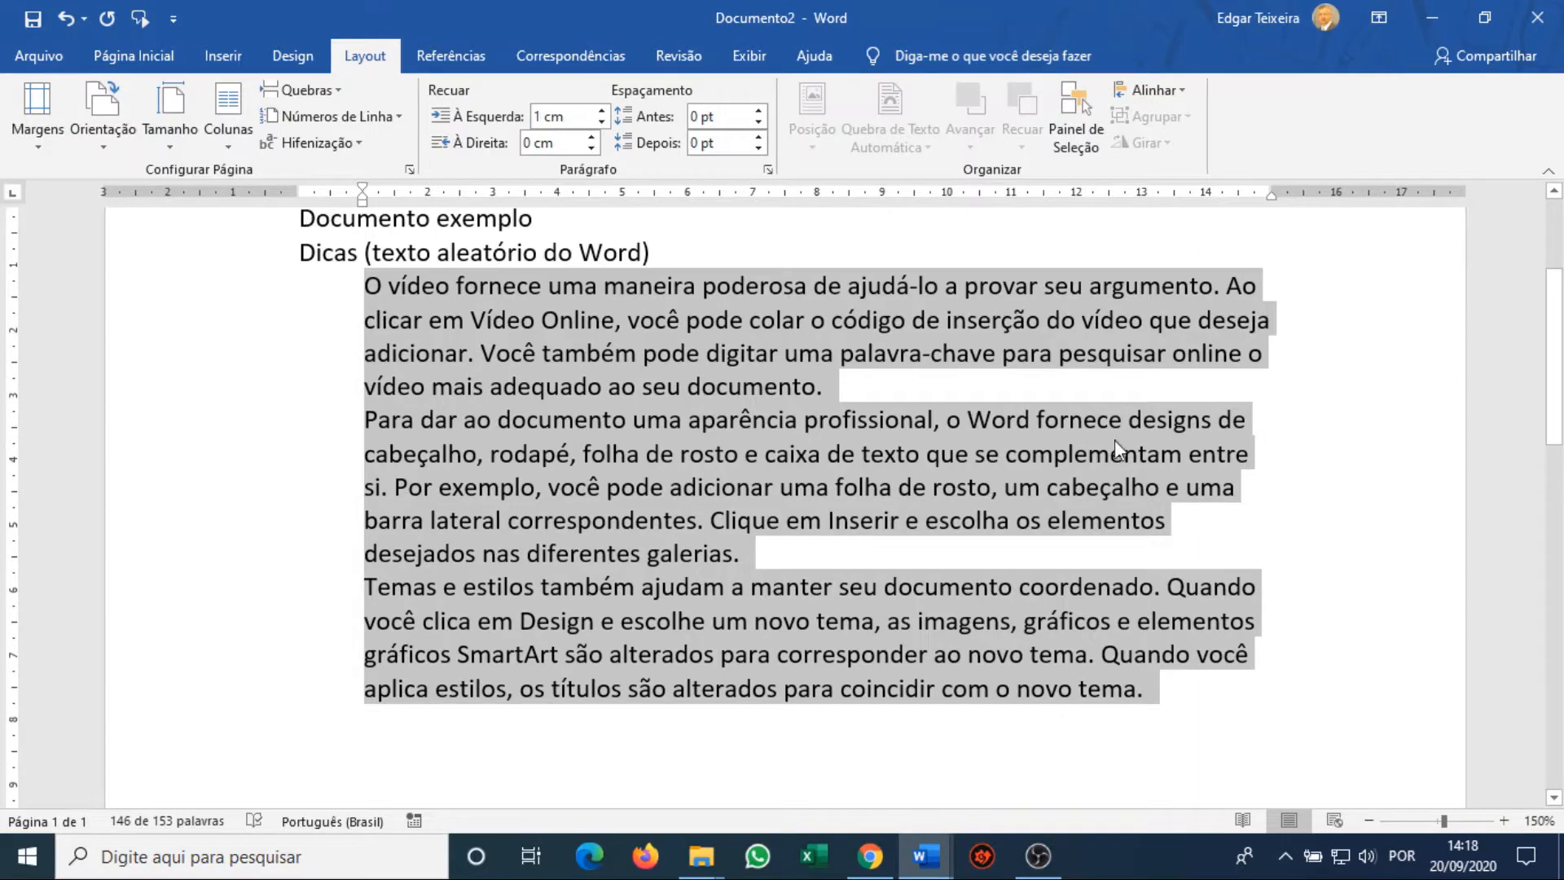
# Reset the left indent of the three selected body paragraphs to 0 cm.
pyautogui.moveTo(1555, 415); pyautogui.dragTo(1554, 391)
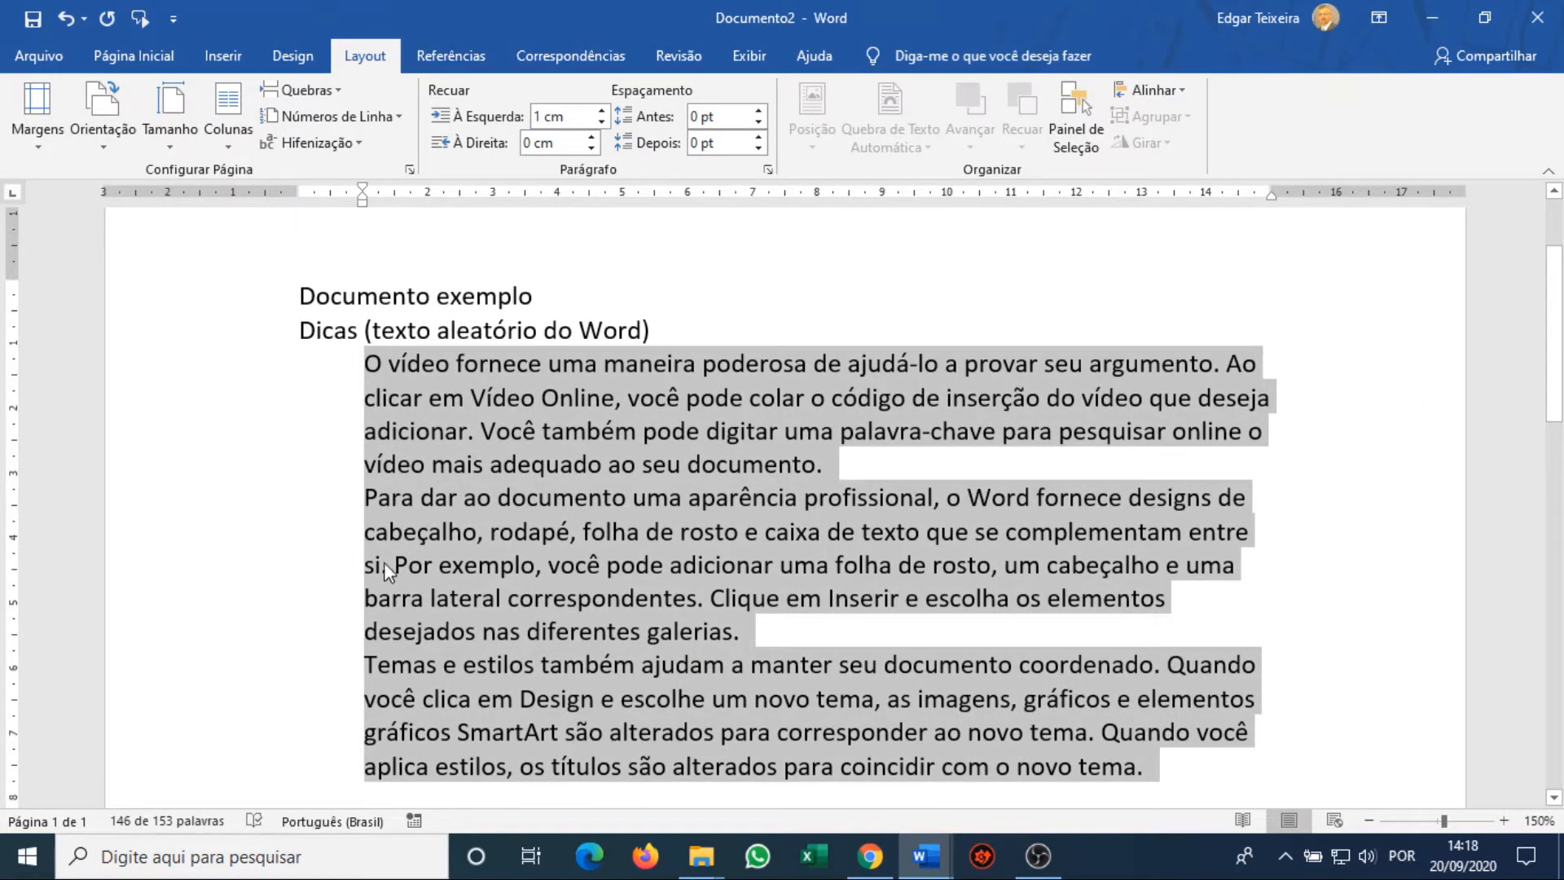
pyautogui.click(601, 122)
pyautogui.click(602, 123)
pyautogui.click(601, 123)
pyautogui.click(601, 123)
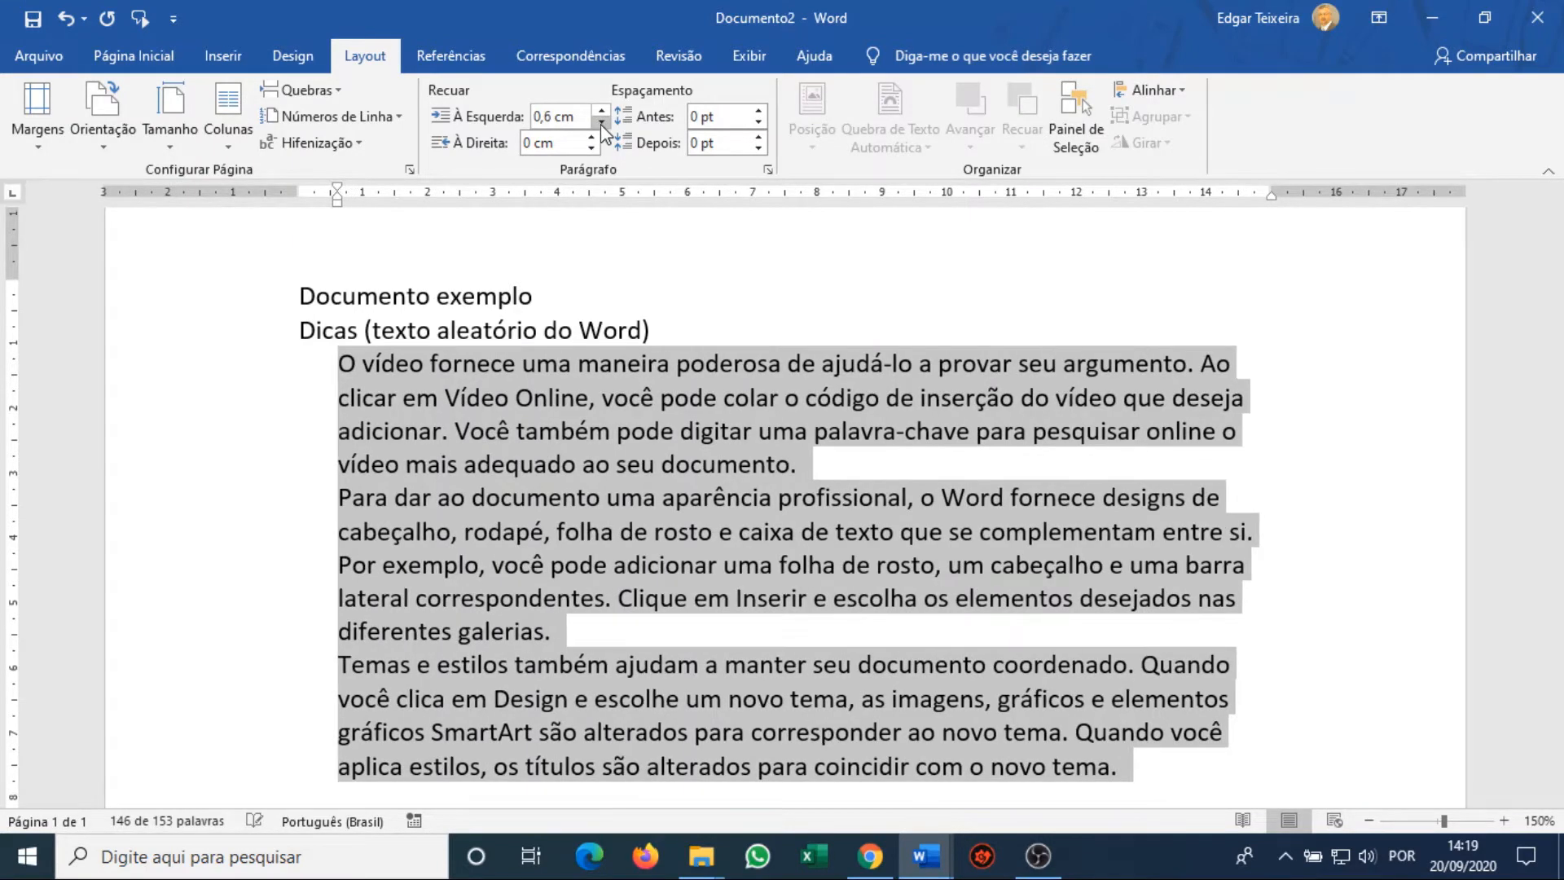
pyautogui.click(601, 123)
pyautogui.click(601, 123)
pyautogui.click(601, 123)
pyautogui.click(601, 123)
pyautogui.click(601, 123)
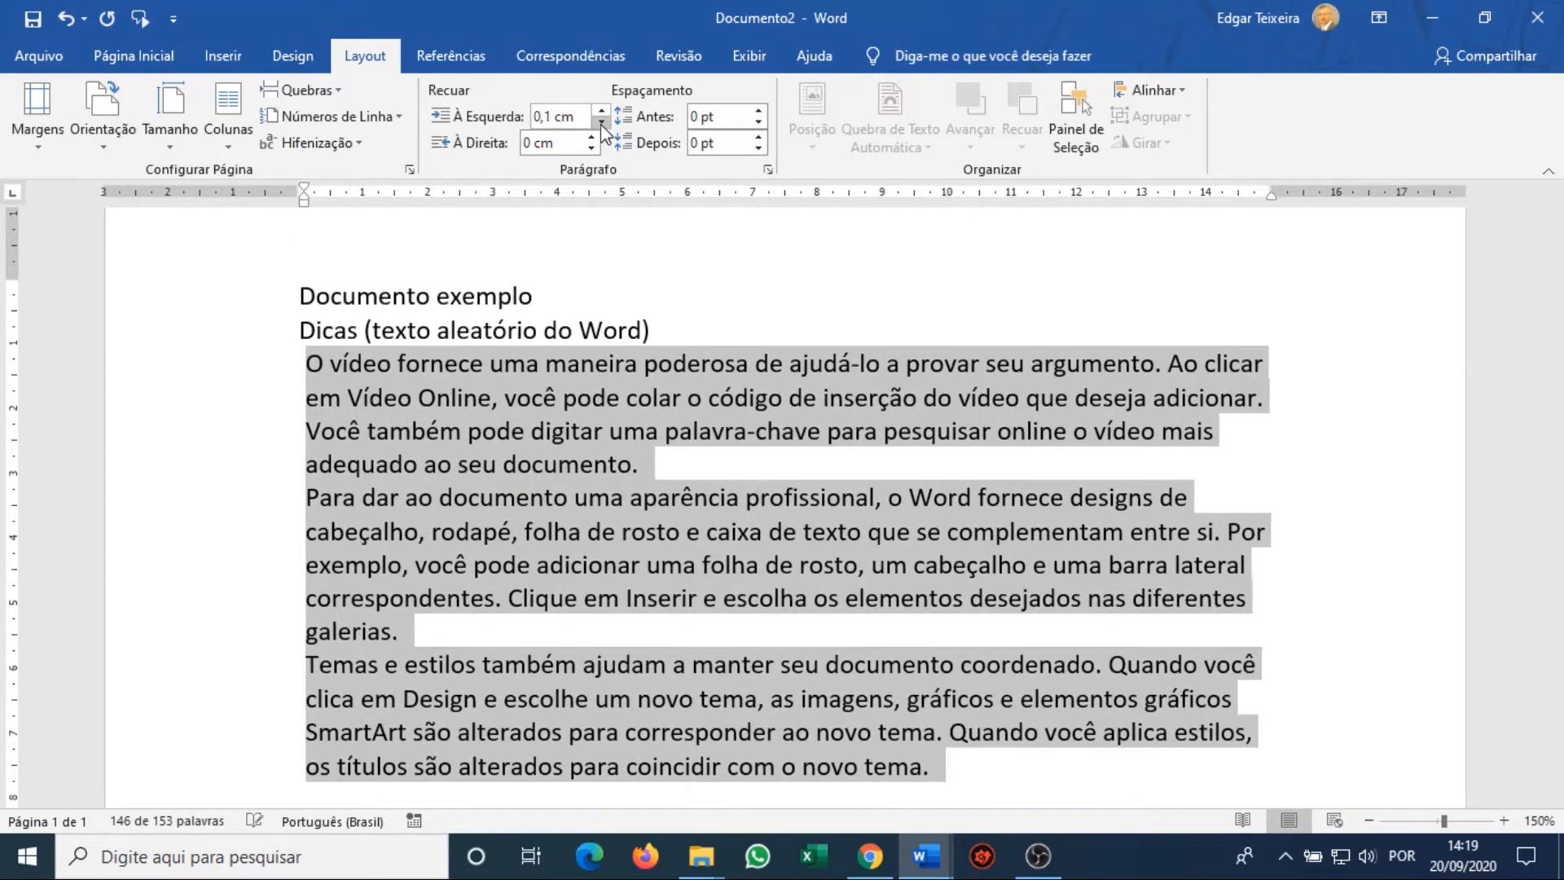
pyautogui.click(601, 123)
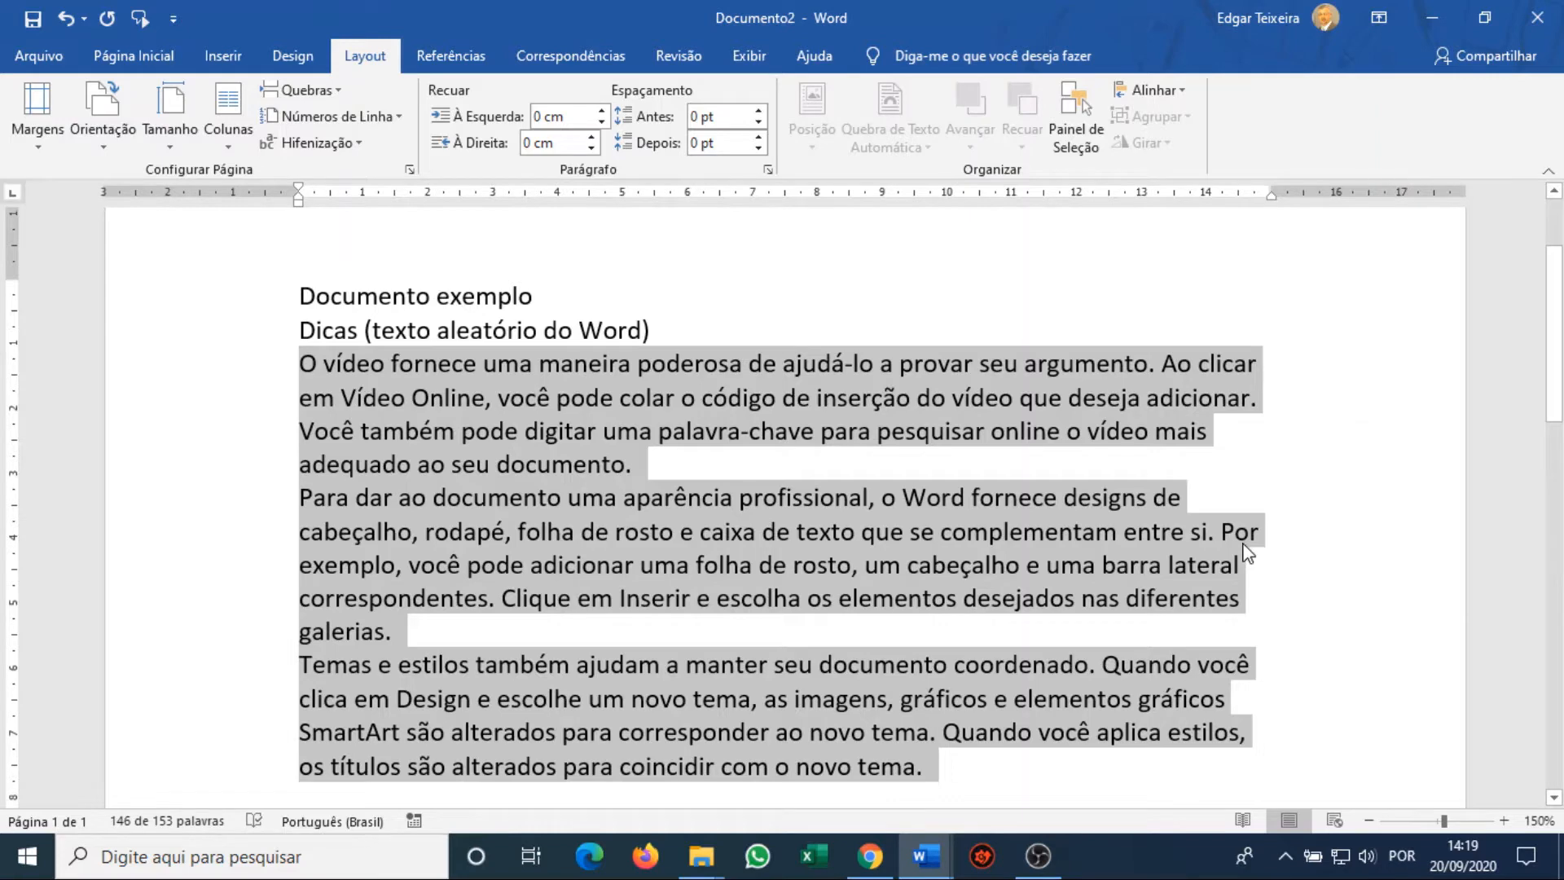
# Set the right indent of the three selected body paragraphs to 1 cm.
pyautogui.click(592, 140)
pyautogui.click(592, 138)
pyautogui.click(592, 138)
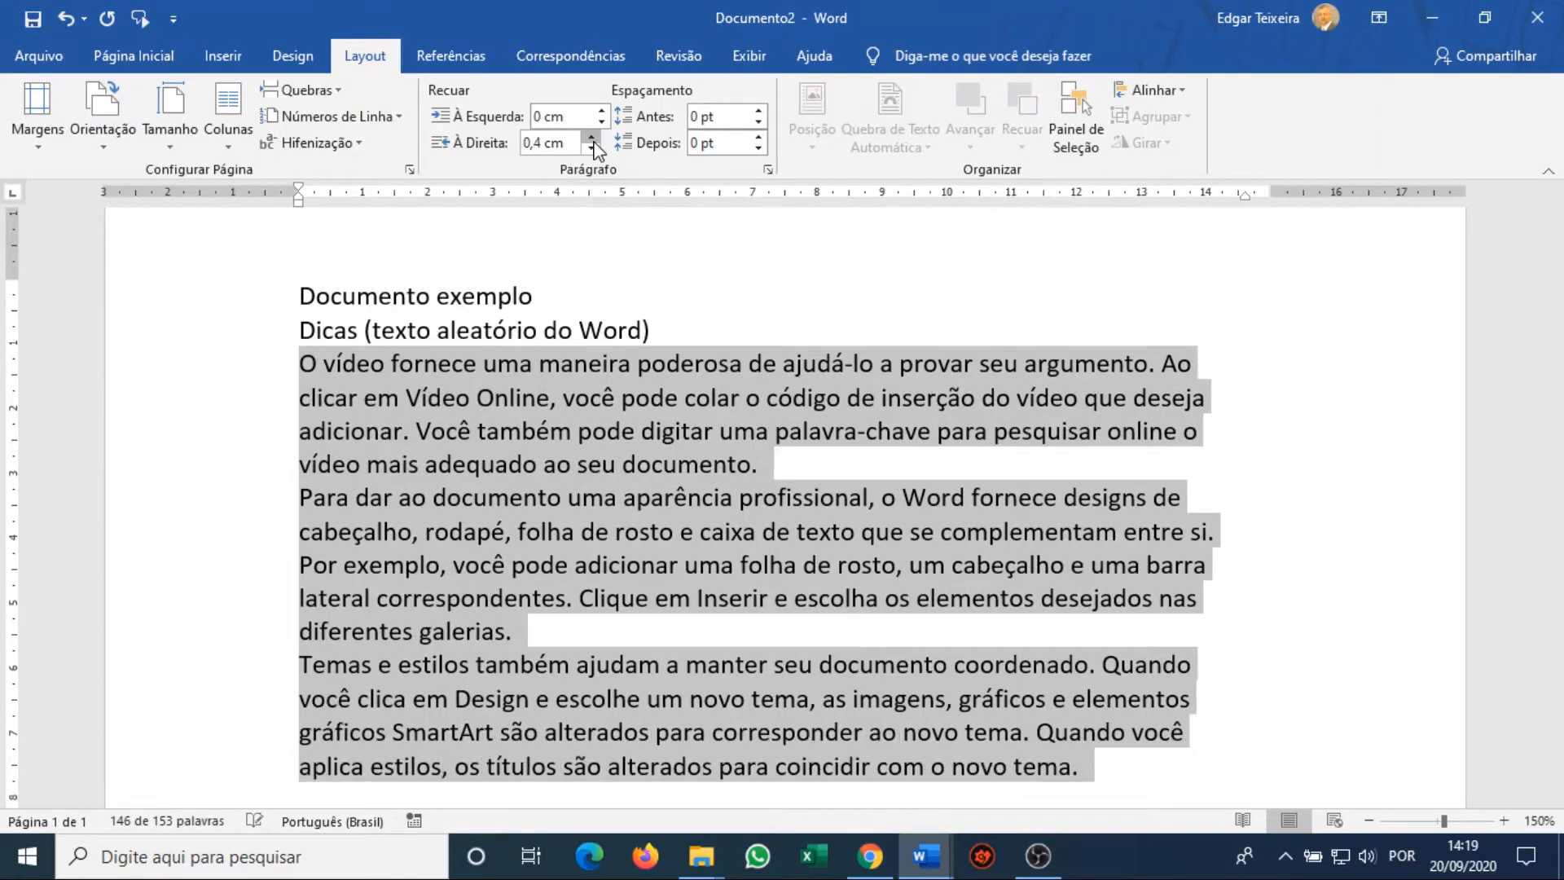
pyautogui.click(592, 139)
pyautogui.click(593, 138)
pyautogui.click(592, 138)
pyautogui.click(592, 138)
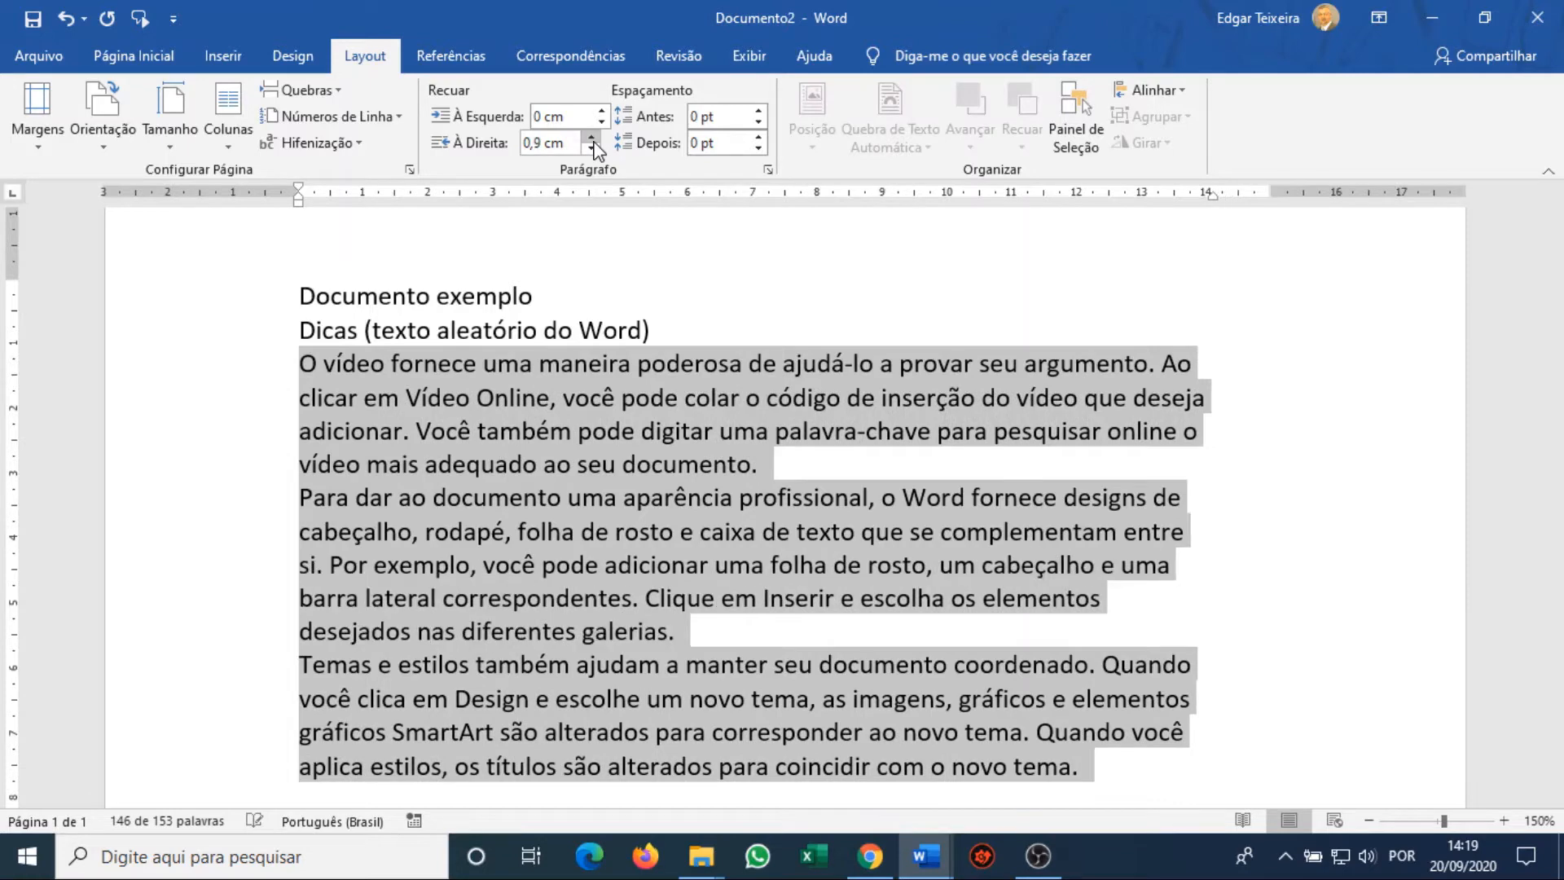
pyautogui.click(592, 138)
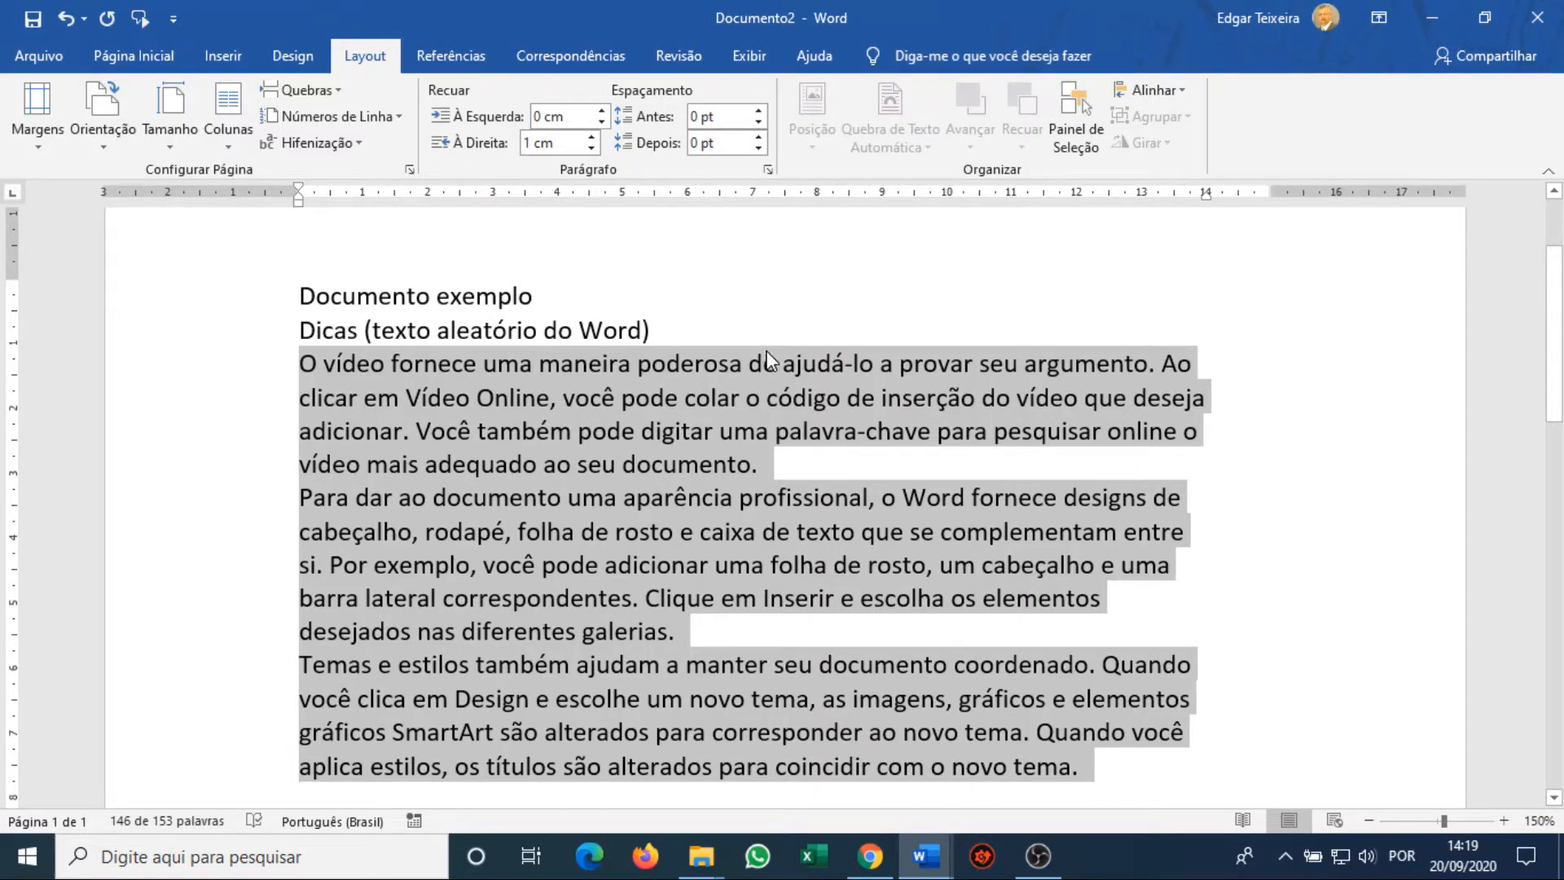
# Reset the right indent of the three body paragraphs to 0 cm and deselect the text.
pyautogui.click(590, 147)
pyautogui.click(591, 148)
pyautogui.click(590, 147)
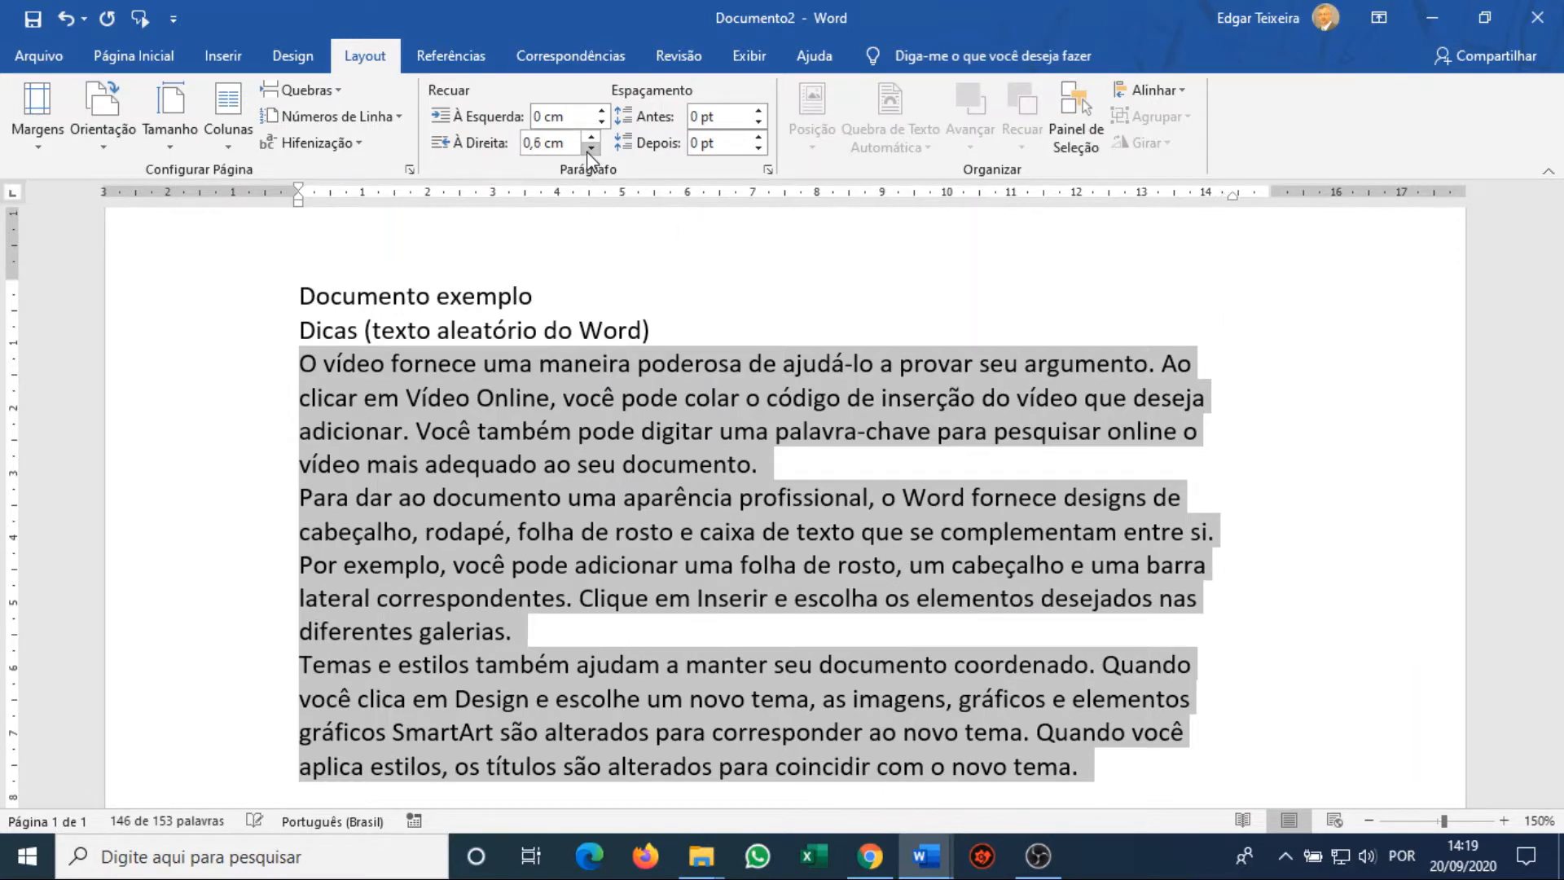
pyautogui.click(590, 147)
pyautogui.click(590, 148)
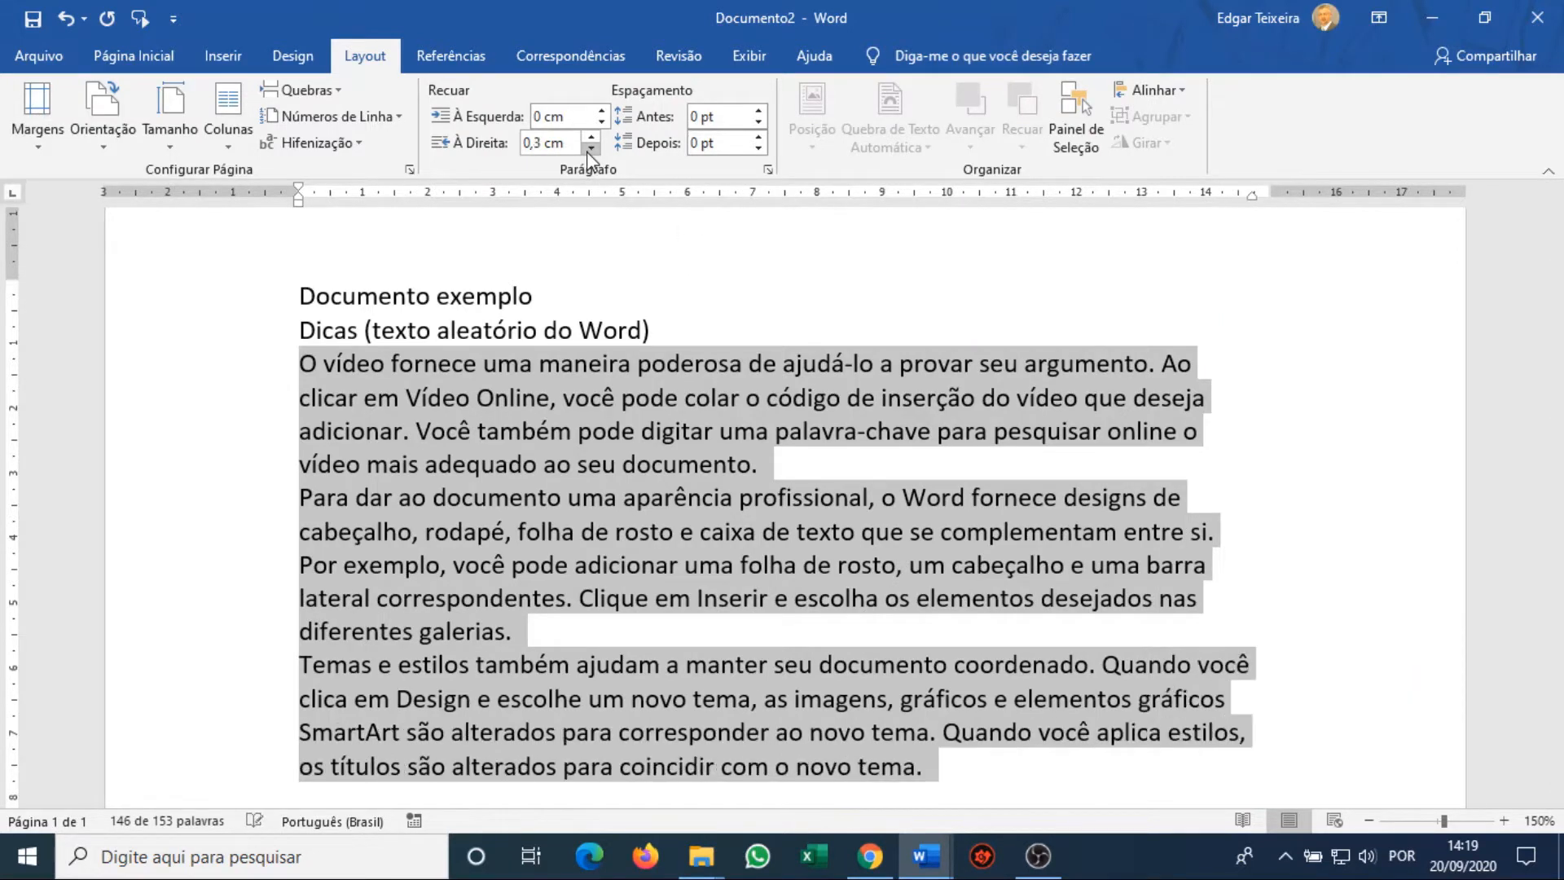
pyautogui.click(590, 147)
pyautogui.click(591, 148)
pyautogui.click(590, 147)
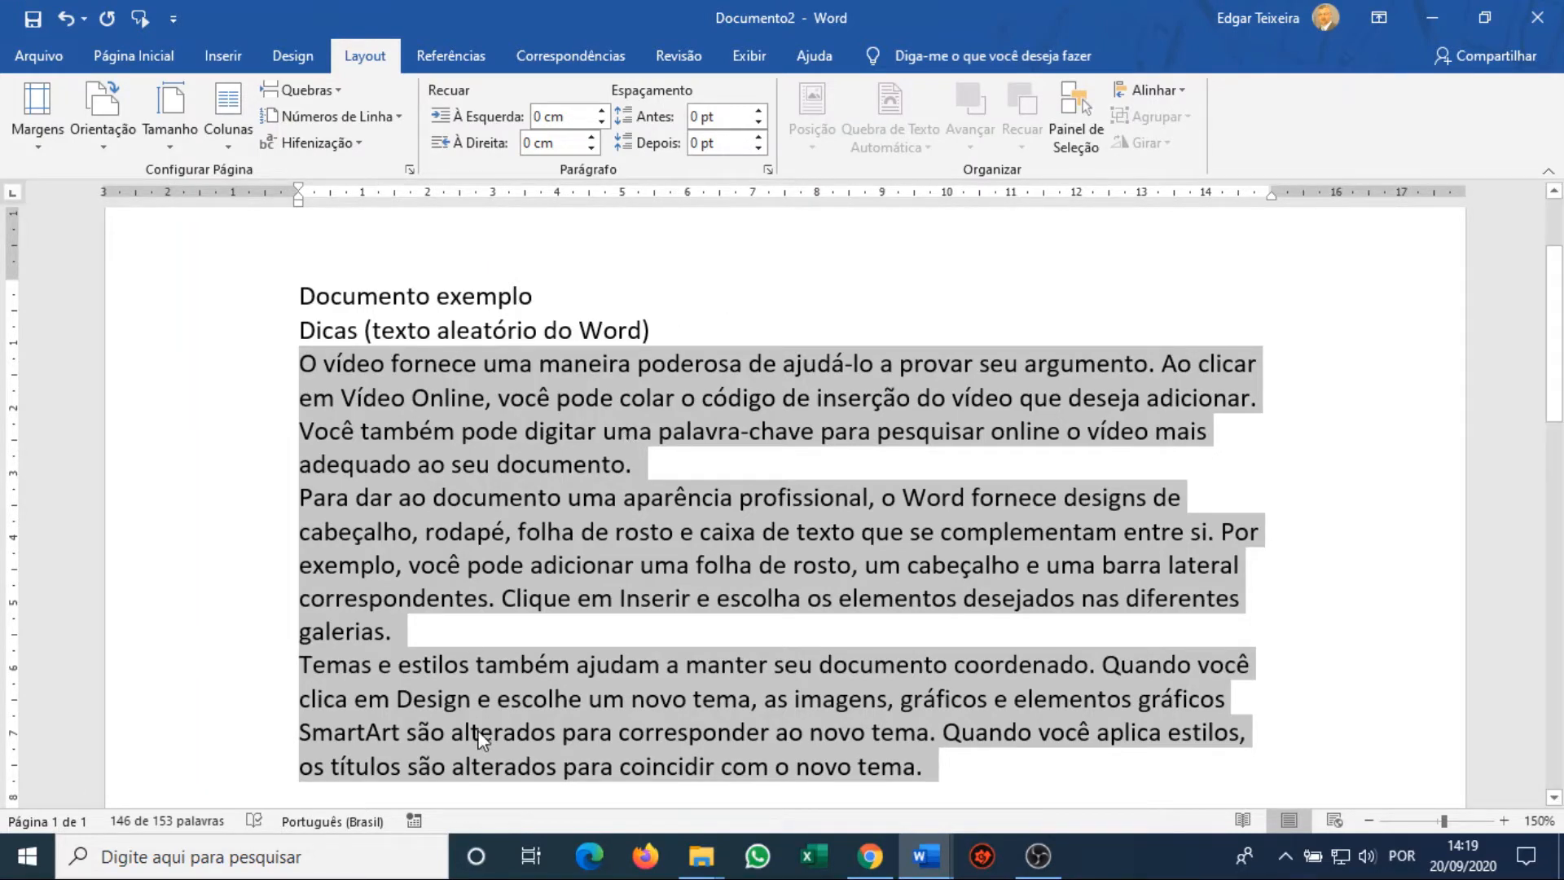
pyautogui.click(722, 474)
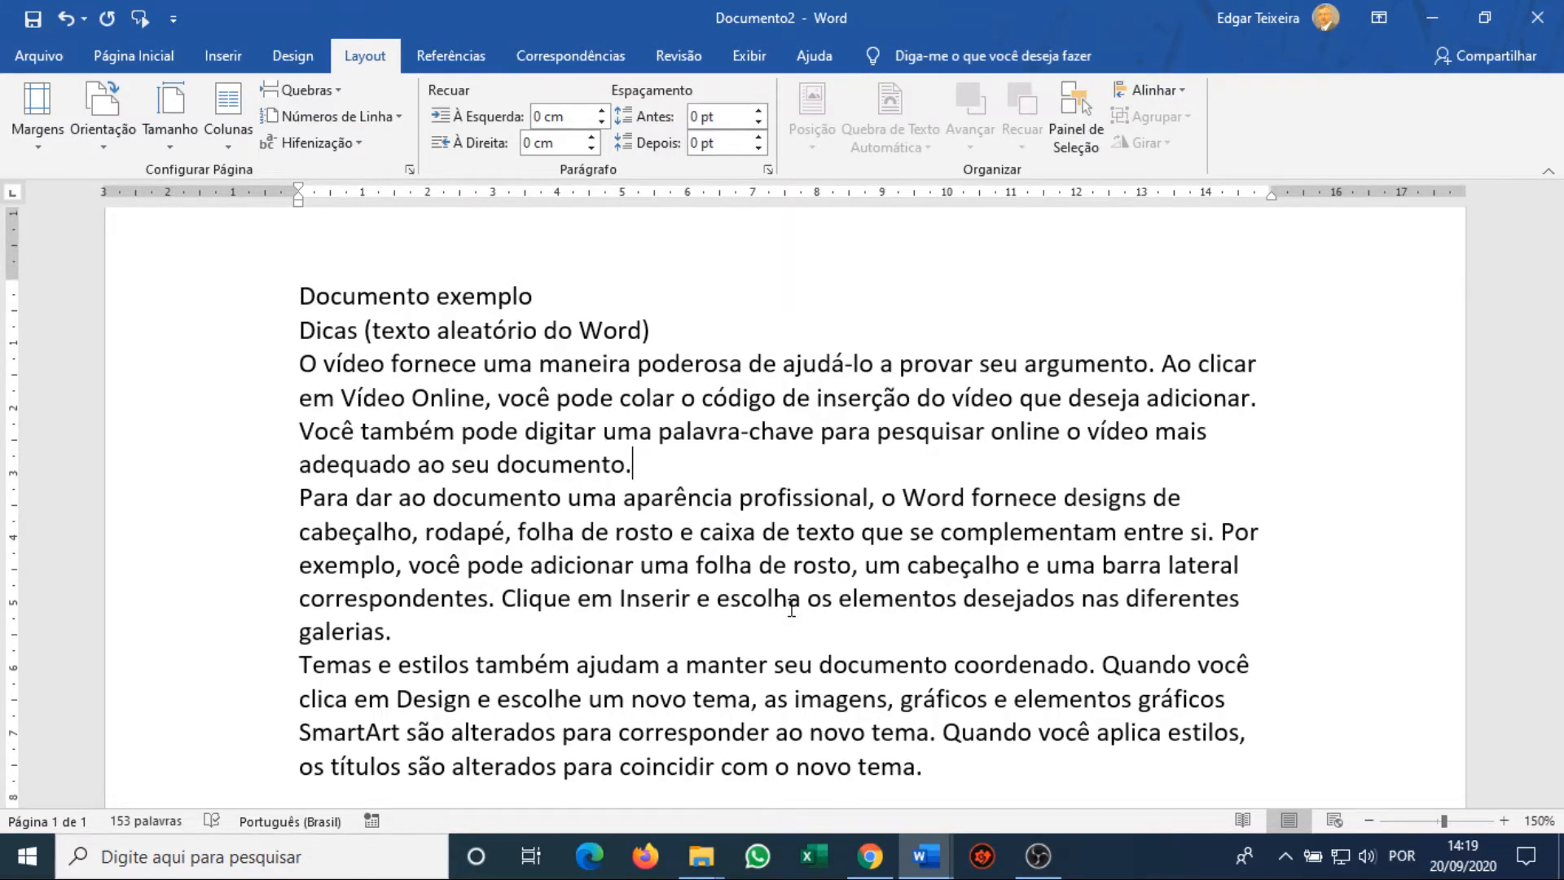
# Set the spacing before every paragraph in the document to 12 pt.
pyautogui.hotkey('ctrl', 't')
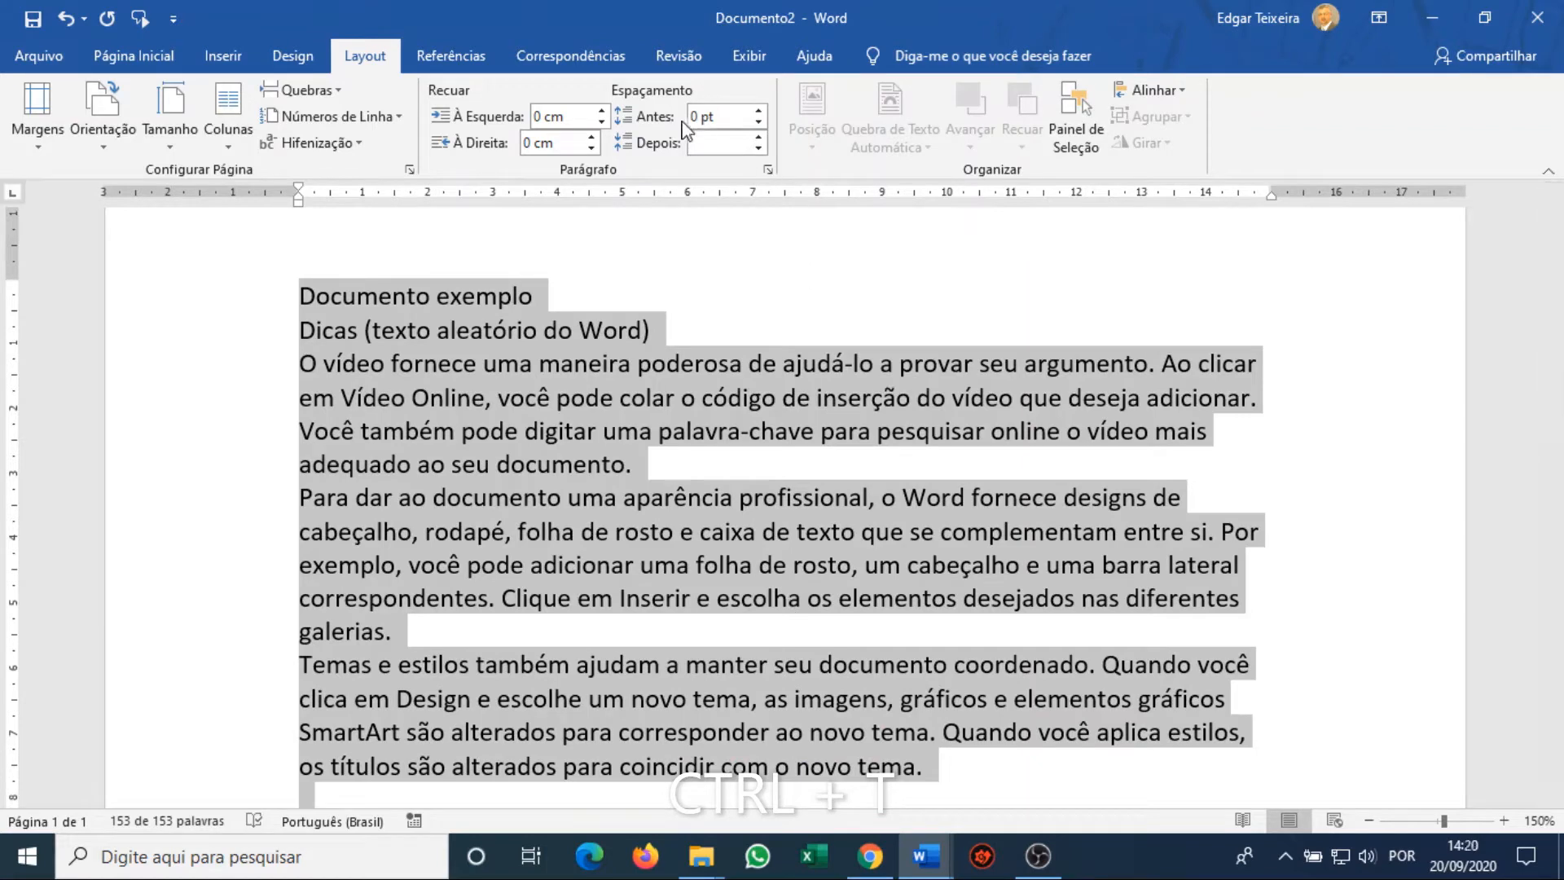
pyautogui.click(761, 111)
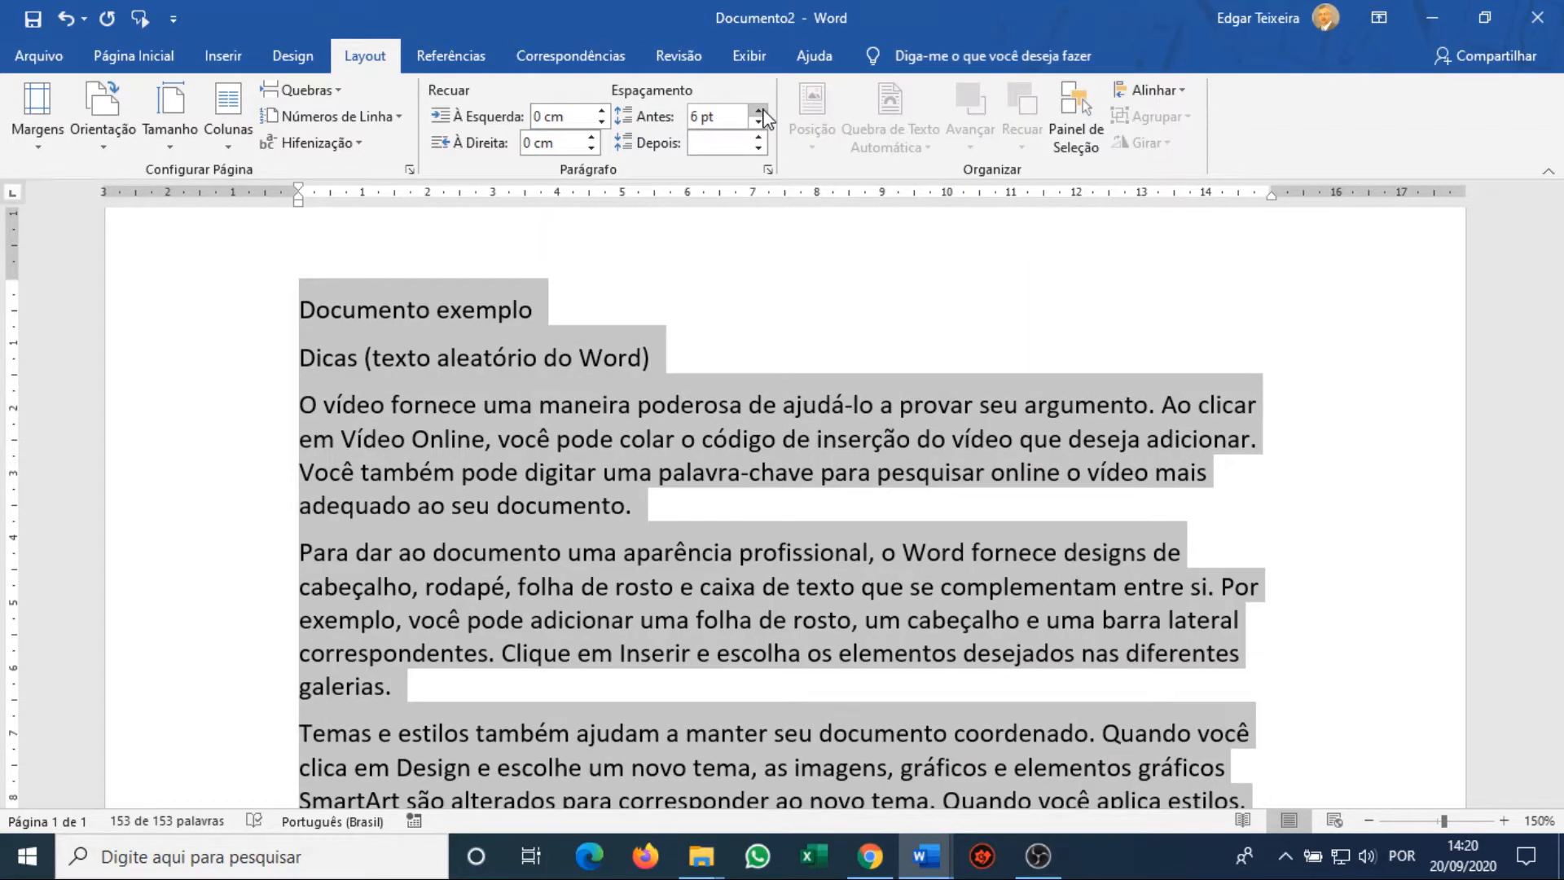
pyautogui.click(761, 112)
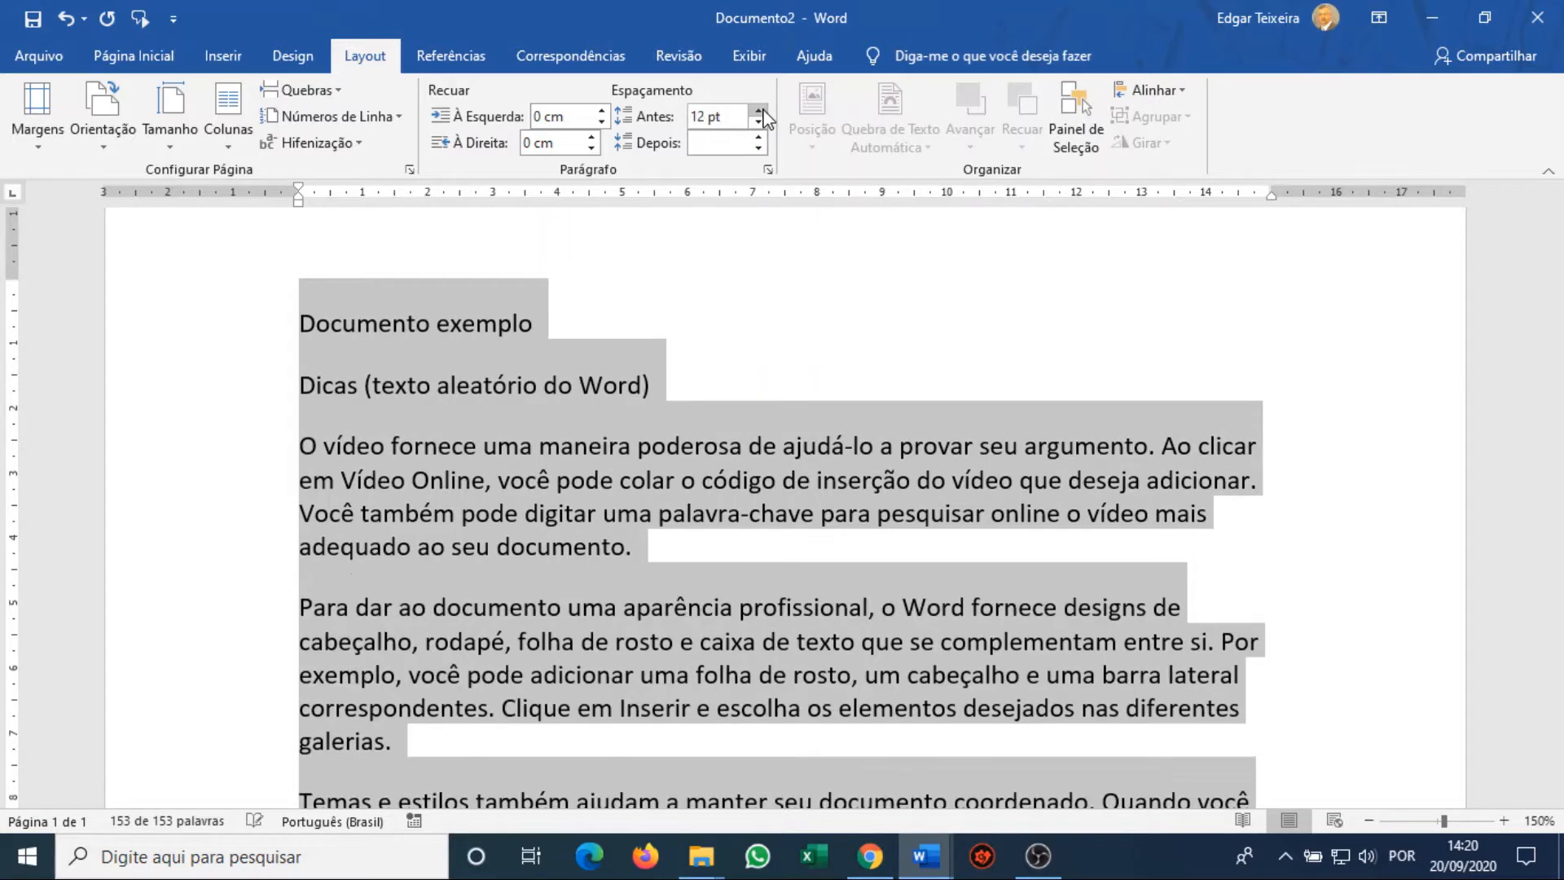
# Try 18 pt as the spacing before all selected paragraphs, and reduce it to 6 pt.
pyautogui.scroll(2, 782, 505)
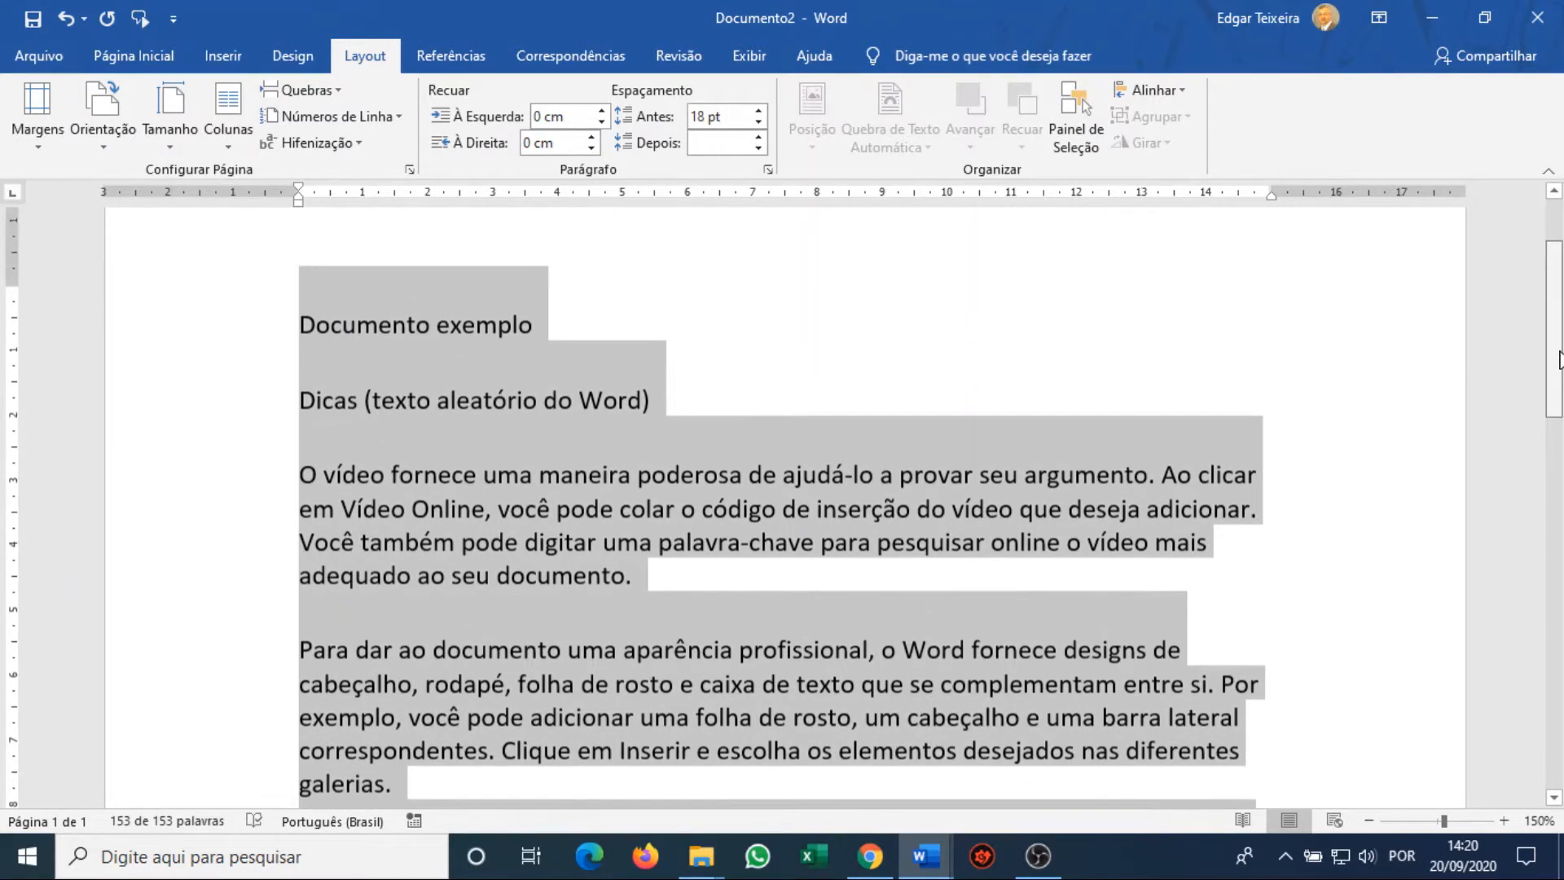
pyautogui.scroll(-2, 782, 506)
pyautogui.moveTo(1562, 392)
pyautogui.mouseDown()
pyautogui.moveTo(1561, 481)
pyautogui.moveTo(1562, 376)
pyautogui.mouseUp()
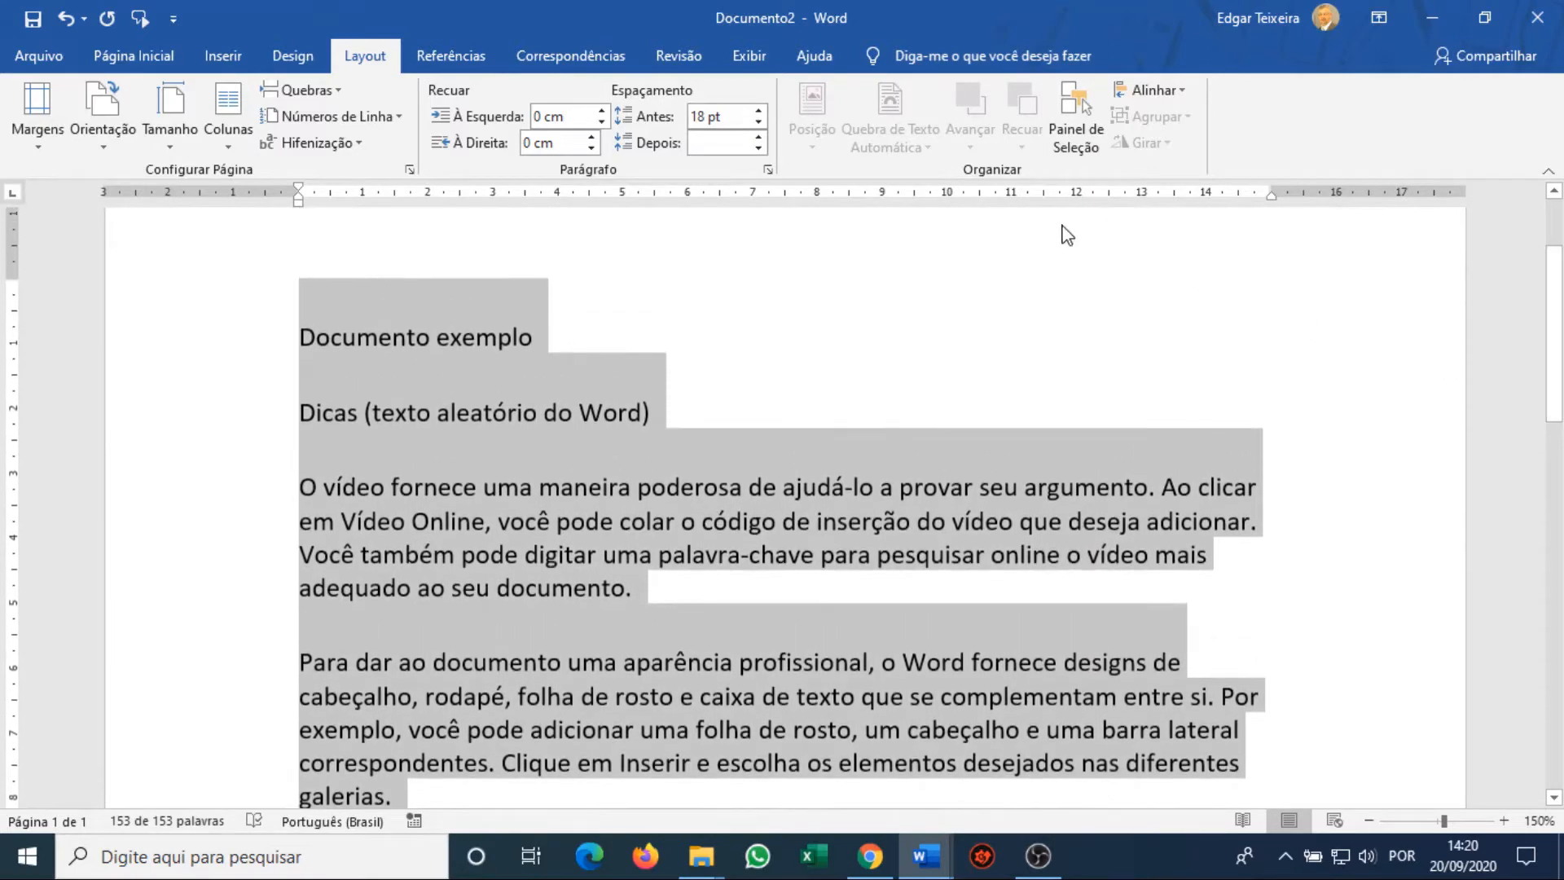
pyautogui.click(758, 123)
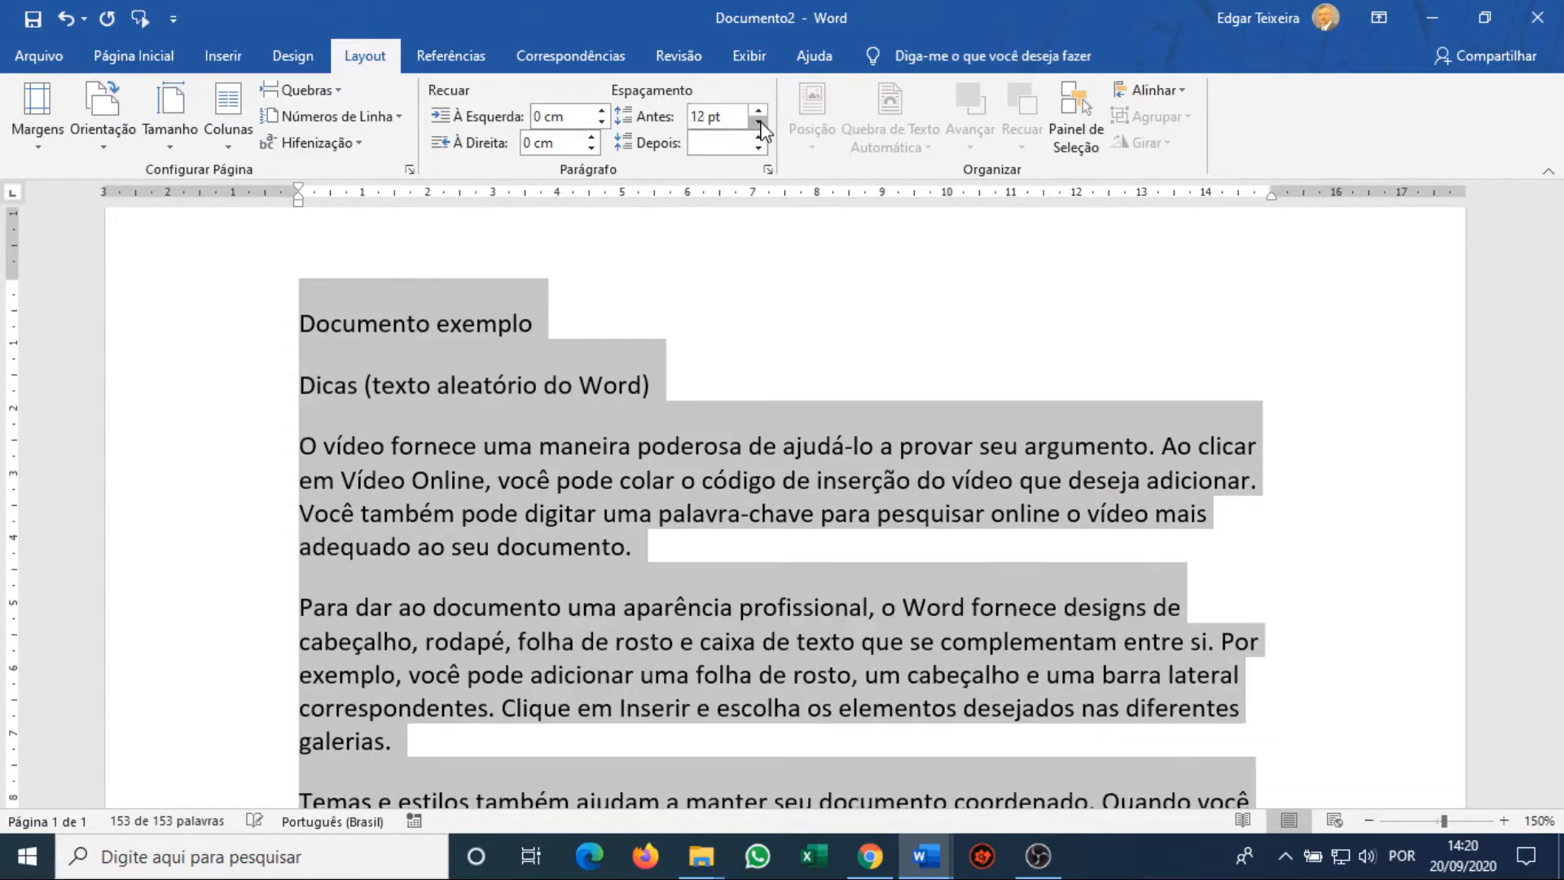
pyautogui.click(758, 123)
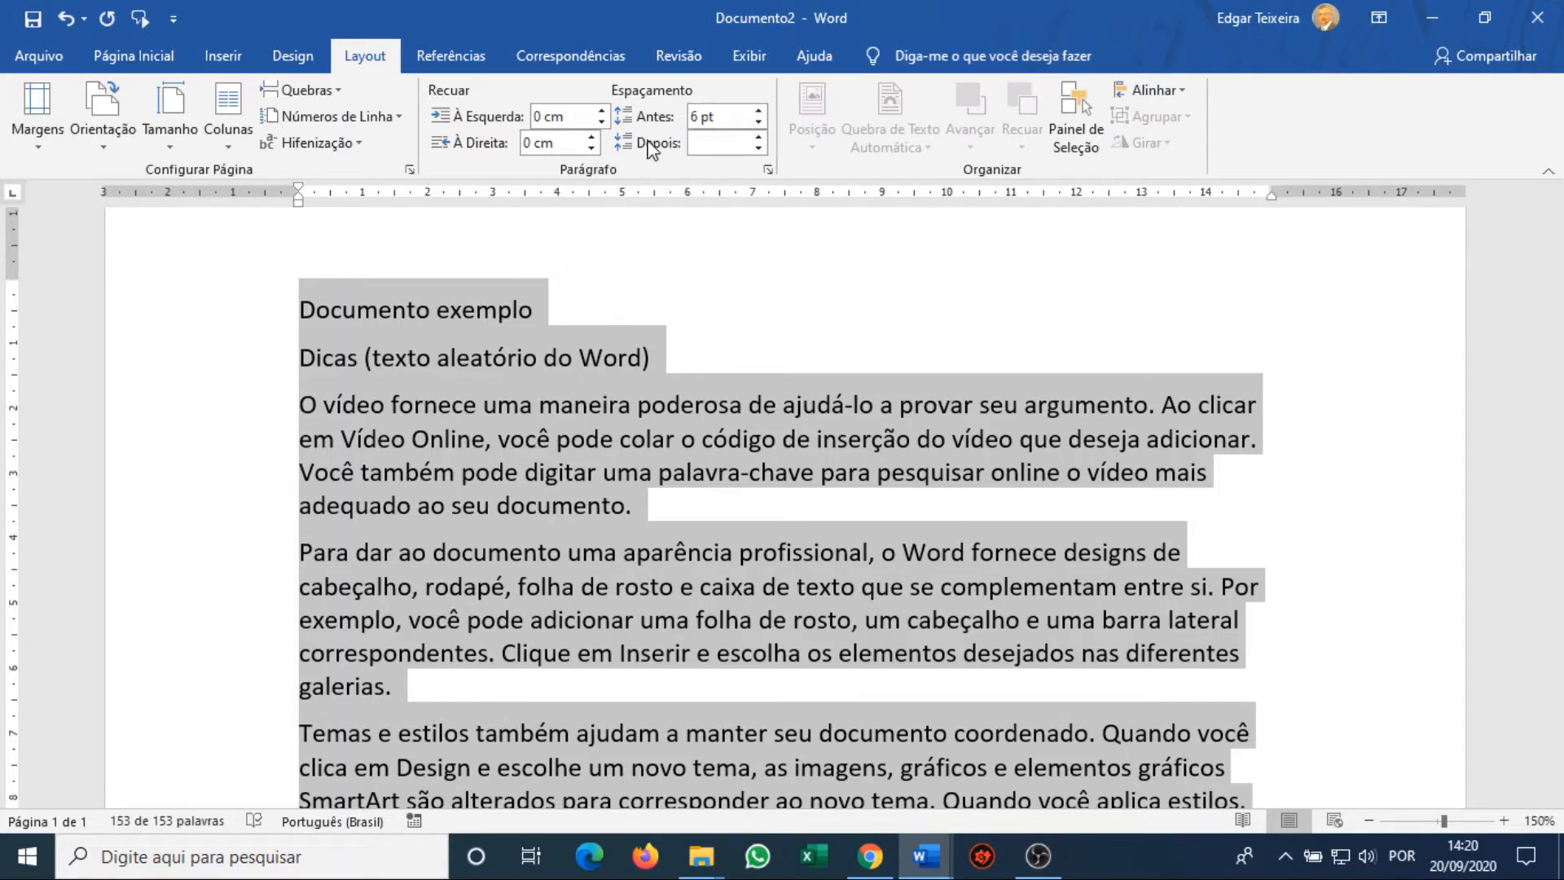
# Set the spacing after all selected paragraphs to 6 pt.
pyautogui.click(762, 136)
pyautogui.click(764, 135)
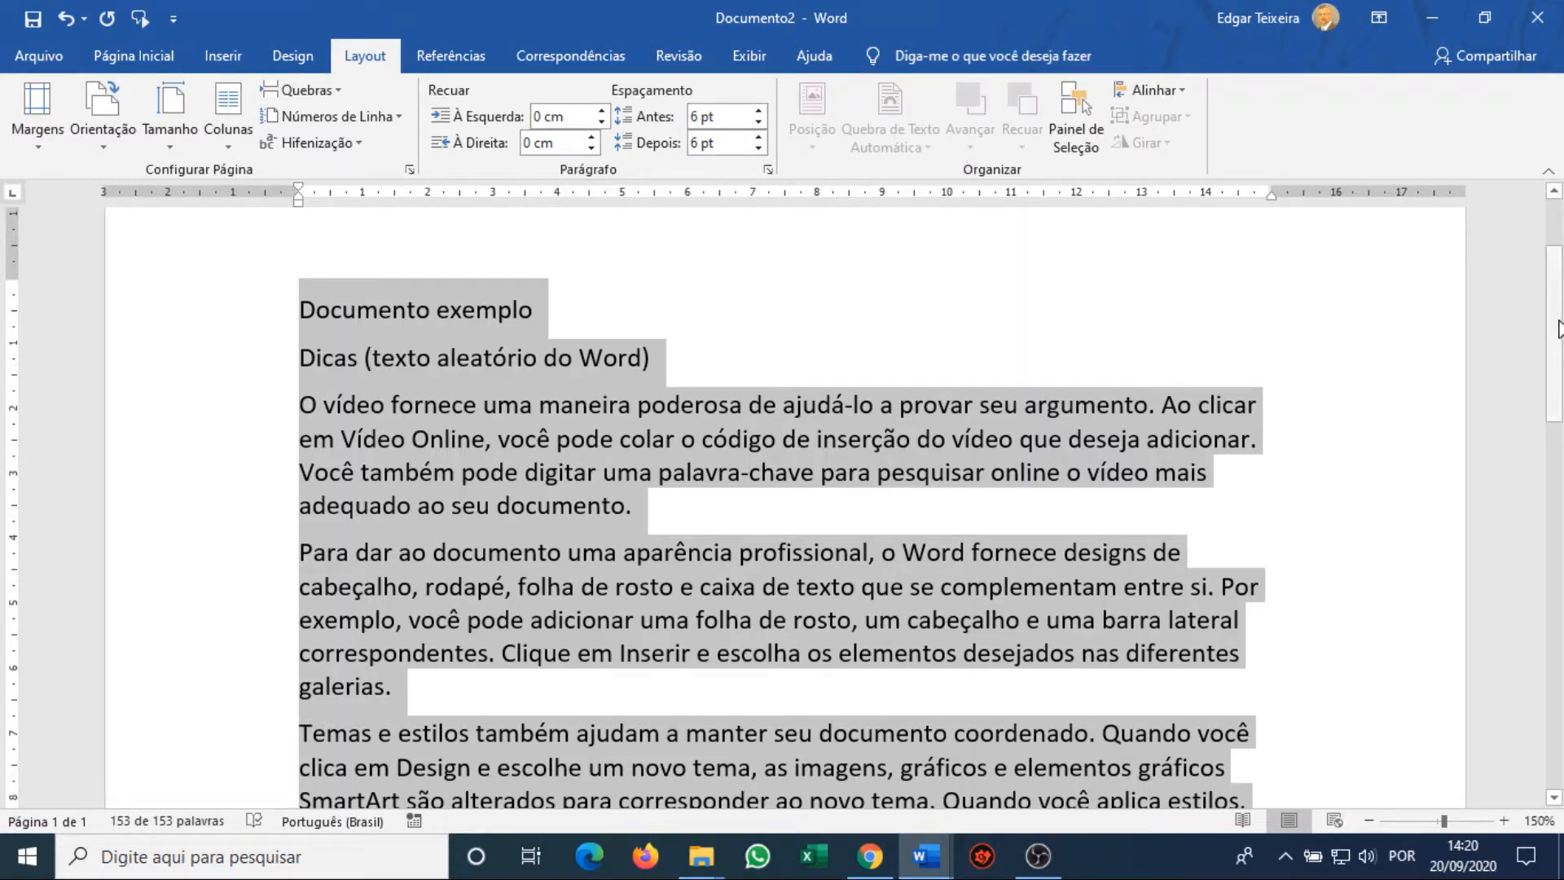
pyautogui.moveTo(1557, 322)
pyautogui.mouseDown()
pyautogui.moveTo(1557, 275)
pyautogui.moveTo(1558, 399)
pyautogui.moveTo(1559, 330)
pyautogui.moveTo(1561, 345)
pyautogui.mouseUp()
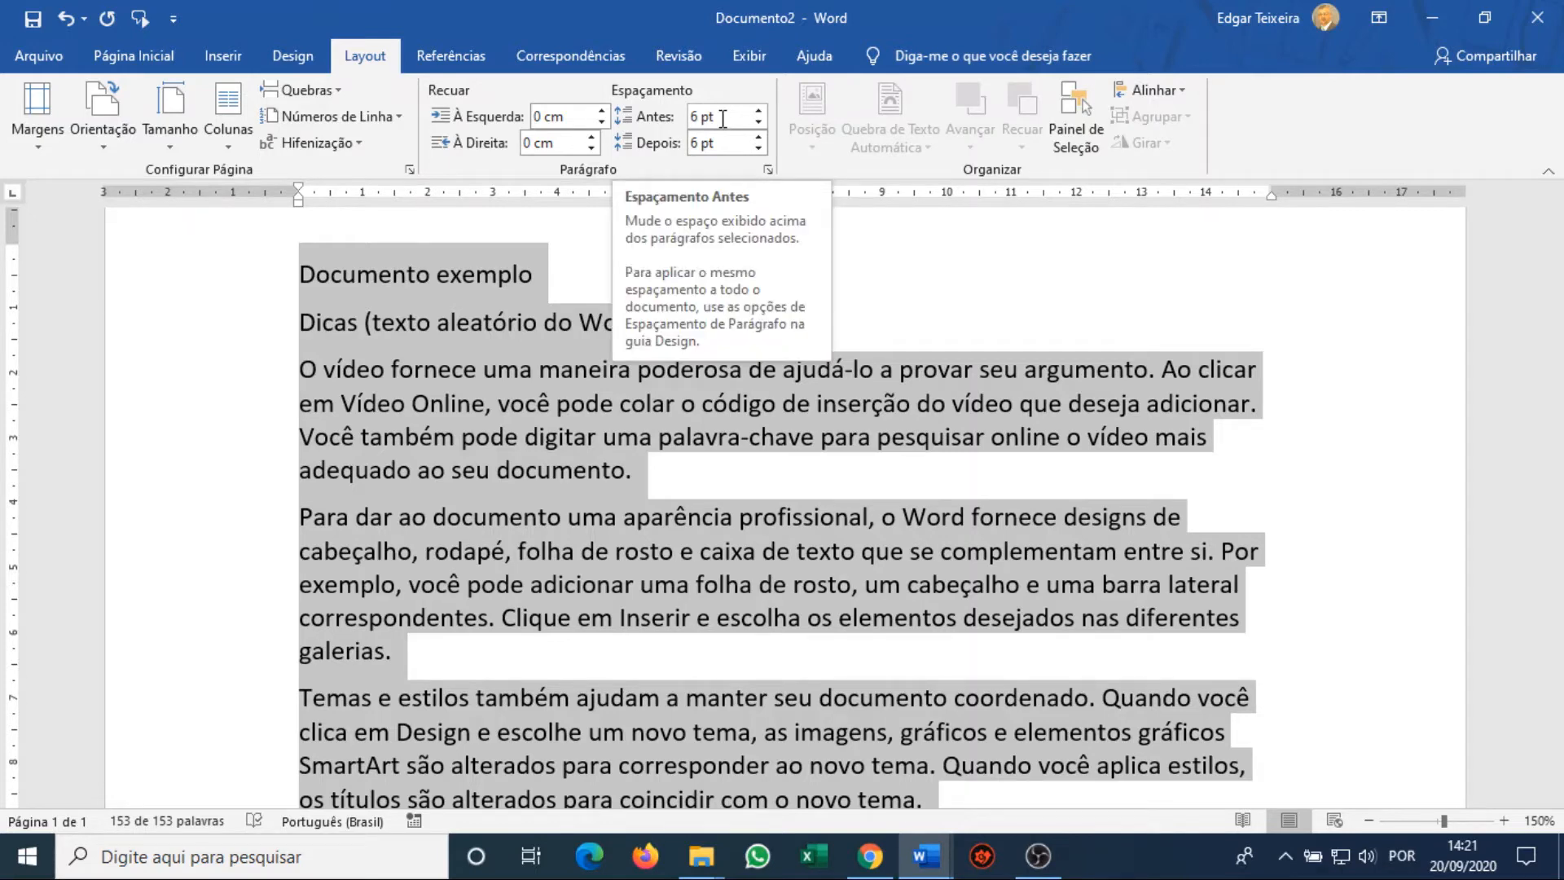
# Set the spacing before and after all selected paragraphs to 0 pt and deselect the text.
pyautogui.click(760, 149)
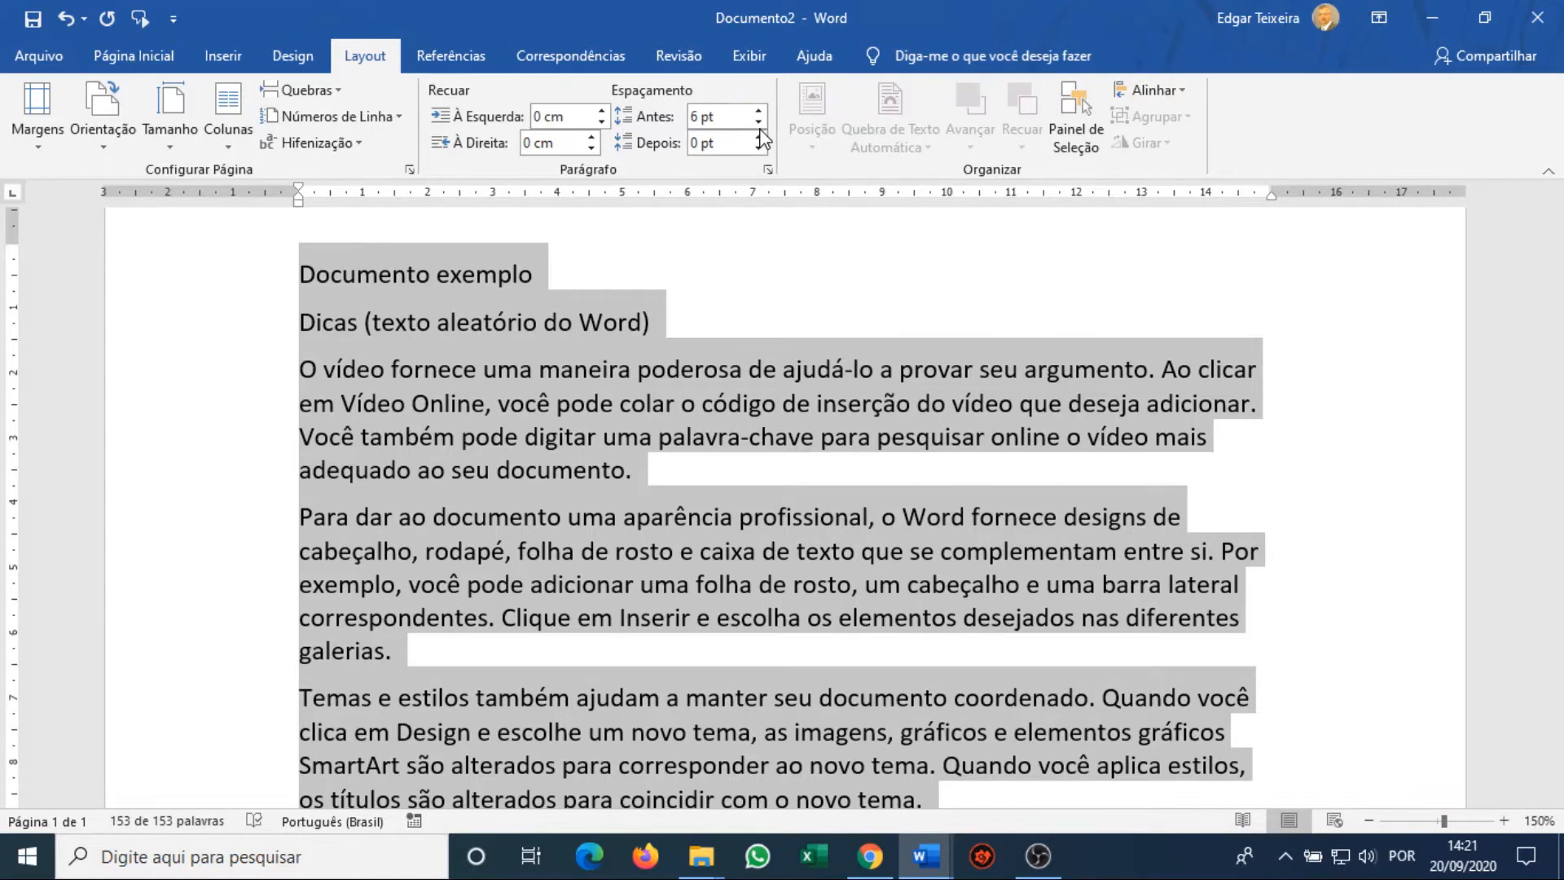
pyautogui.click(759, 122)
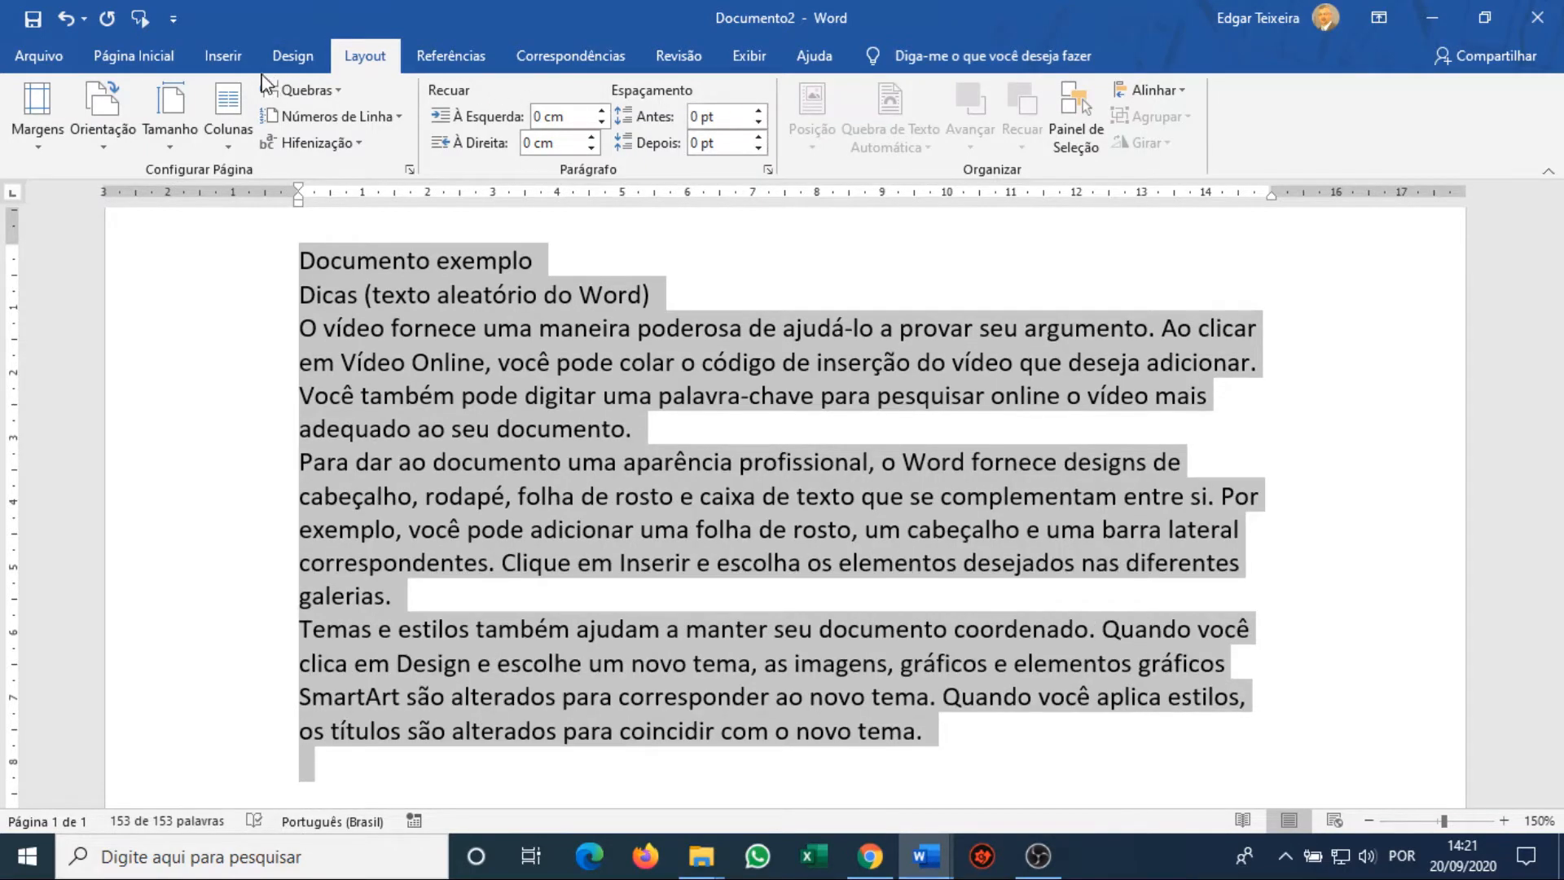
pyautogui.click(154, 65)
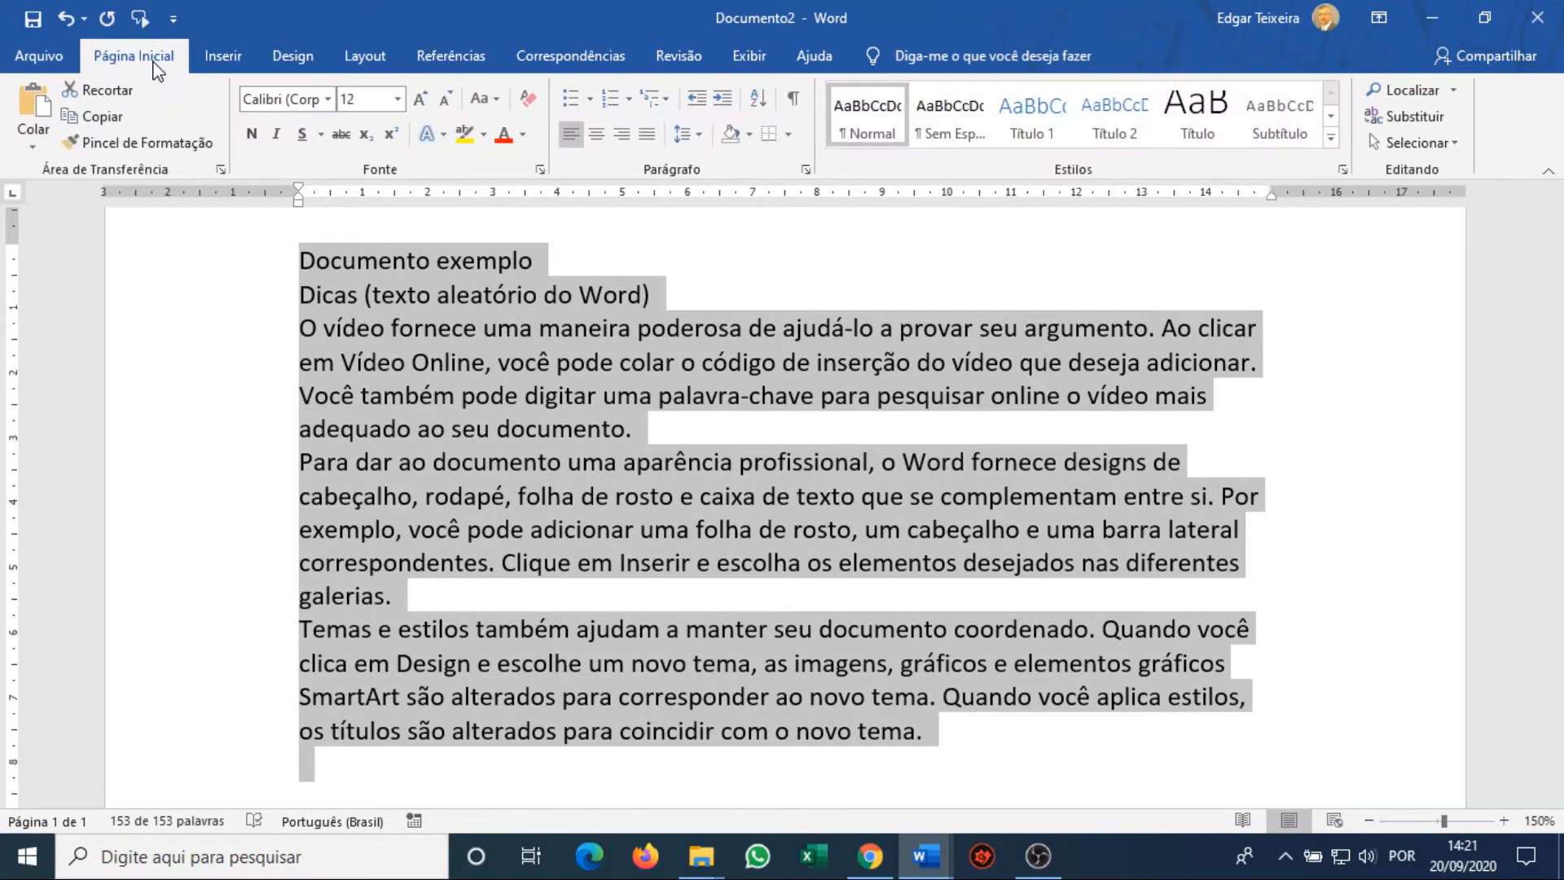
pyautogui.click(800, 294)
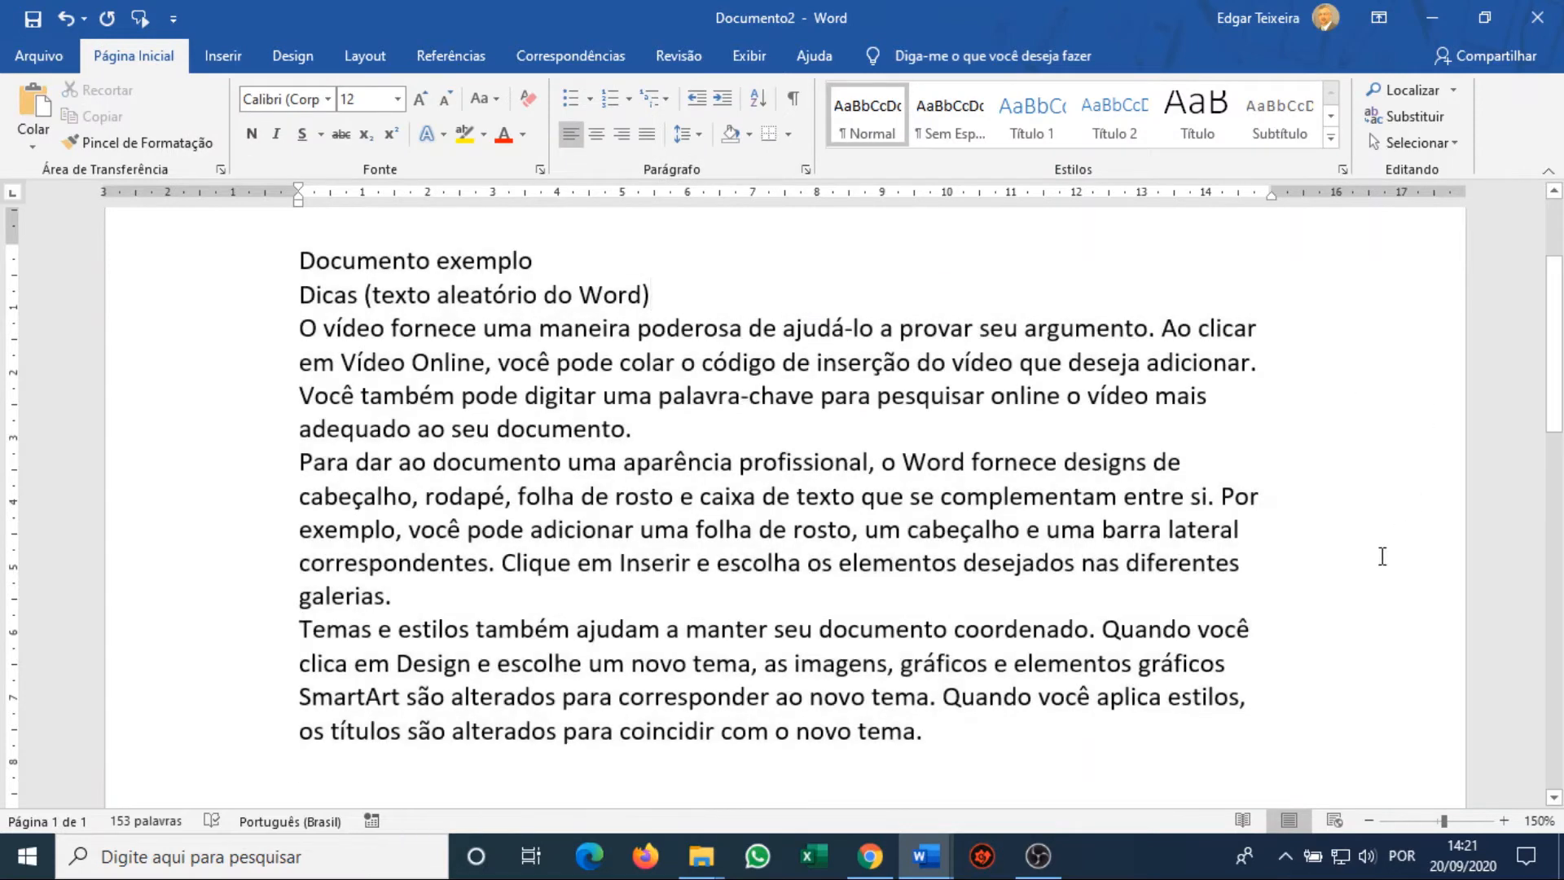
pyautogui.moveTo(1557, 375); pyautogui.dragTo(1559, 373)
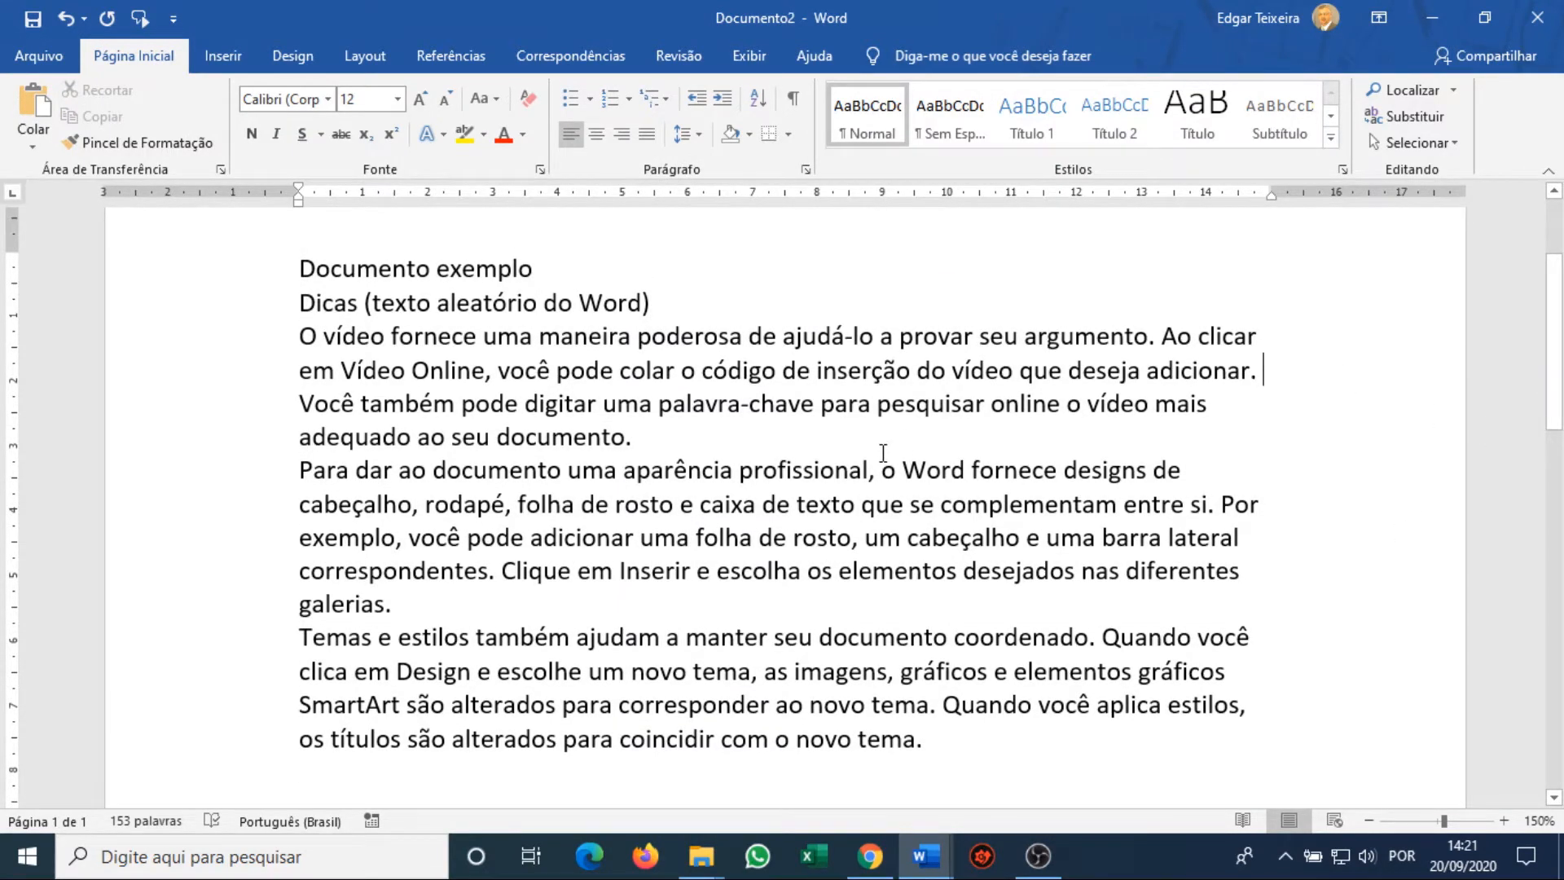
# Select the whole document and set its line spacing to 1,0.
pyautogui.click(301, 337)
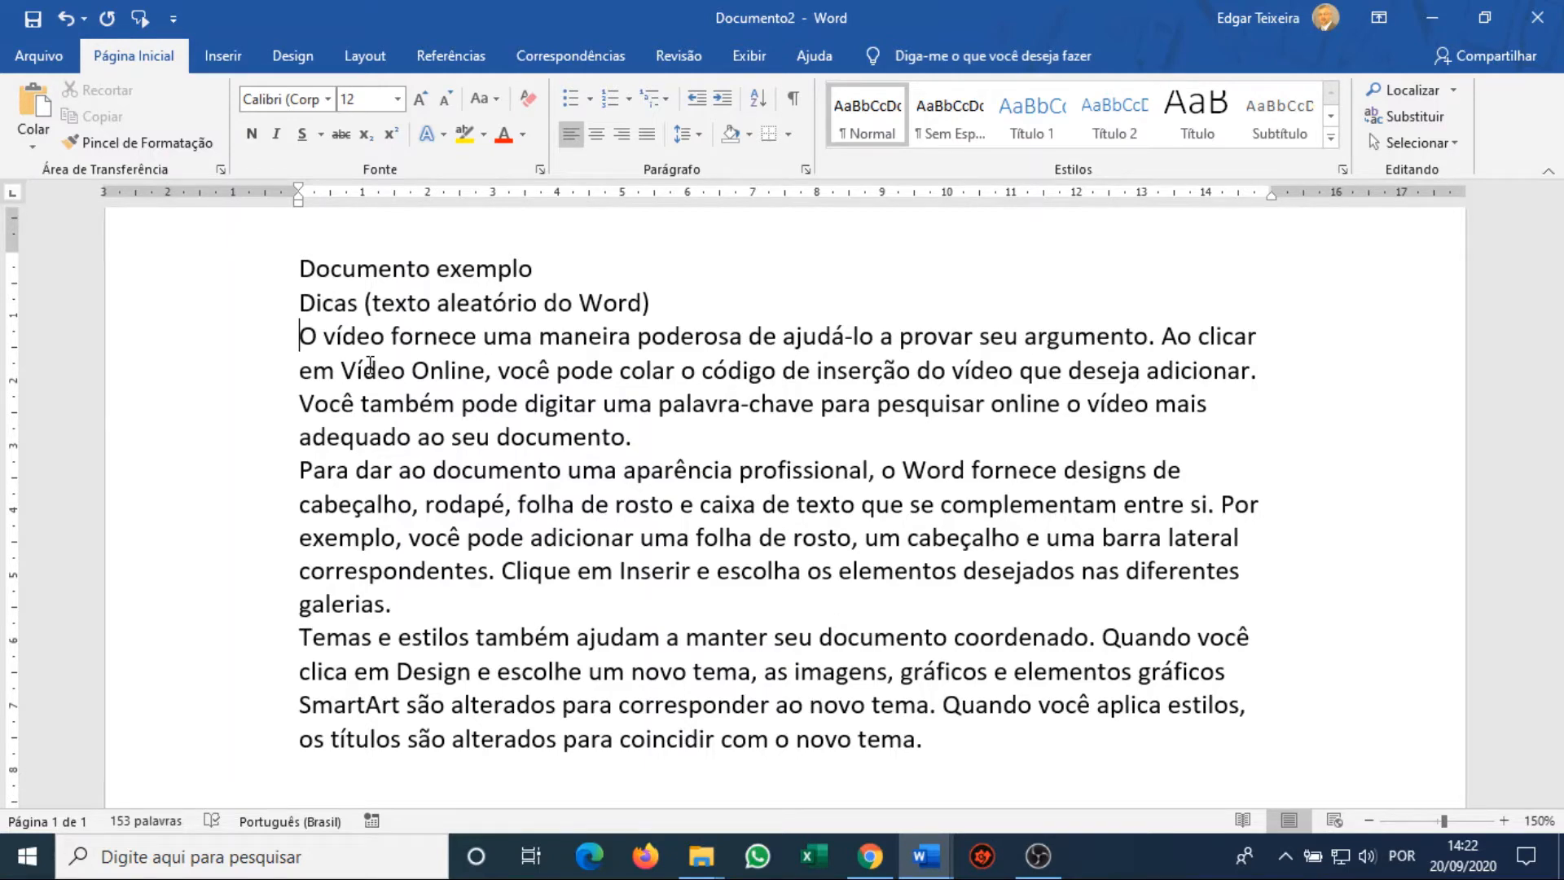
pyautogui.hotkey('ctrl', 't')
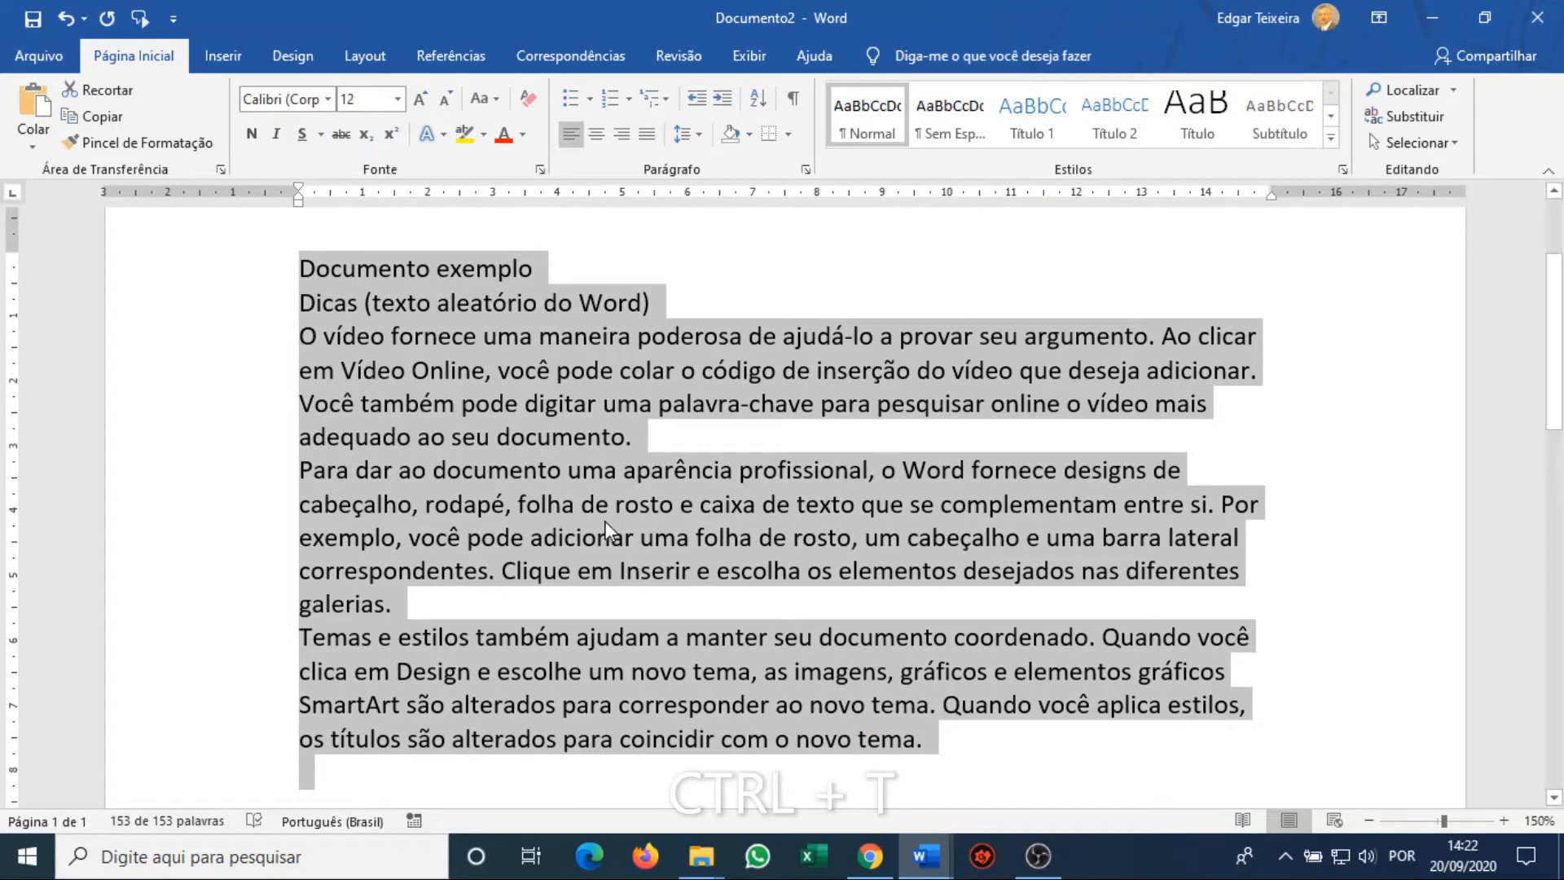
pyautogui.click(703, 143)
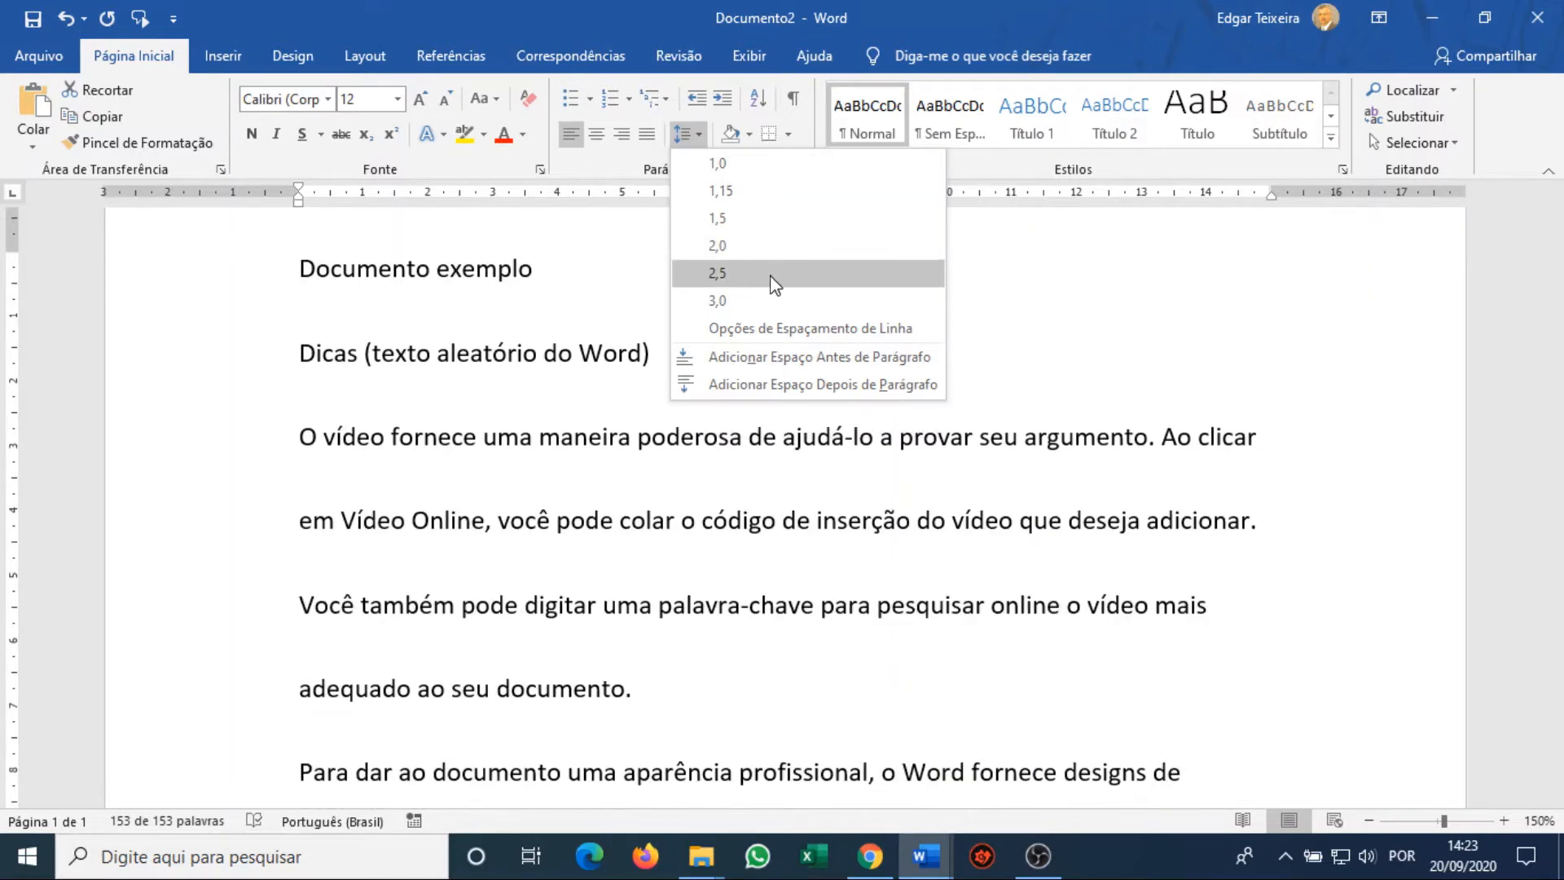
pyautogui.click(762, 163)
pyautogui.click(696, 129)
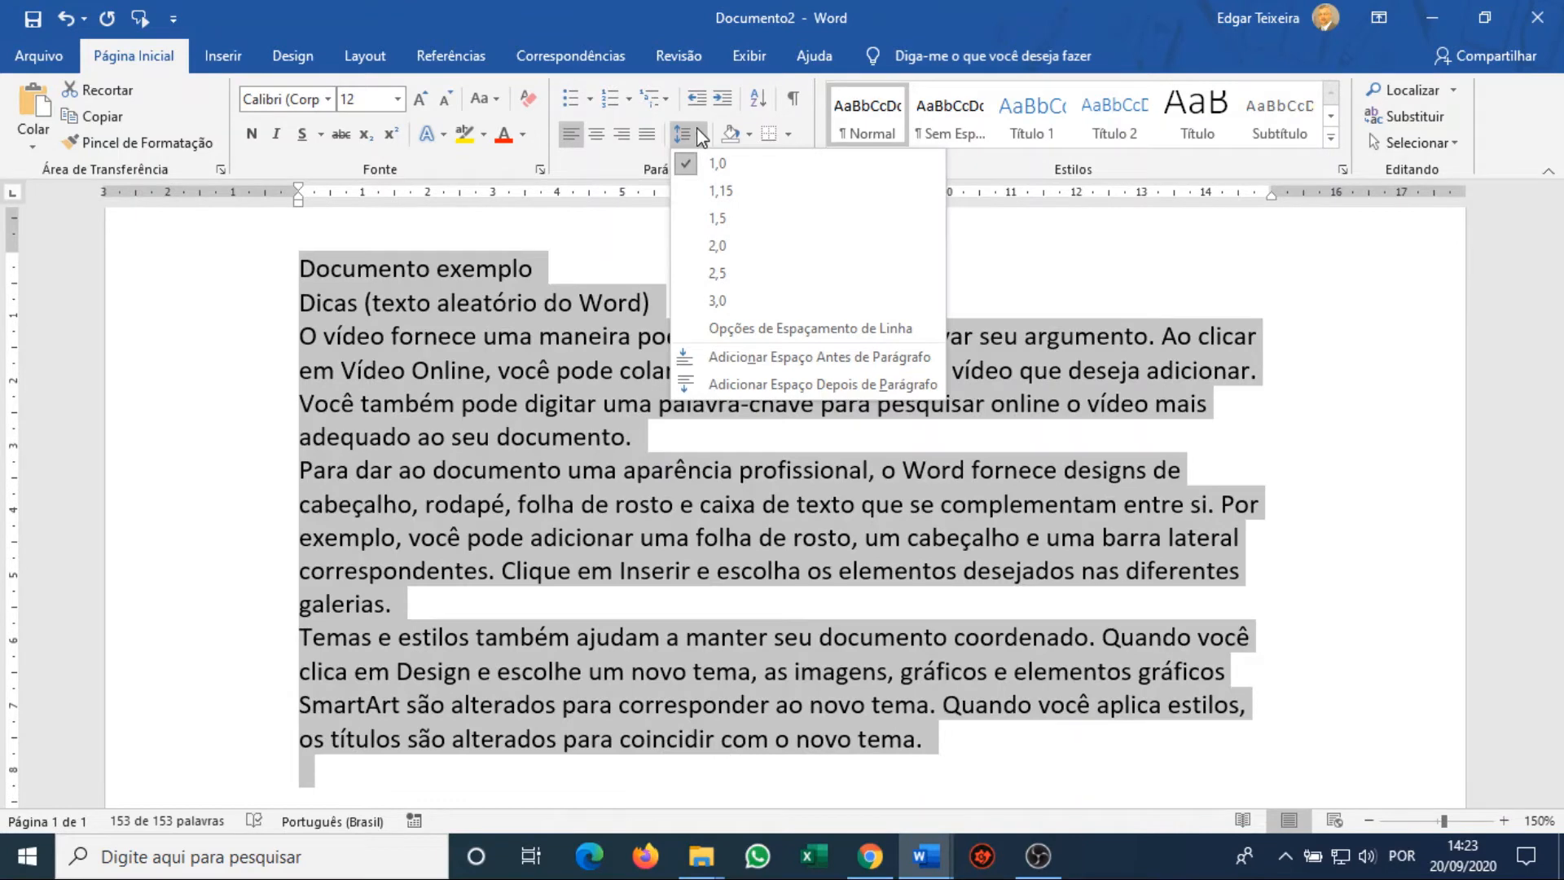
pyautogui.click(727, 165)
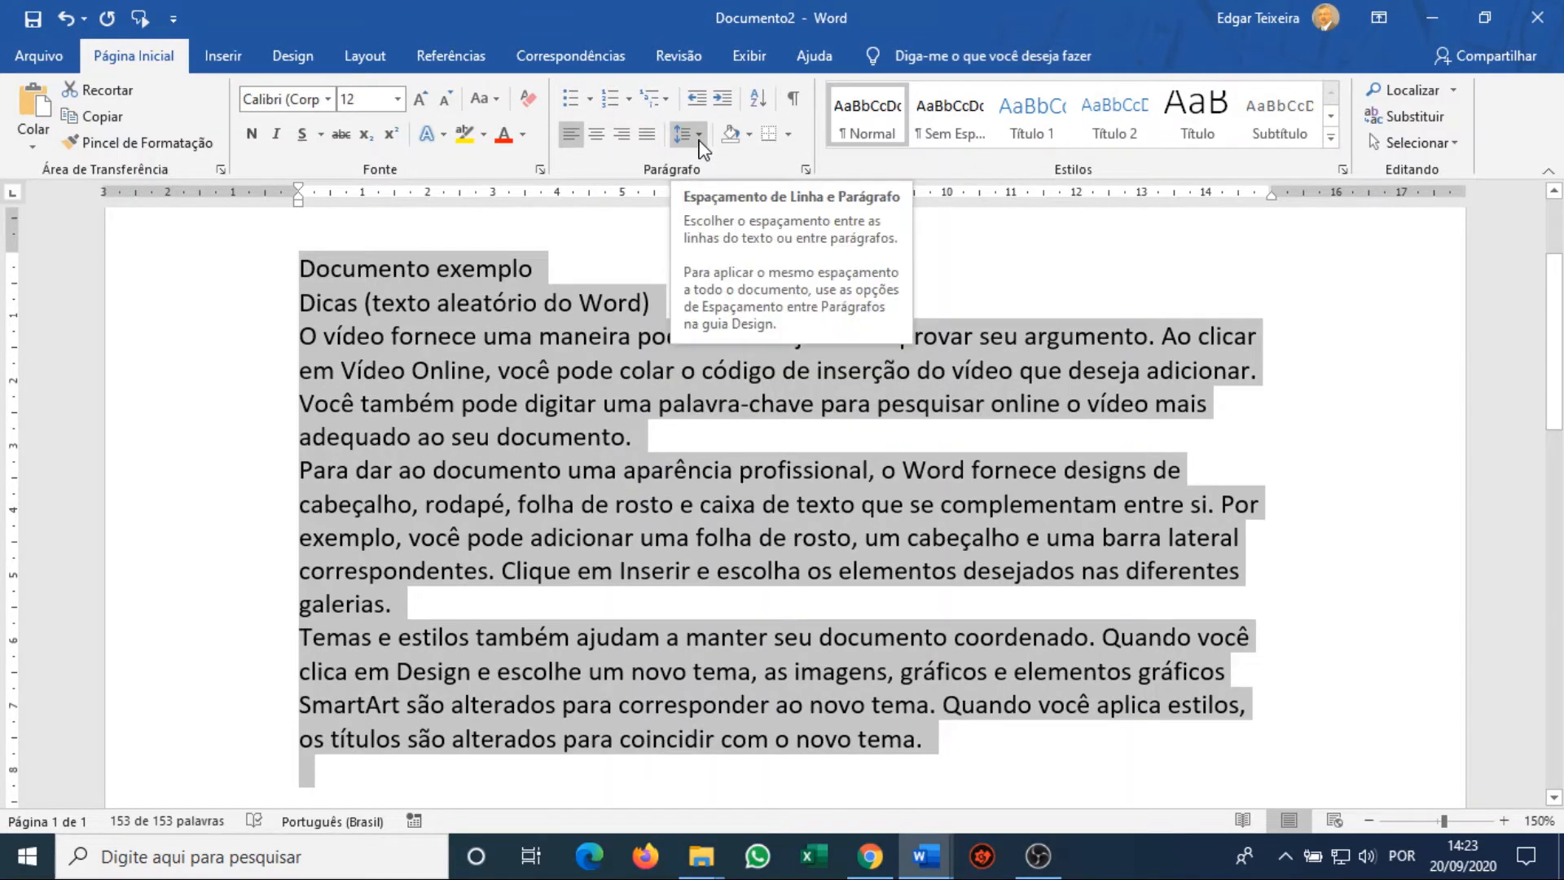
# Add space before and after every paragraph in the document using the line and paragraph spacing options.
pyautogui.click(699, 137)
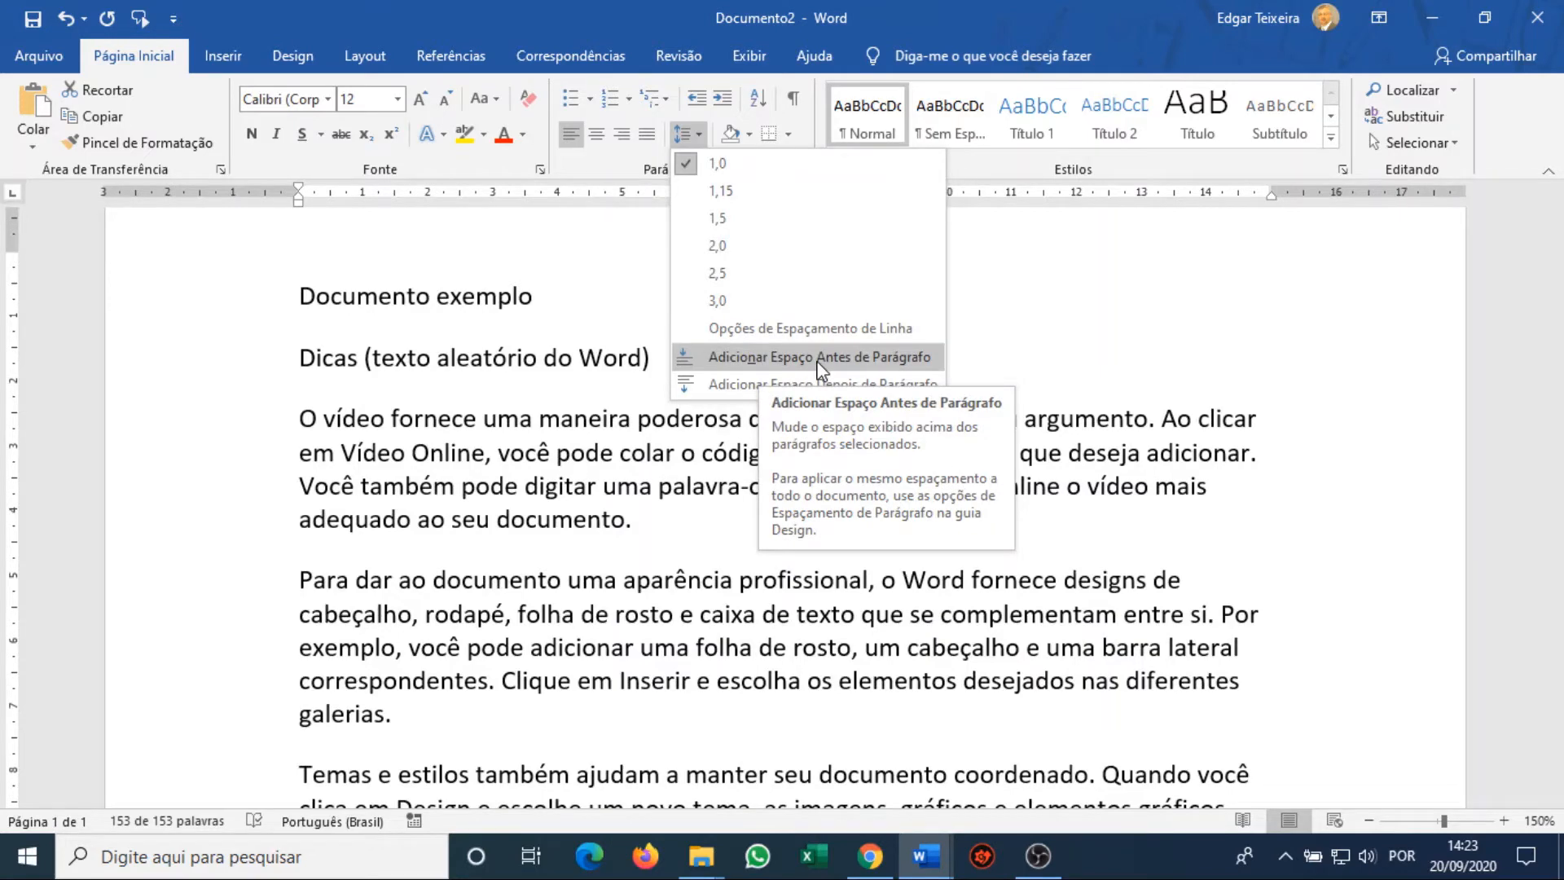
pyautogui.click(817, 358)
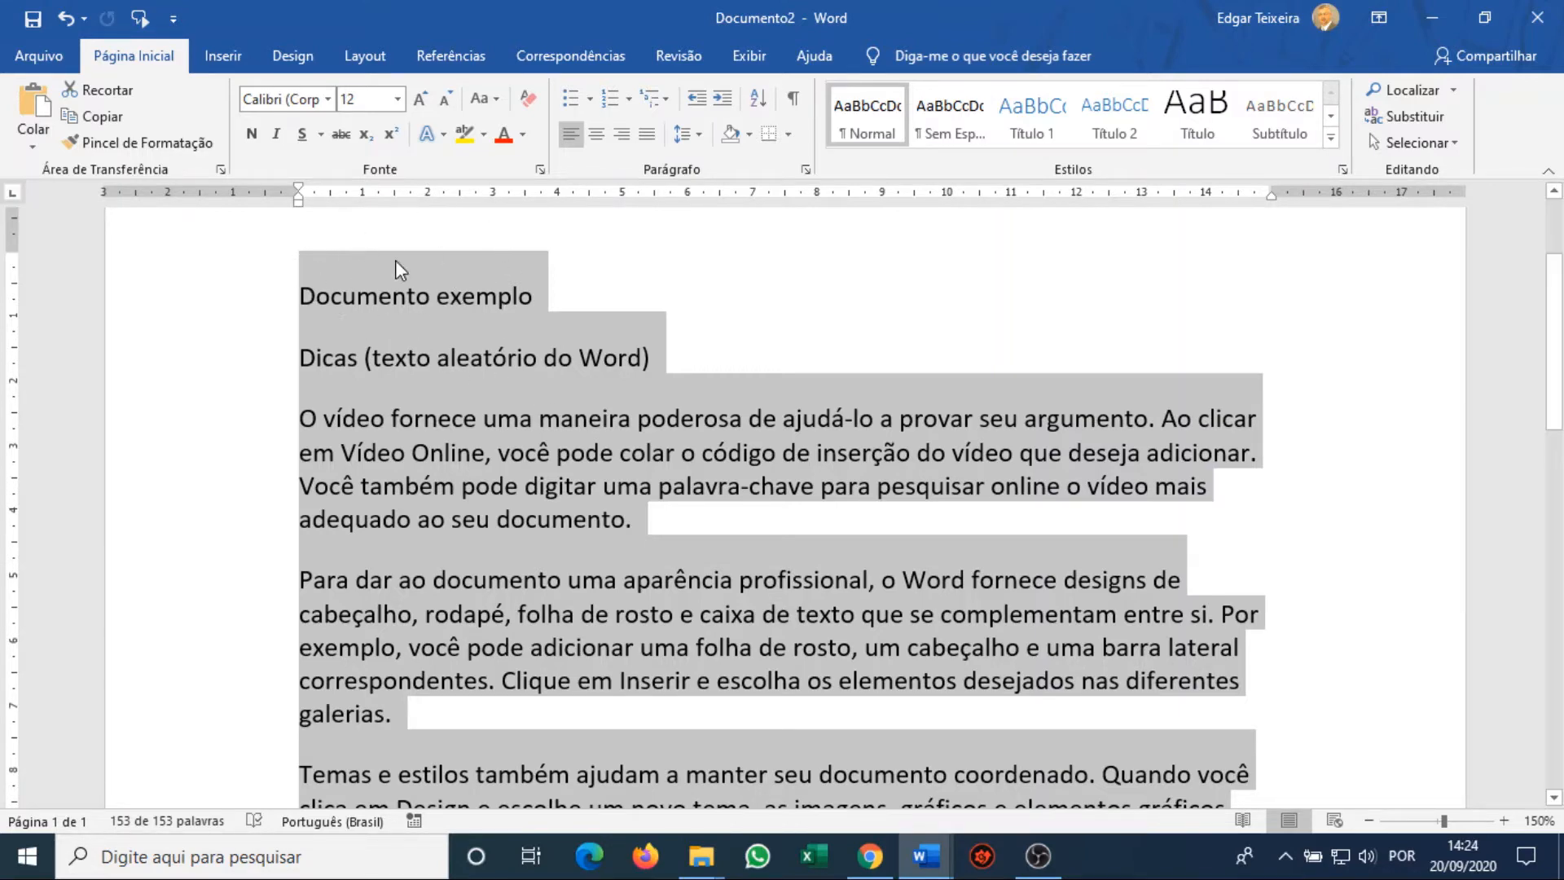
pyautogui.click(701, 137)
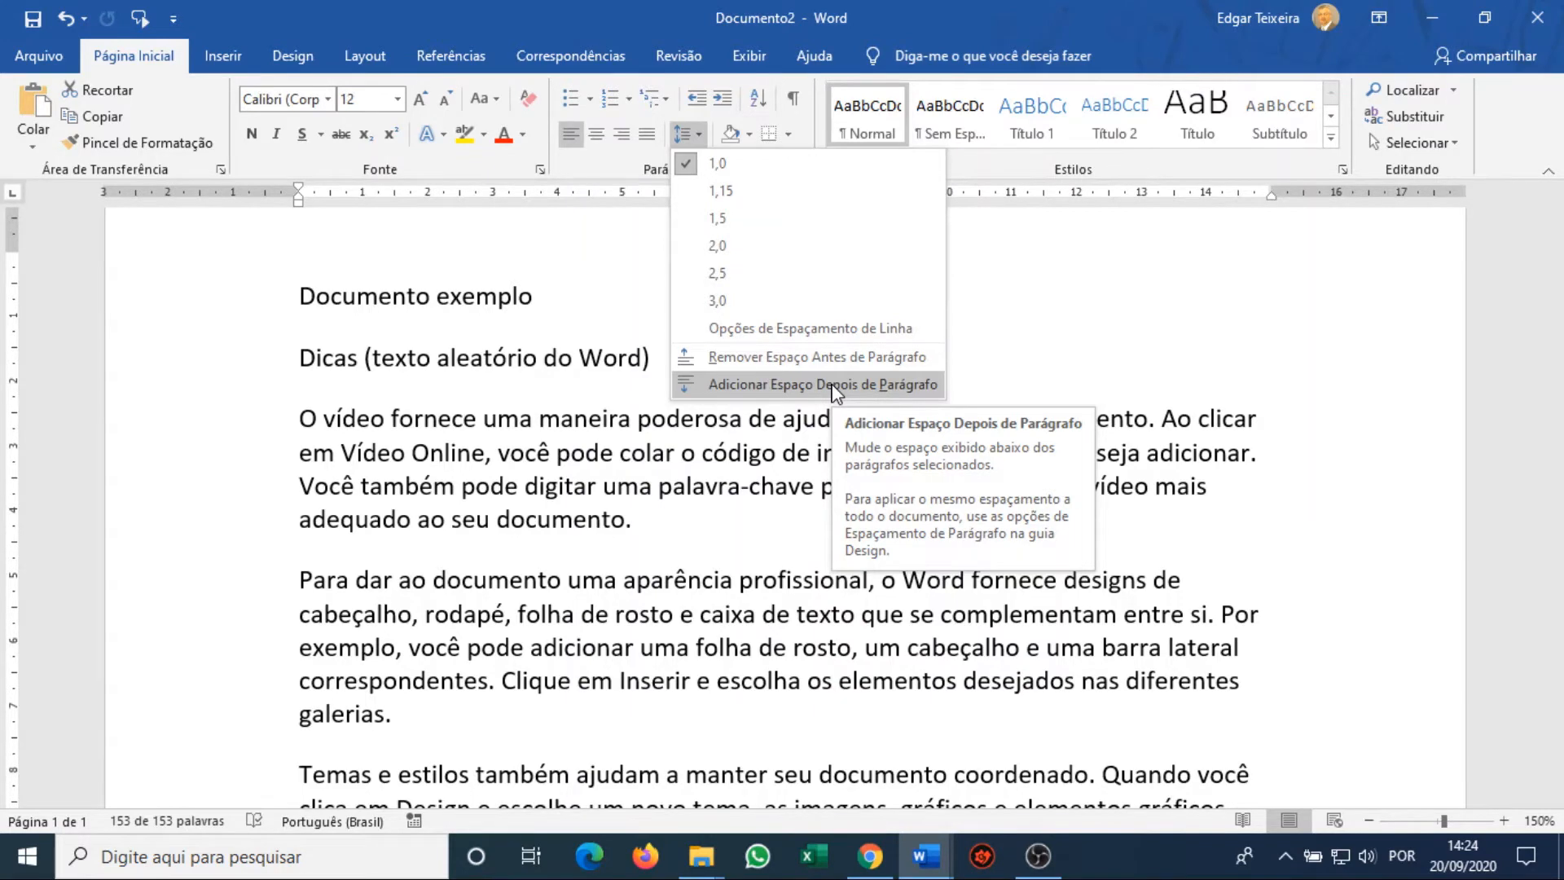
pyautogui.click(835, 384)
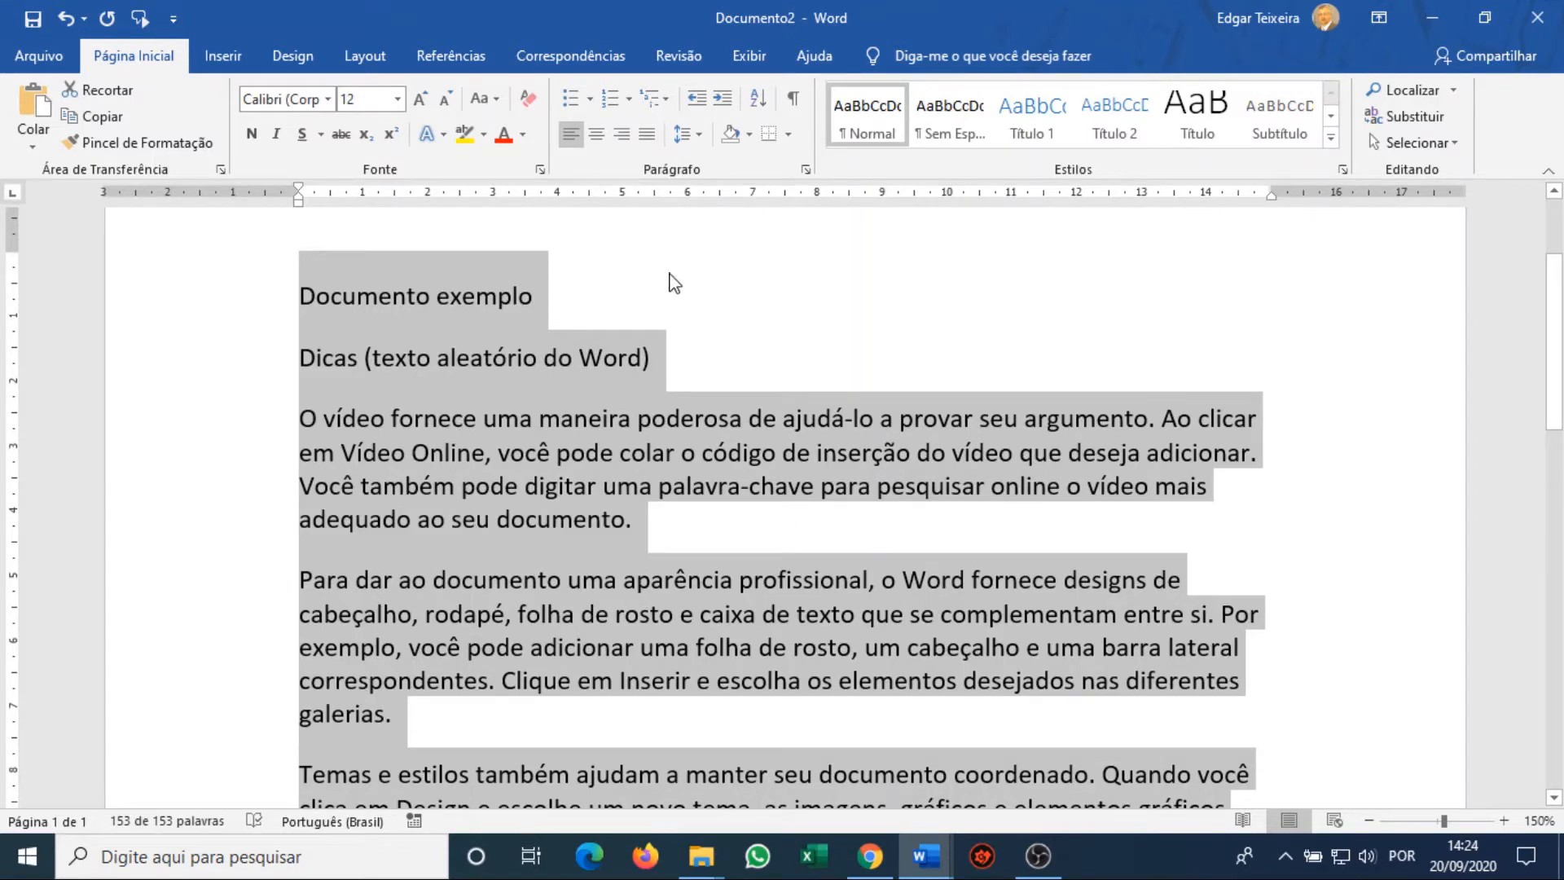
pyautogui.click(702, 135)
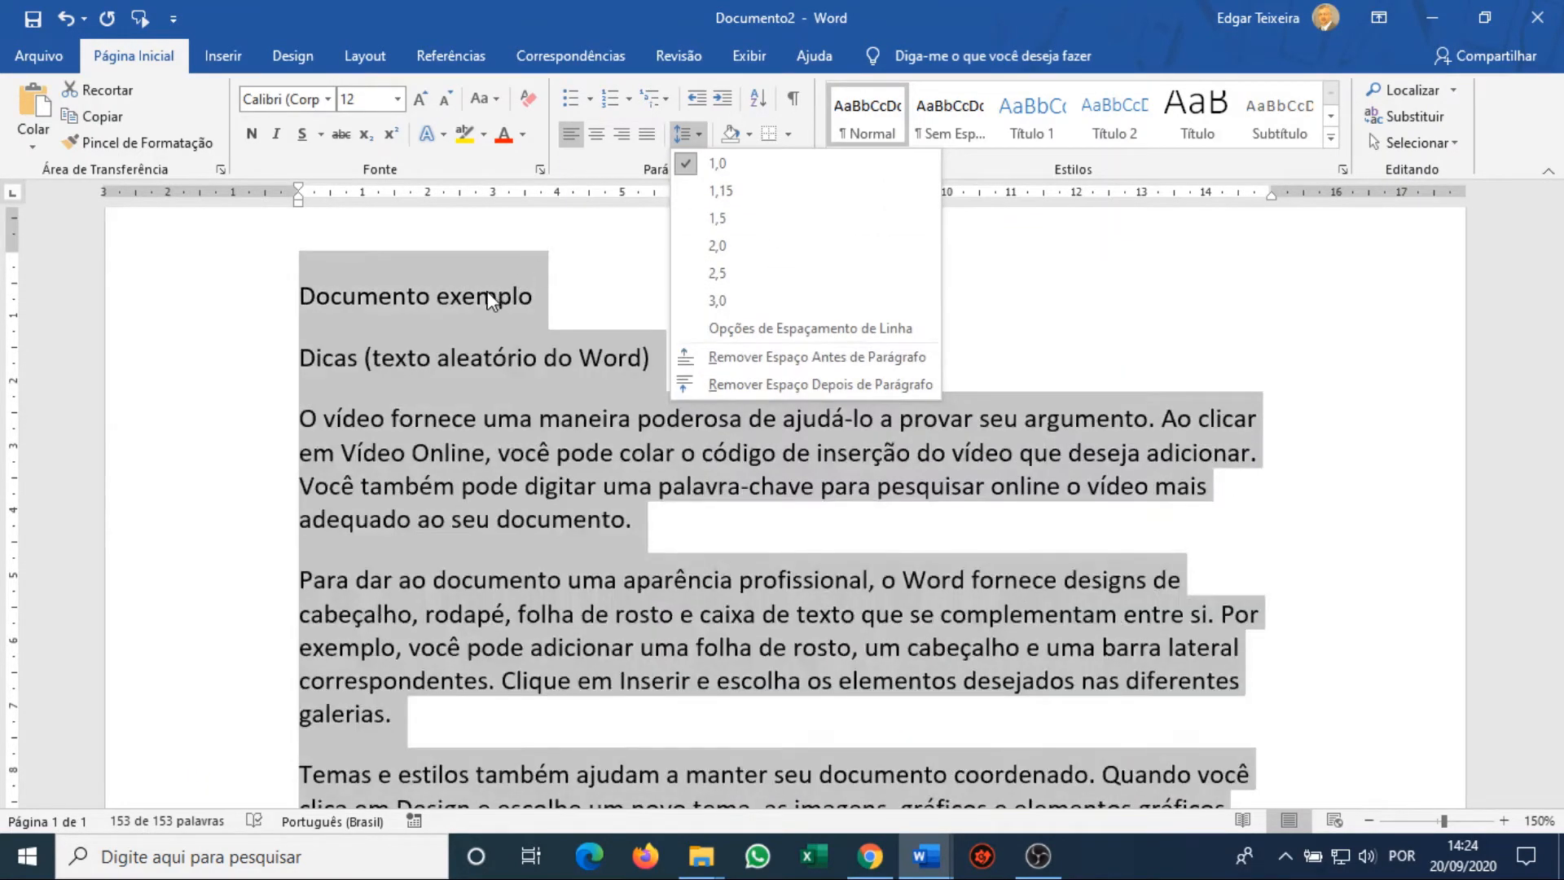
pyautogui.click(488, 293)
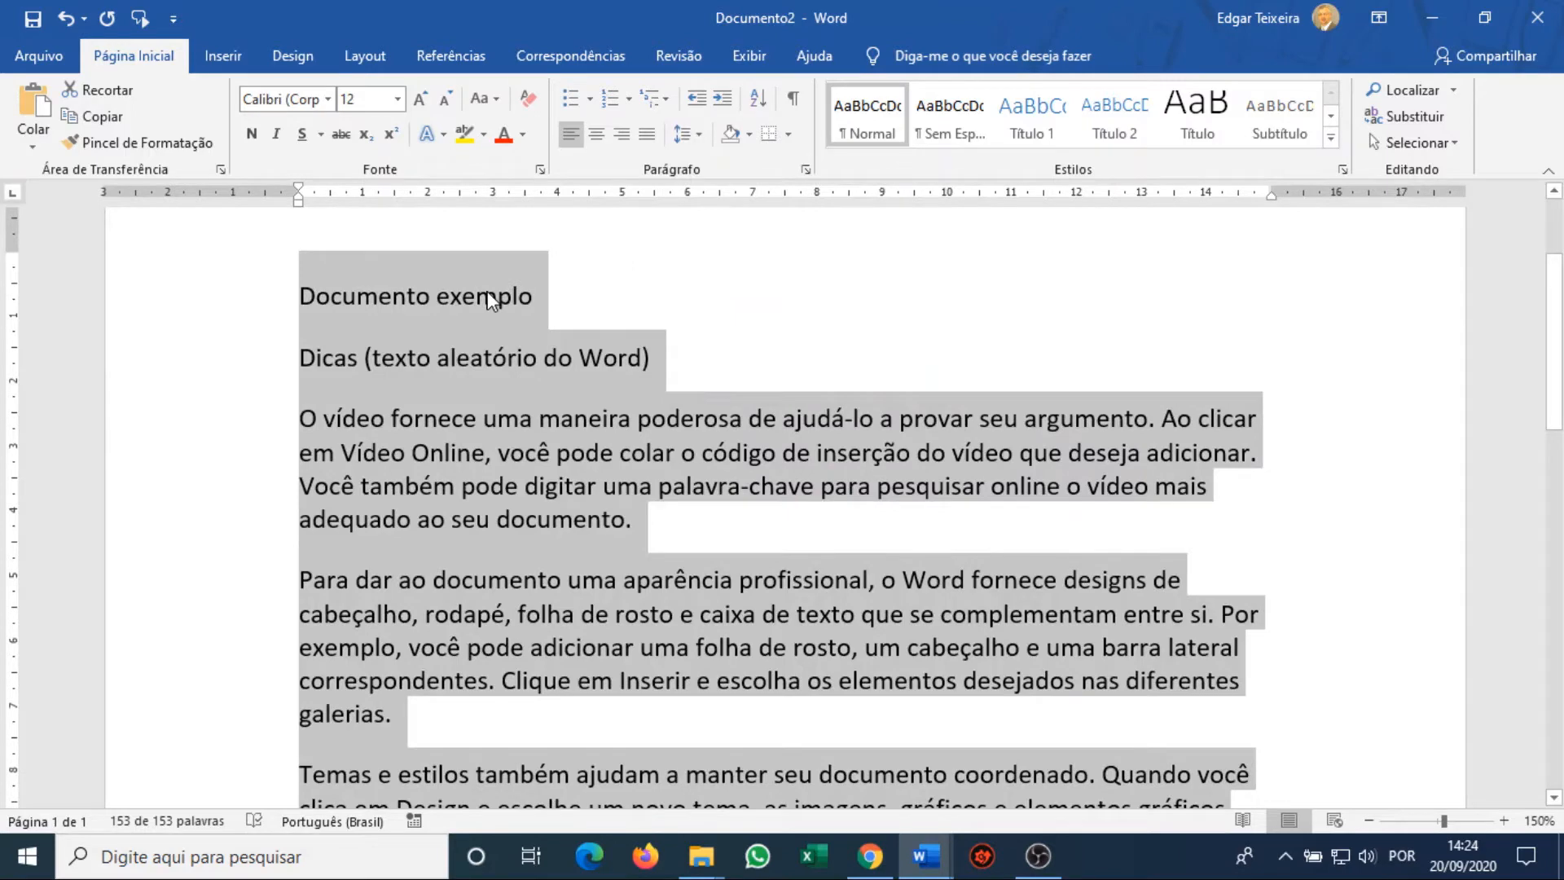
# Remove the added space before and after every paragraph in the document.
pyautogui.click(699, 140)
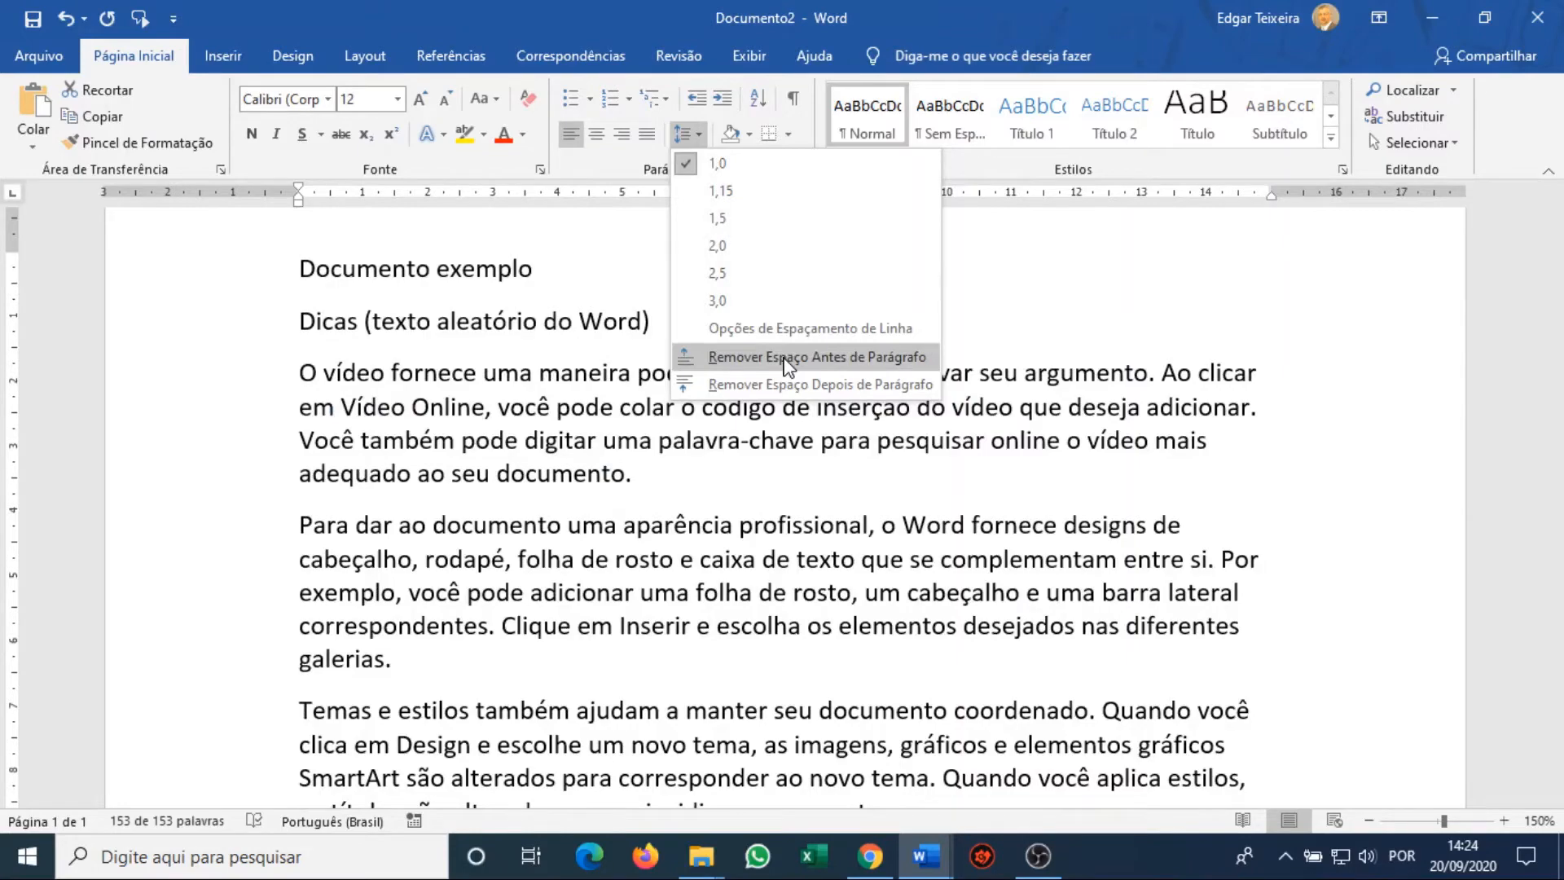
pyautogui.click(786, 359)
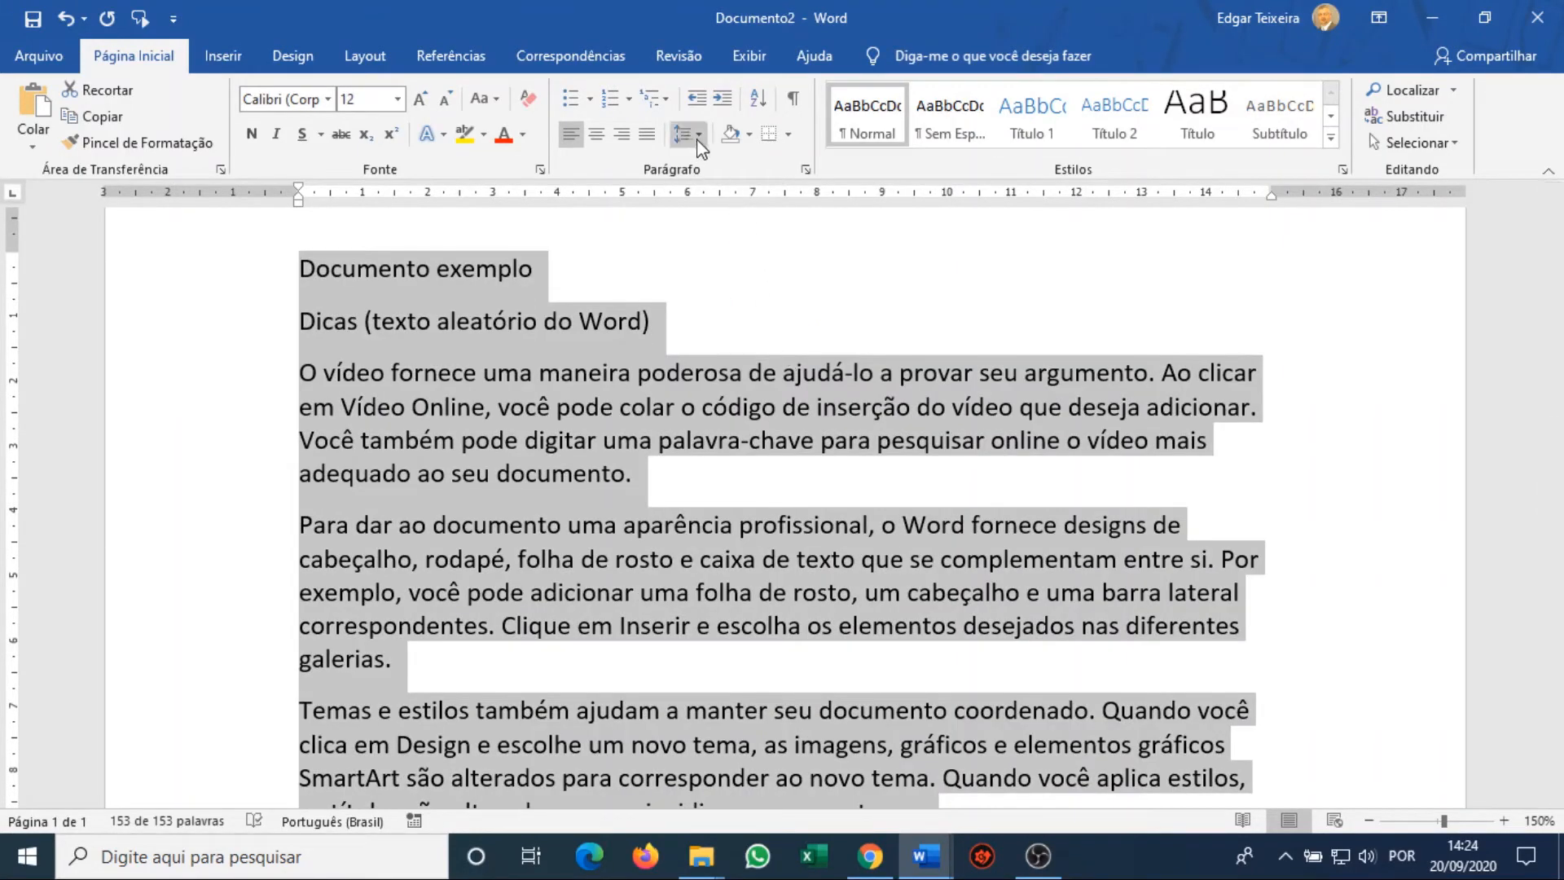
pyautogui.click(699, 140)
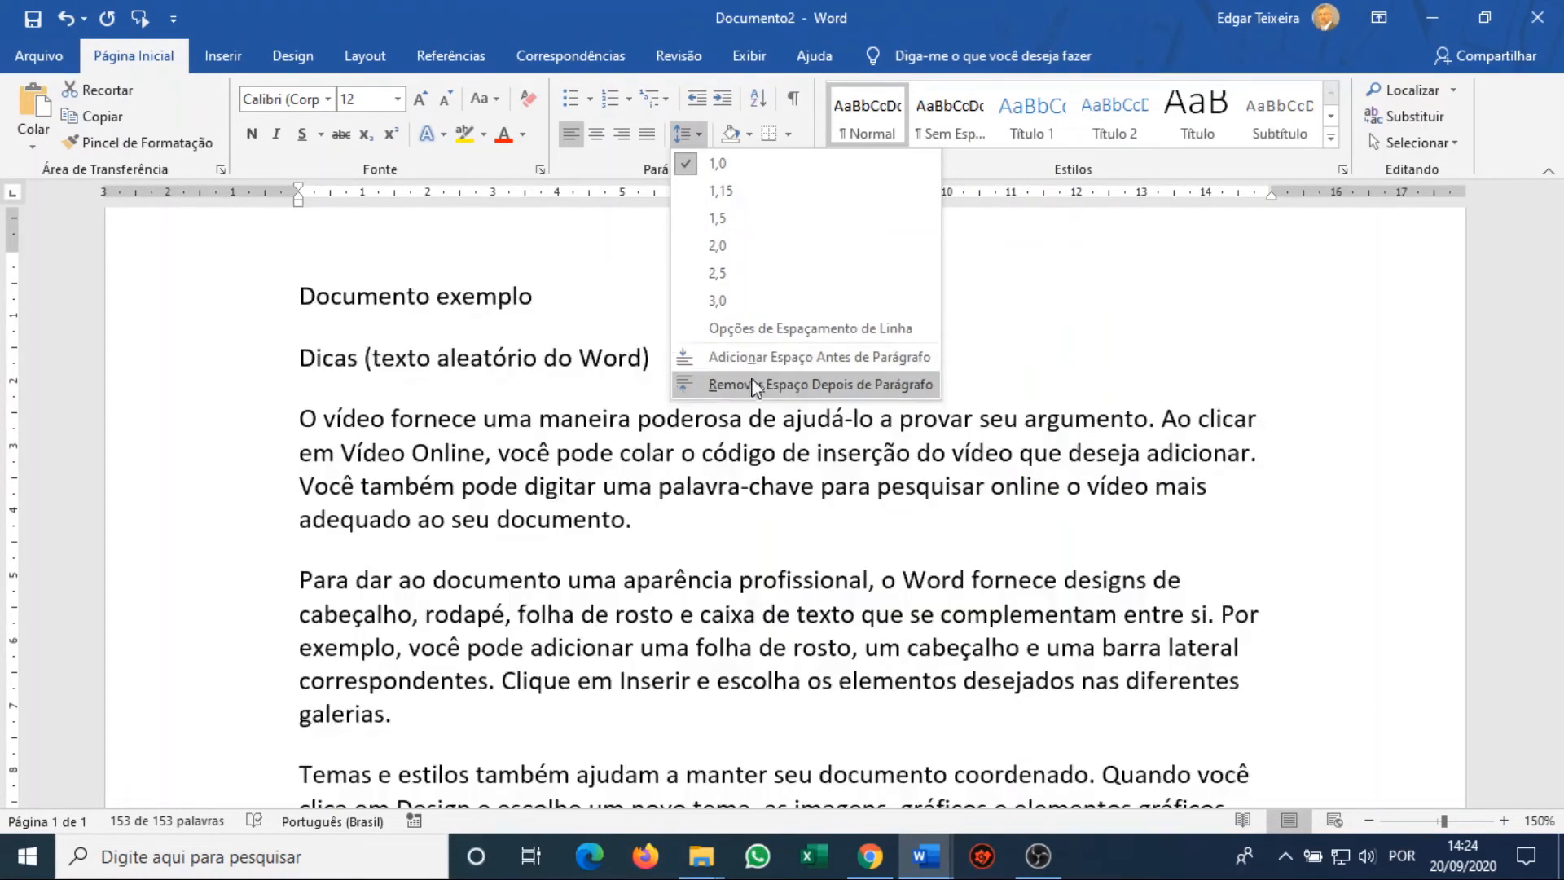
pyautogui.click(754, 384)
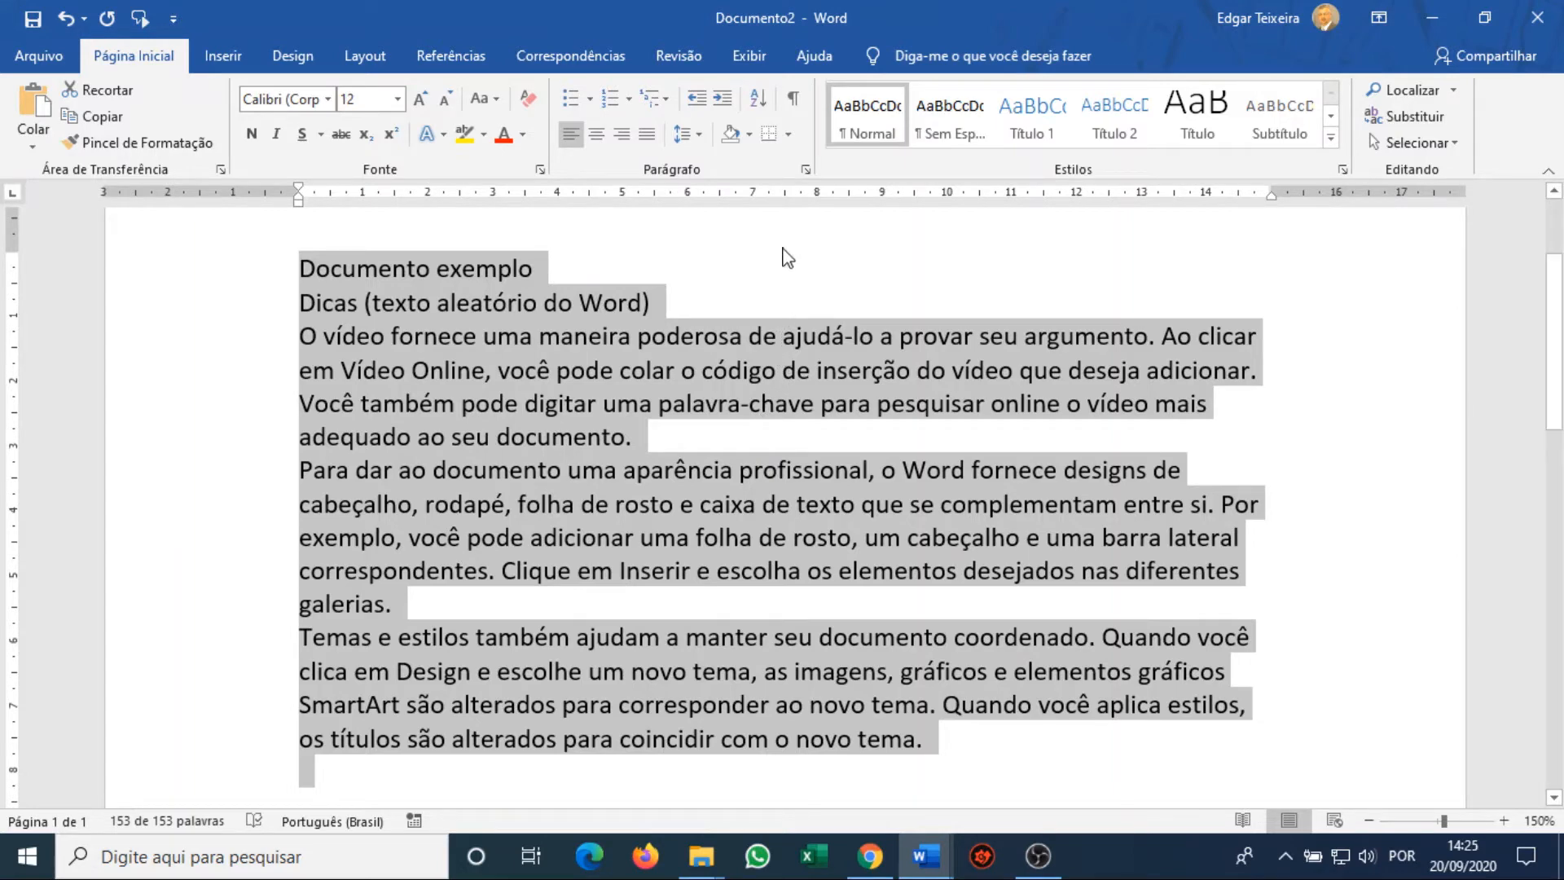
# Examine the indent and spacing settings in the line spacing options for the selected text, and close them without changes.
pyautogui.click(700, 136)
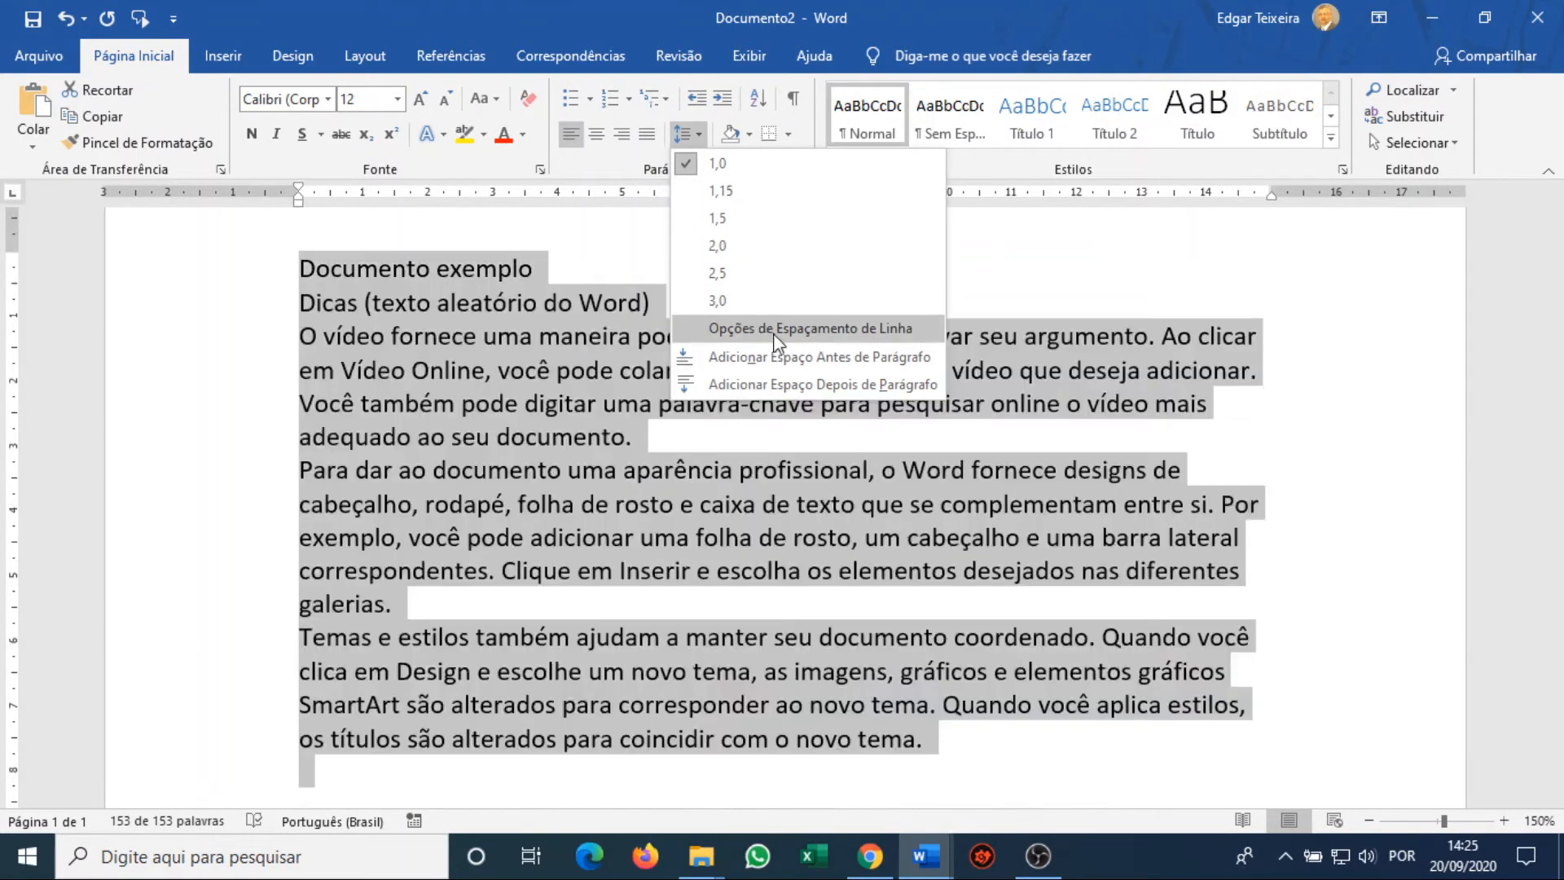
pyautogui.click(928, 330)
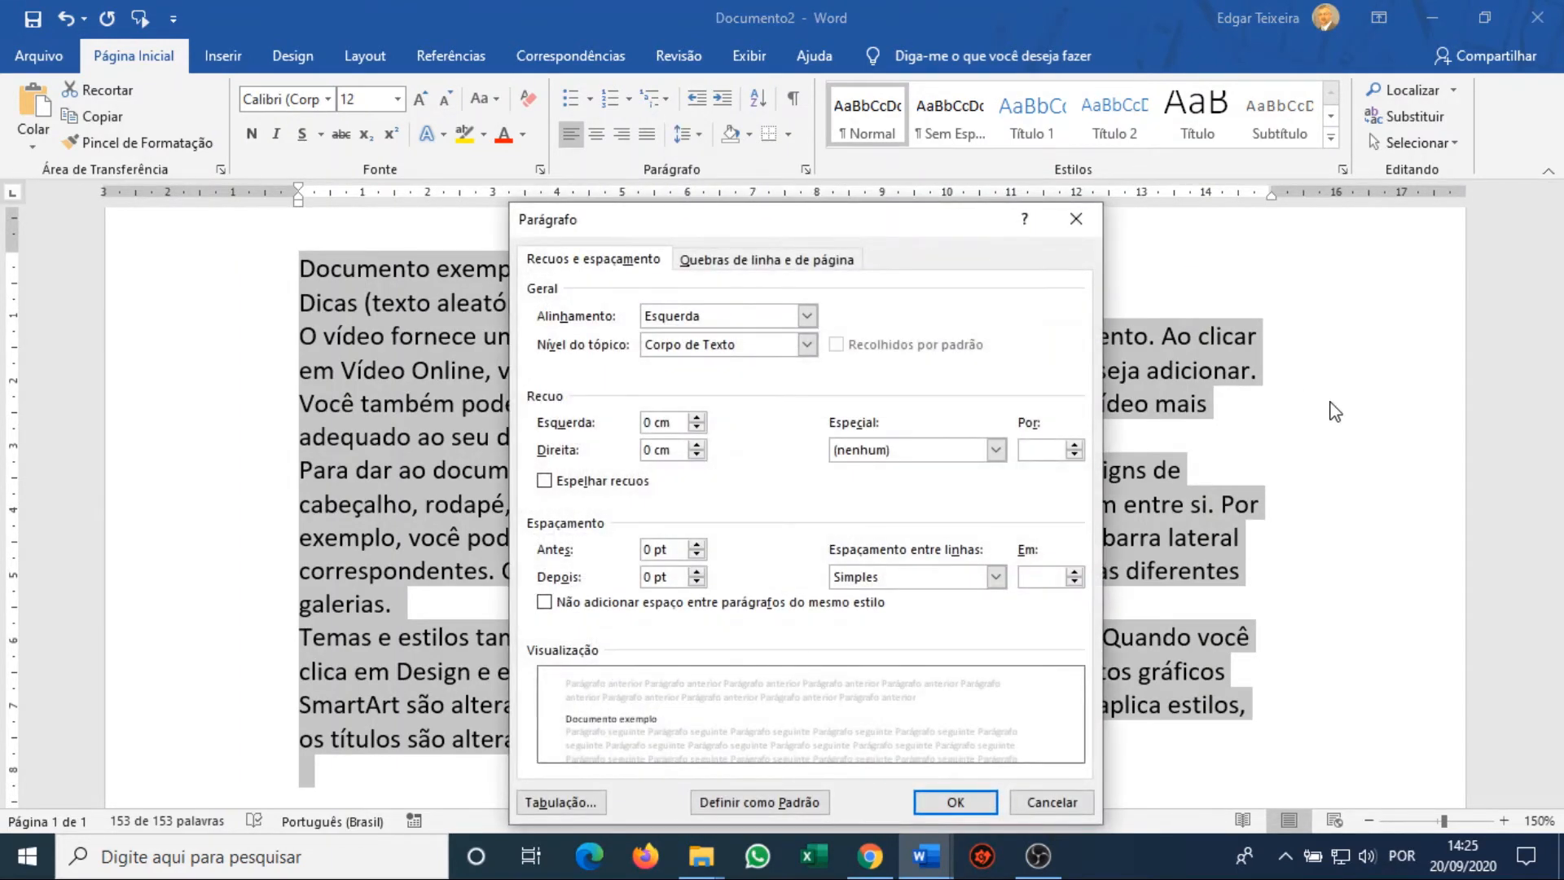
pyautogui.moveTo(945, 228); pyautogui.dragTo(957, 137)
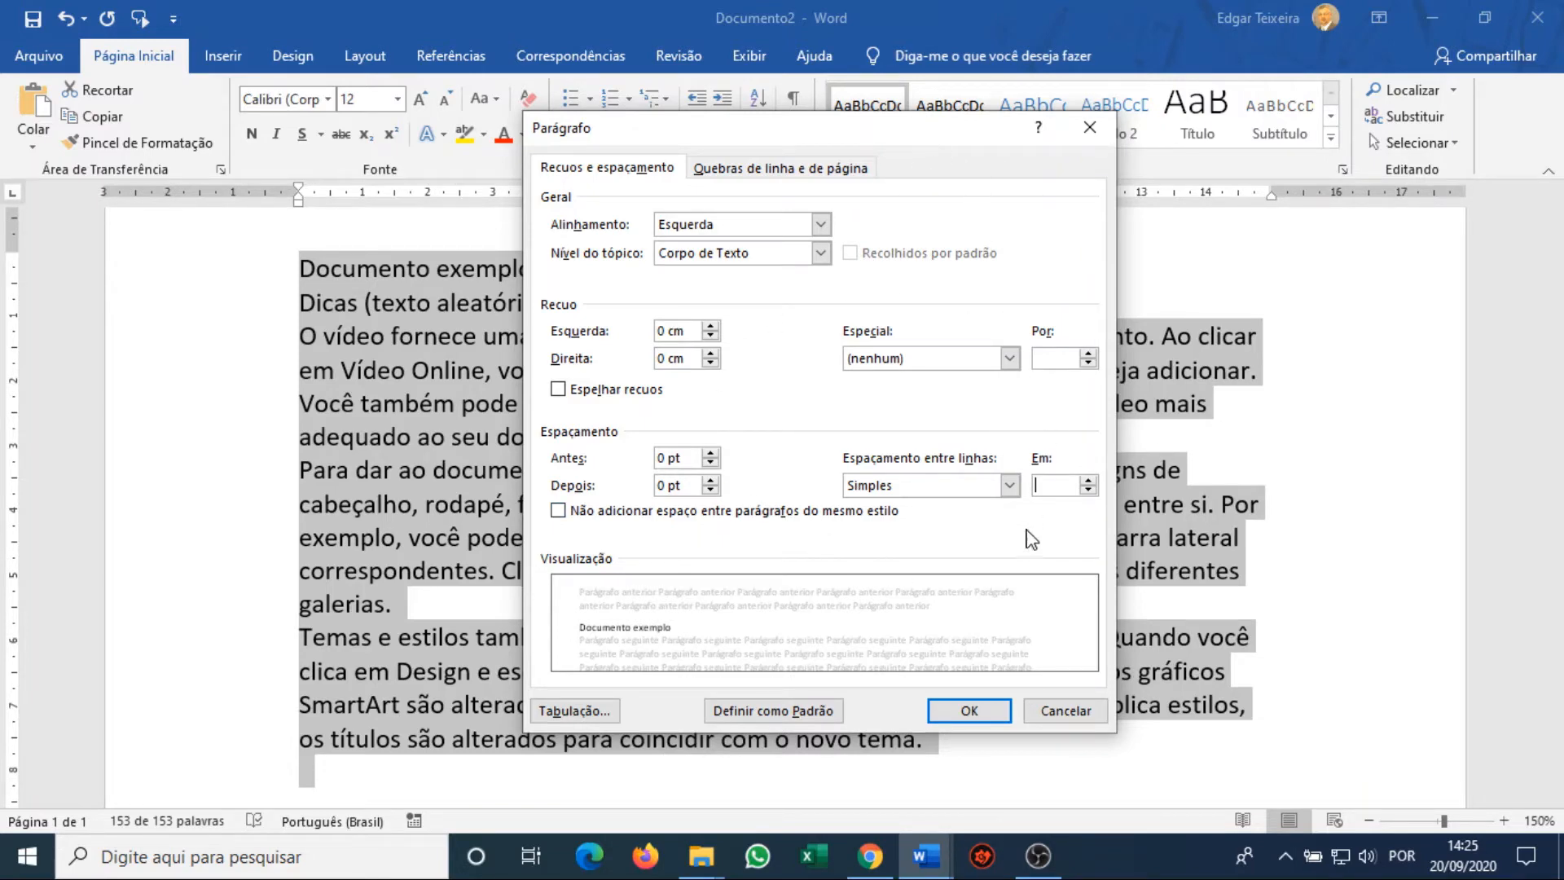
pyautogui.click(1065, 710)
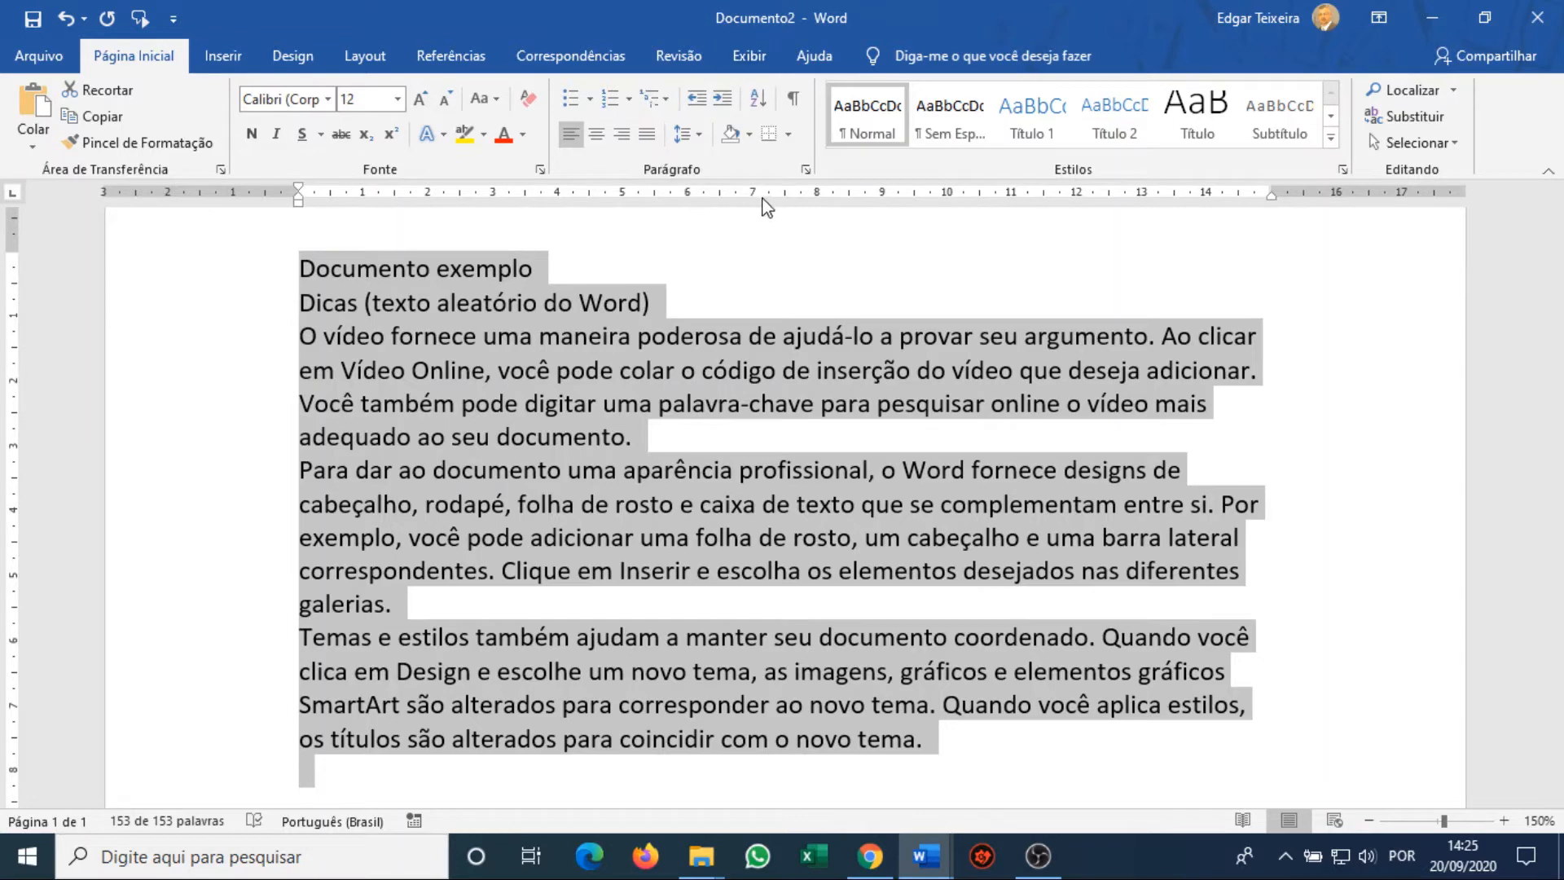
# Deselect the text, view the Paragraph settings for the current paragraph, and dismiss them without changes.
pyautogui.press('End')
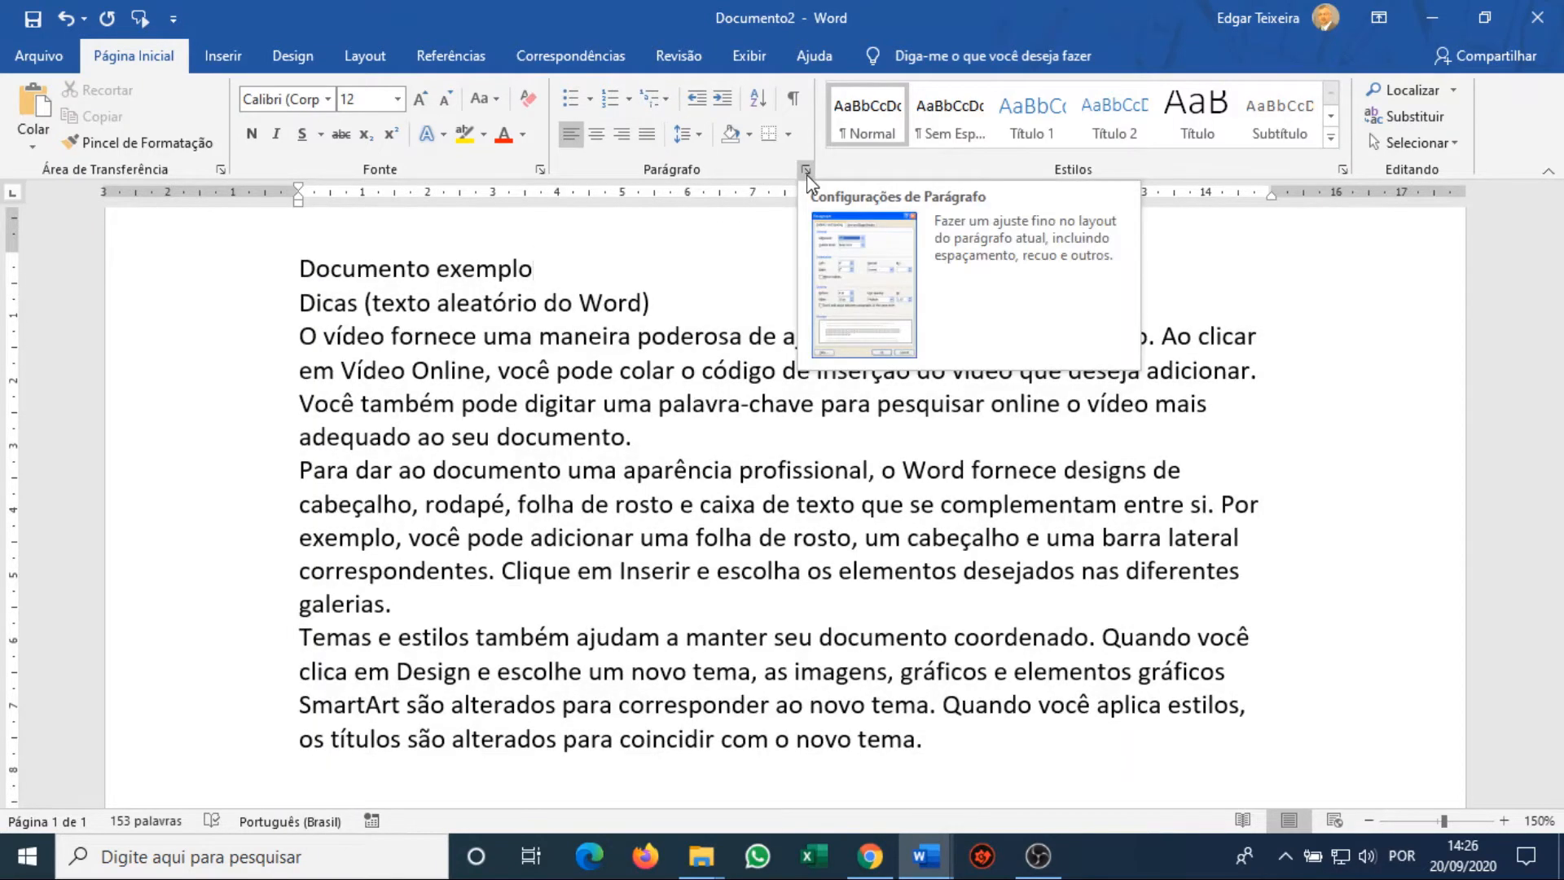
pyautogui.click(806, 170)
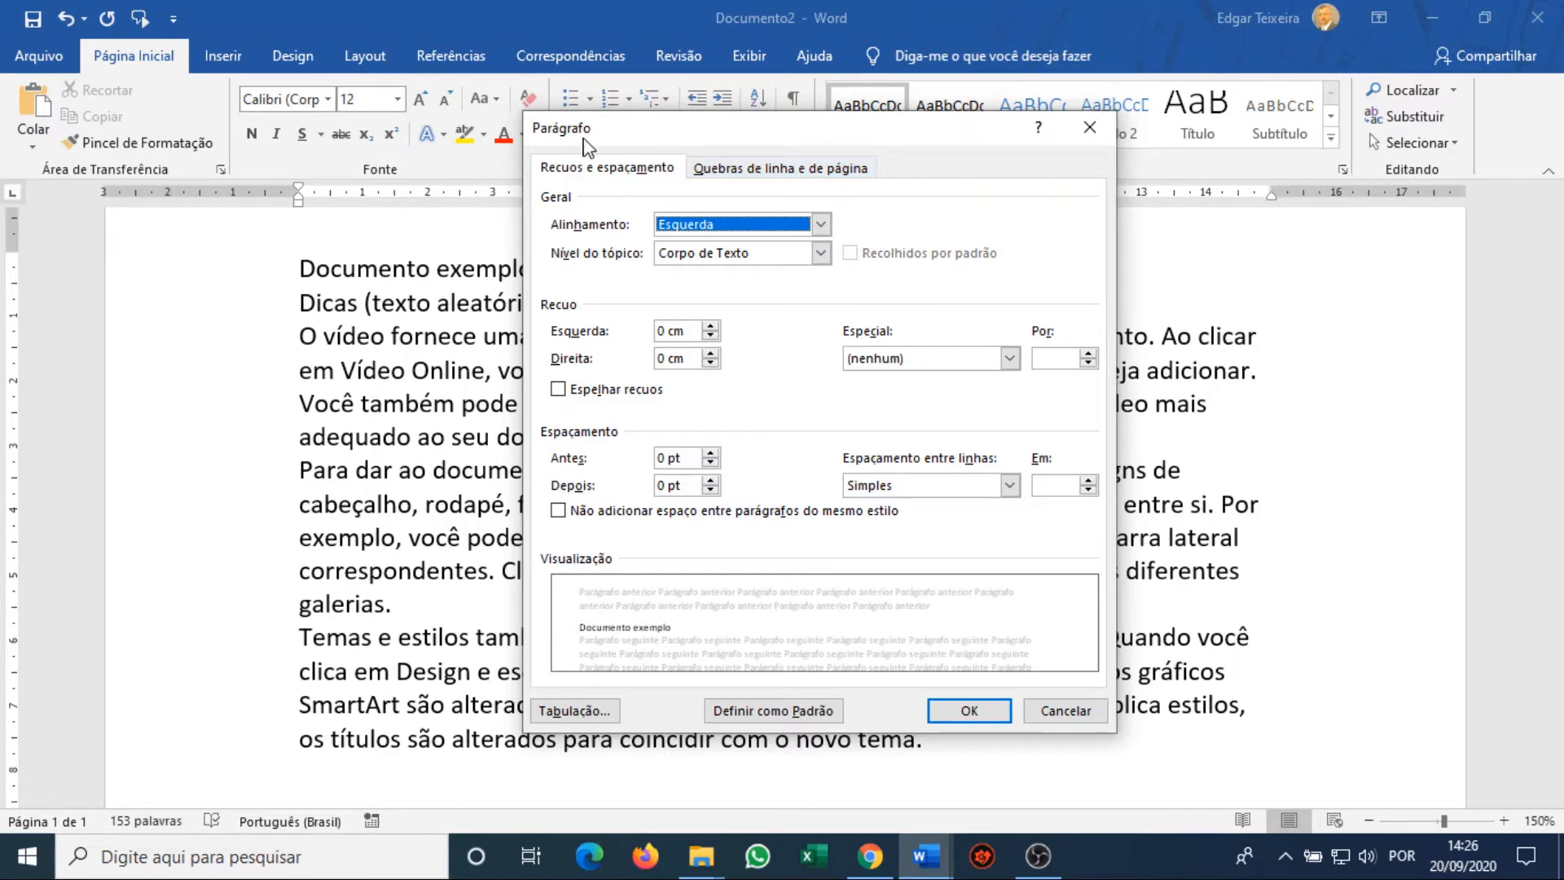
pyautogui.click(1089, 712)
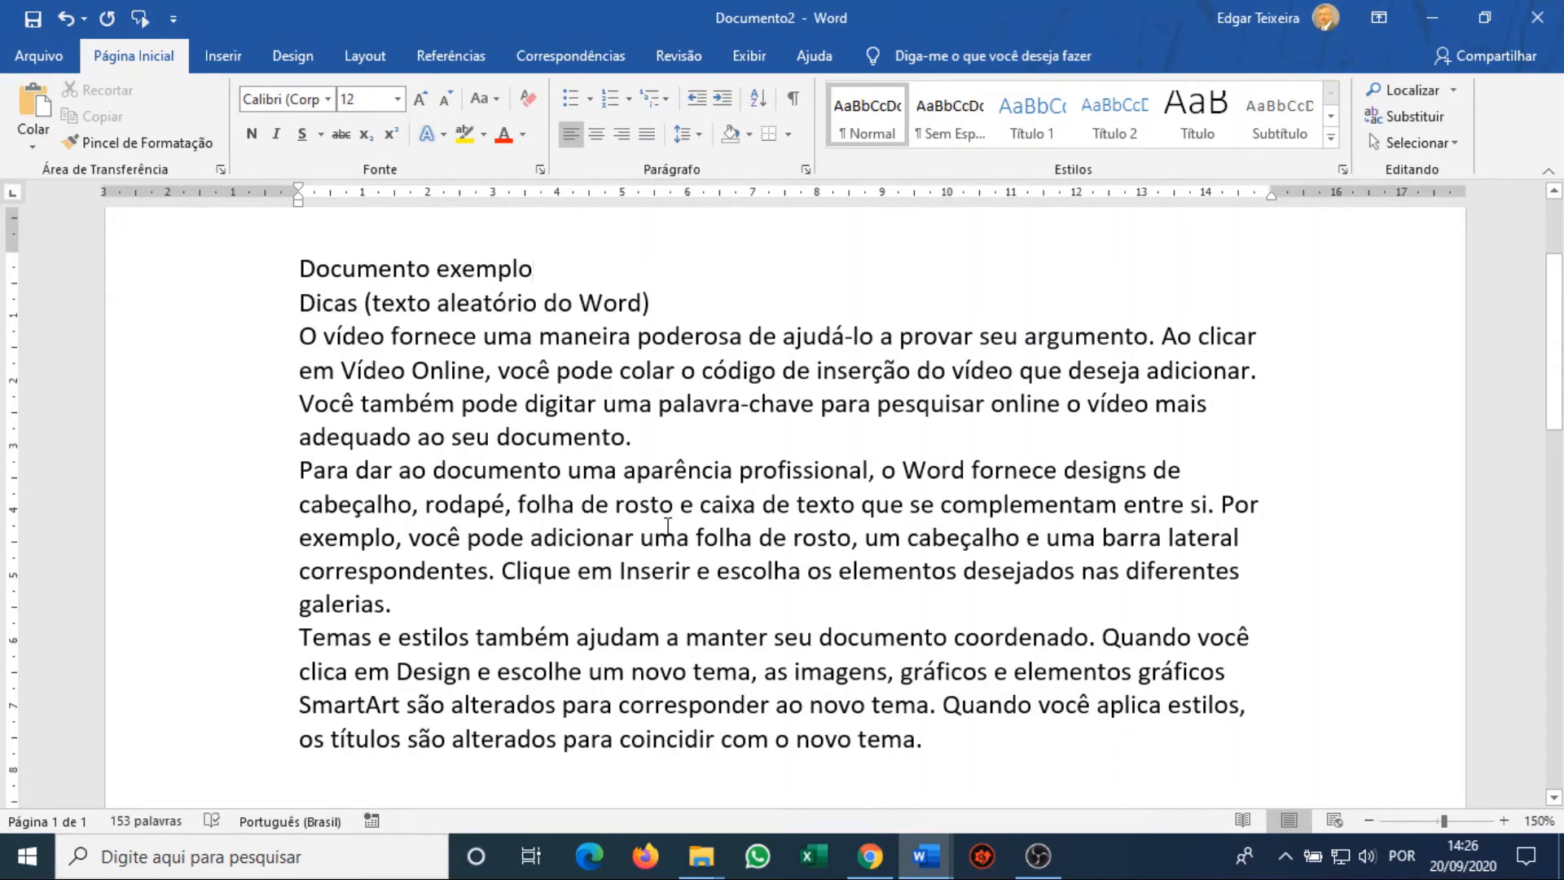
# Select the whole document, view its Paragraph settings, and dismiss them without changes.
pyautogui.hotkey('ctrl', 't')
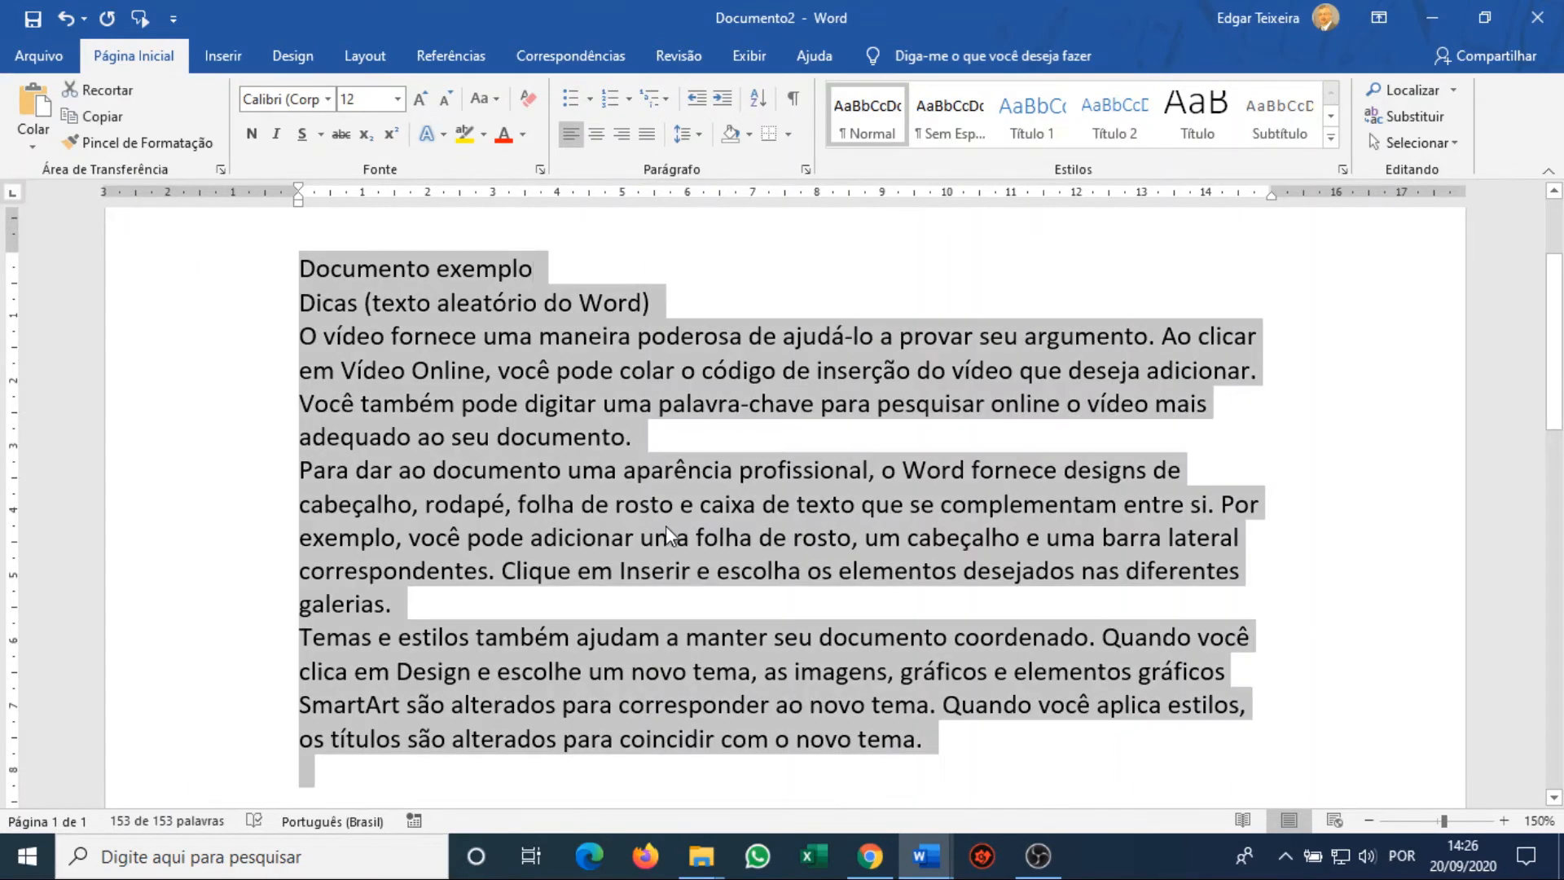
pyautogui.rightClick(577, 342)
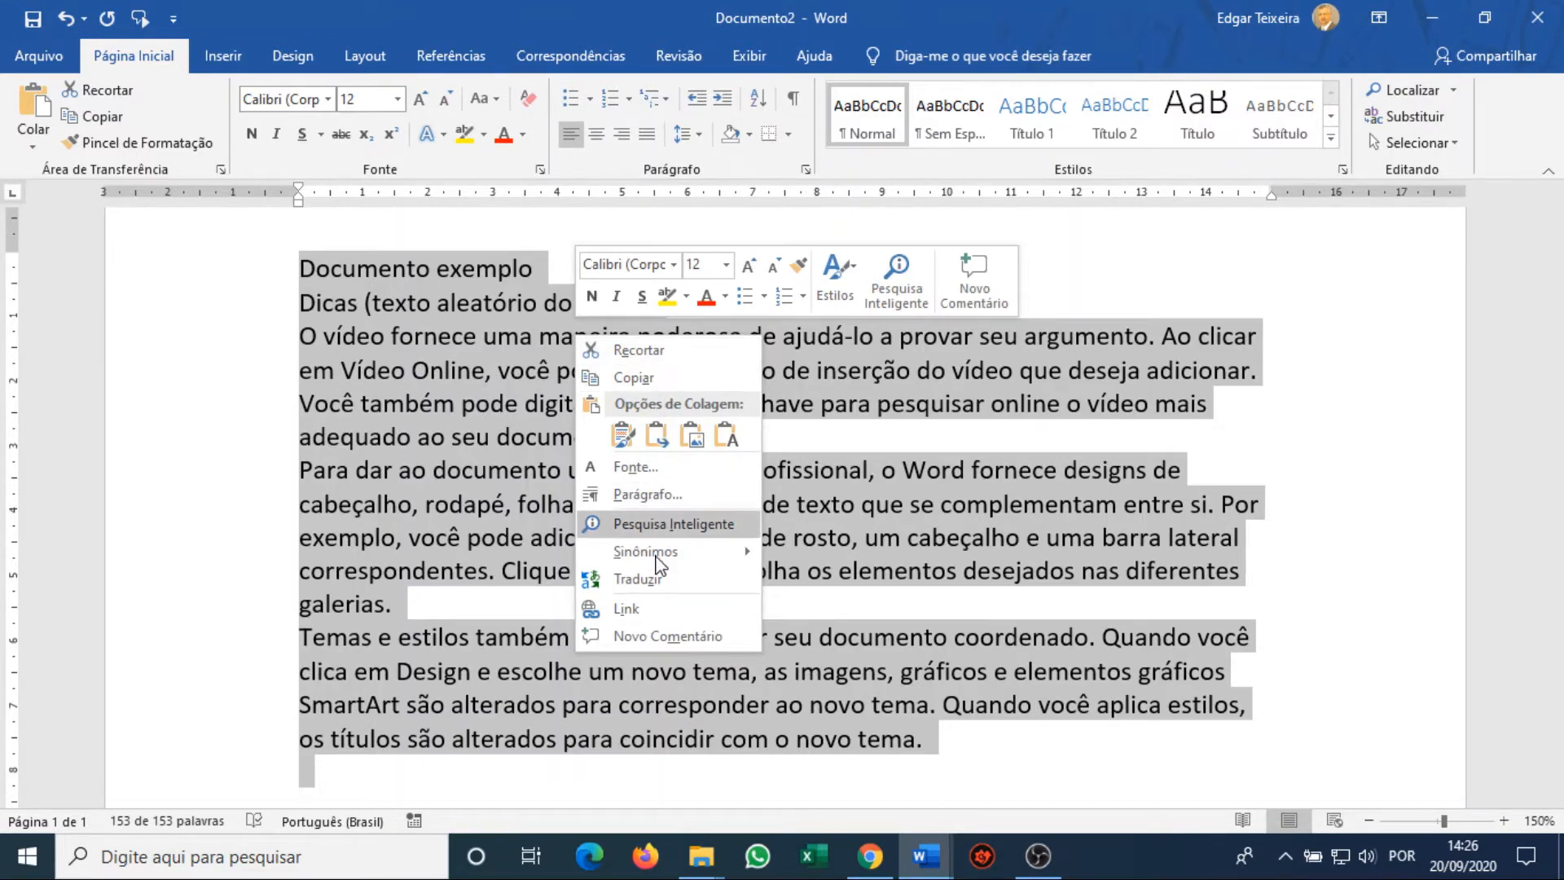
pyautogui.click(699, 499)
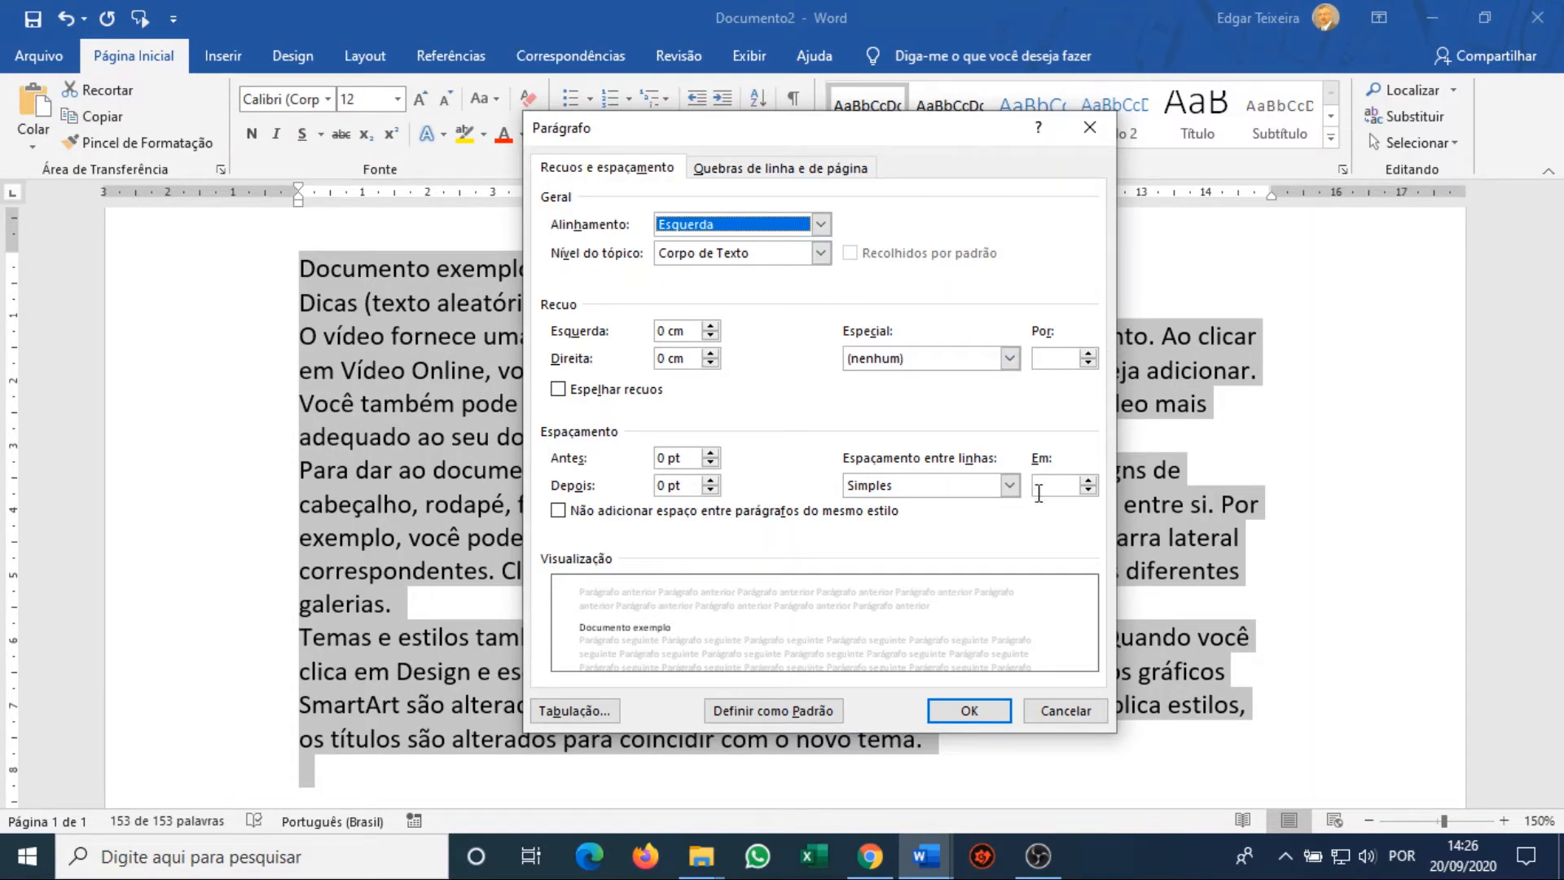
pyautogui.click(1072, 725)
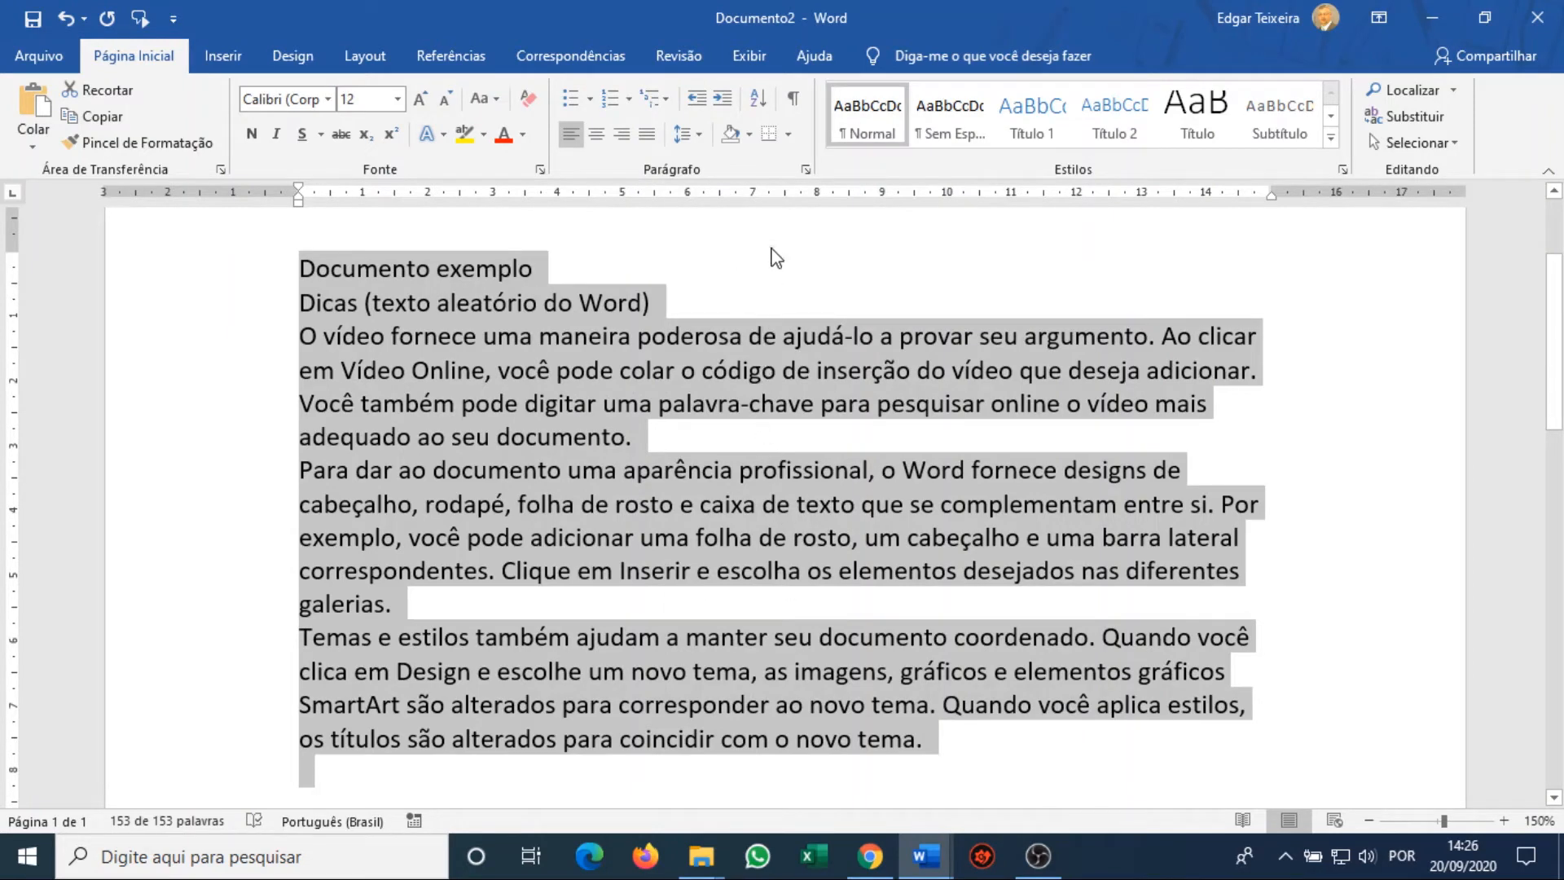
# Set the alignment to Justificada in the Paragraph settings for the whole selected document.
pyautogui.click(805, 170)
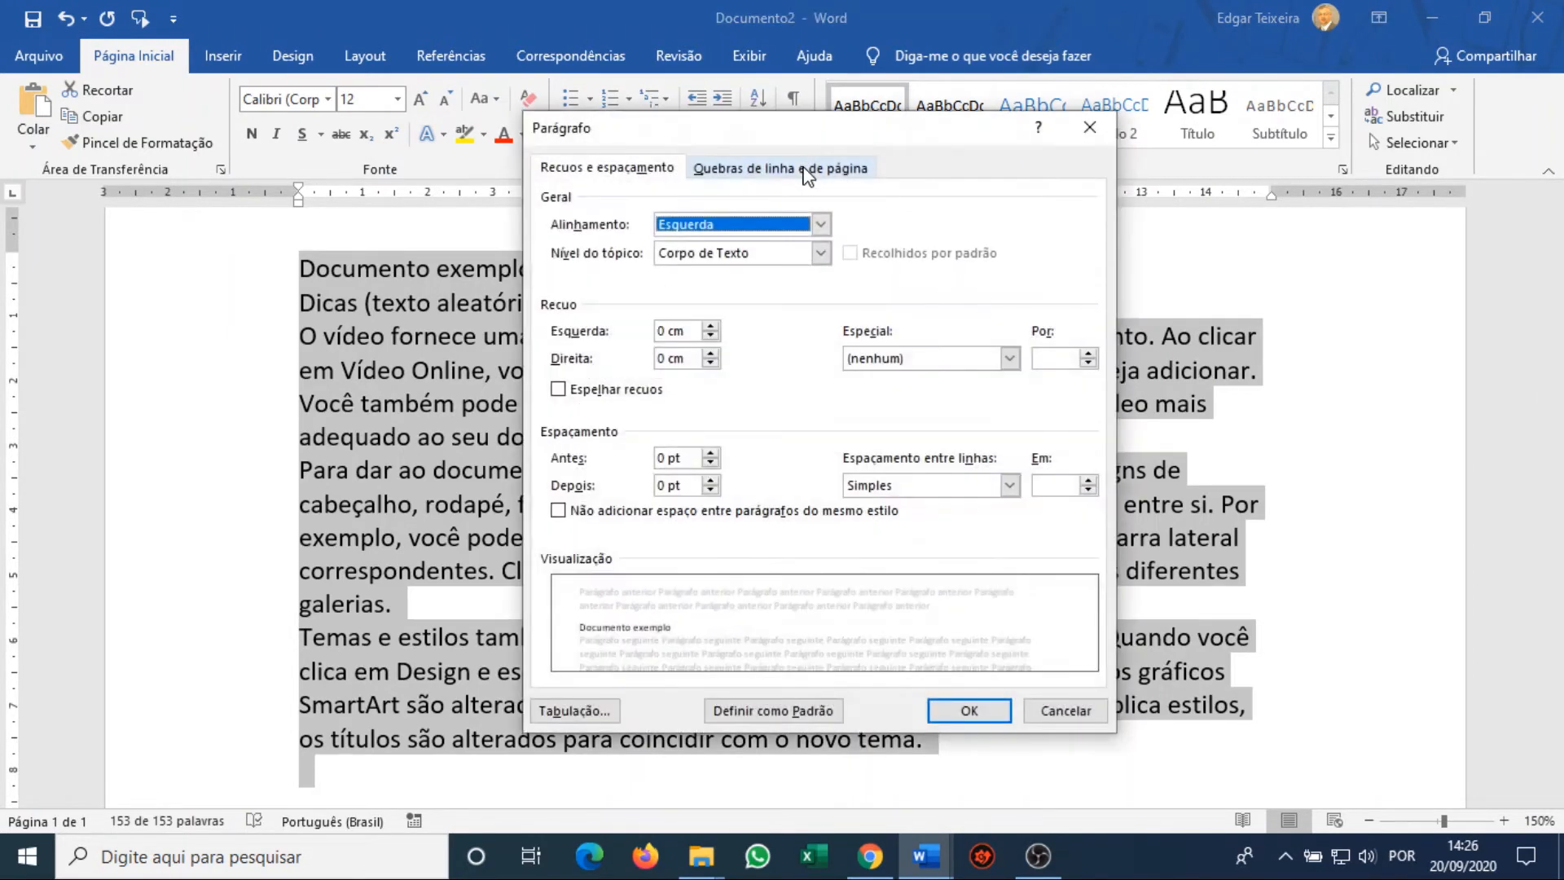
pyautogui.moveTo(806, 134); pyautogui.dragTo(682, 467)
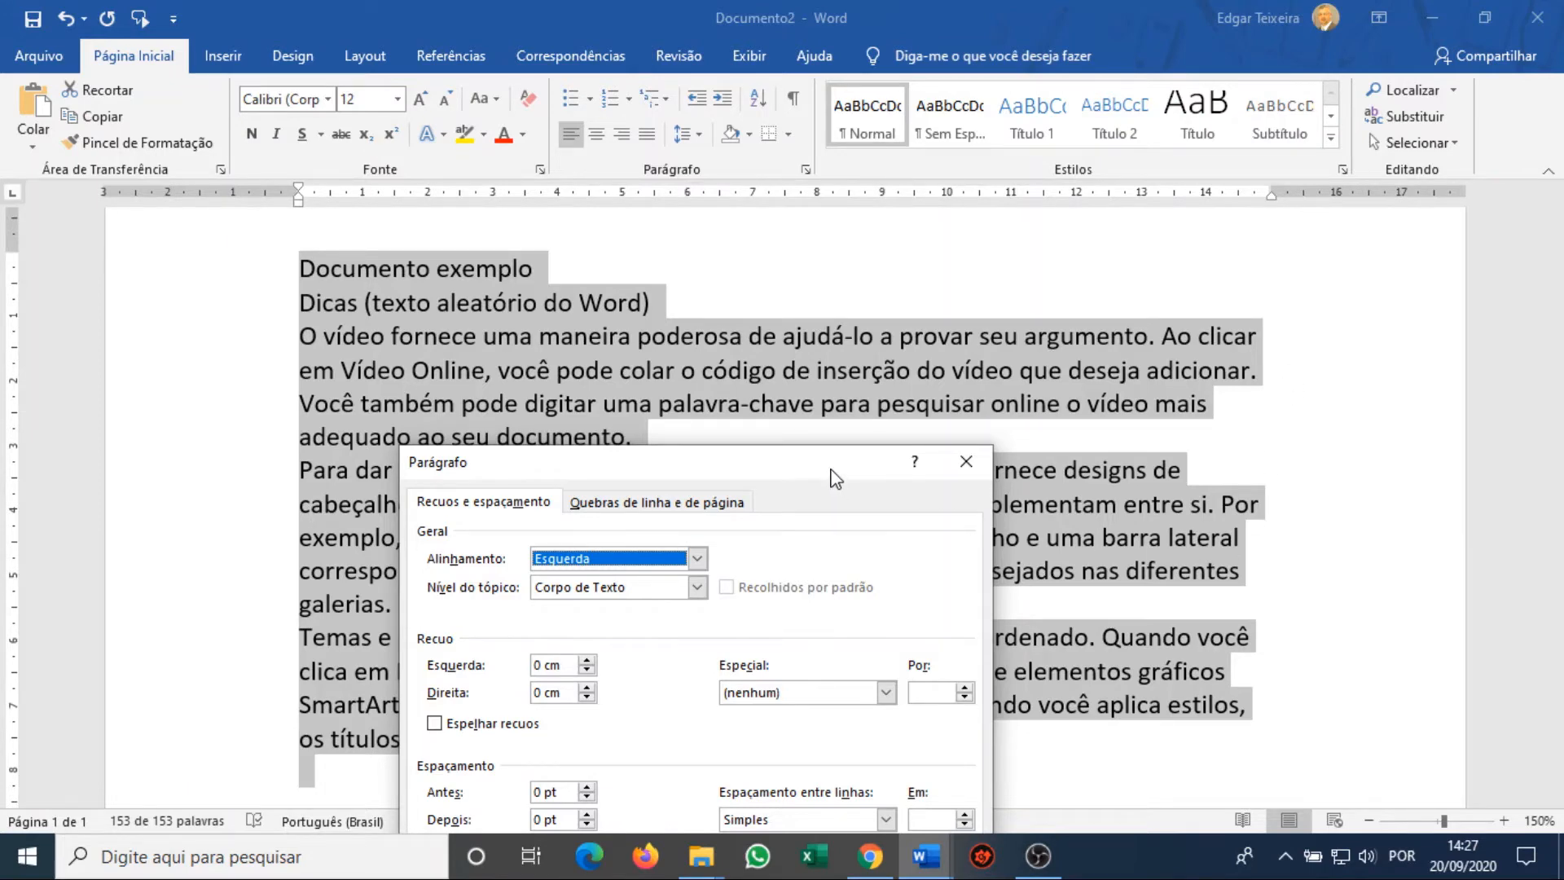
pyautogui.moveTo(707, 467); pyautogui.dragTo(783, 168)
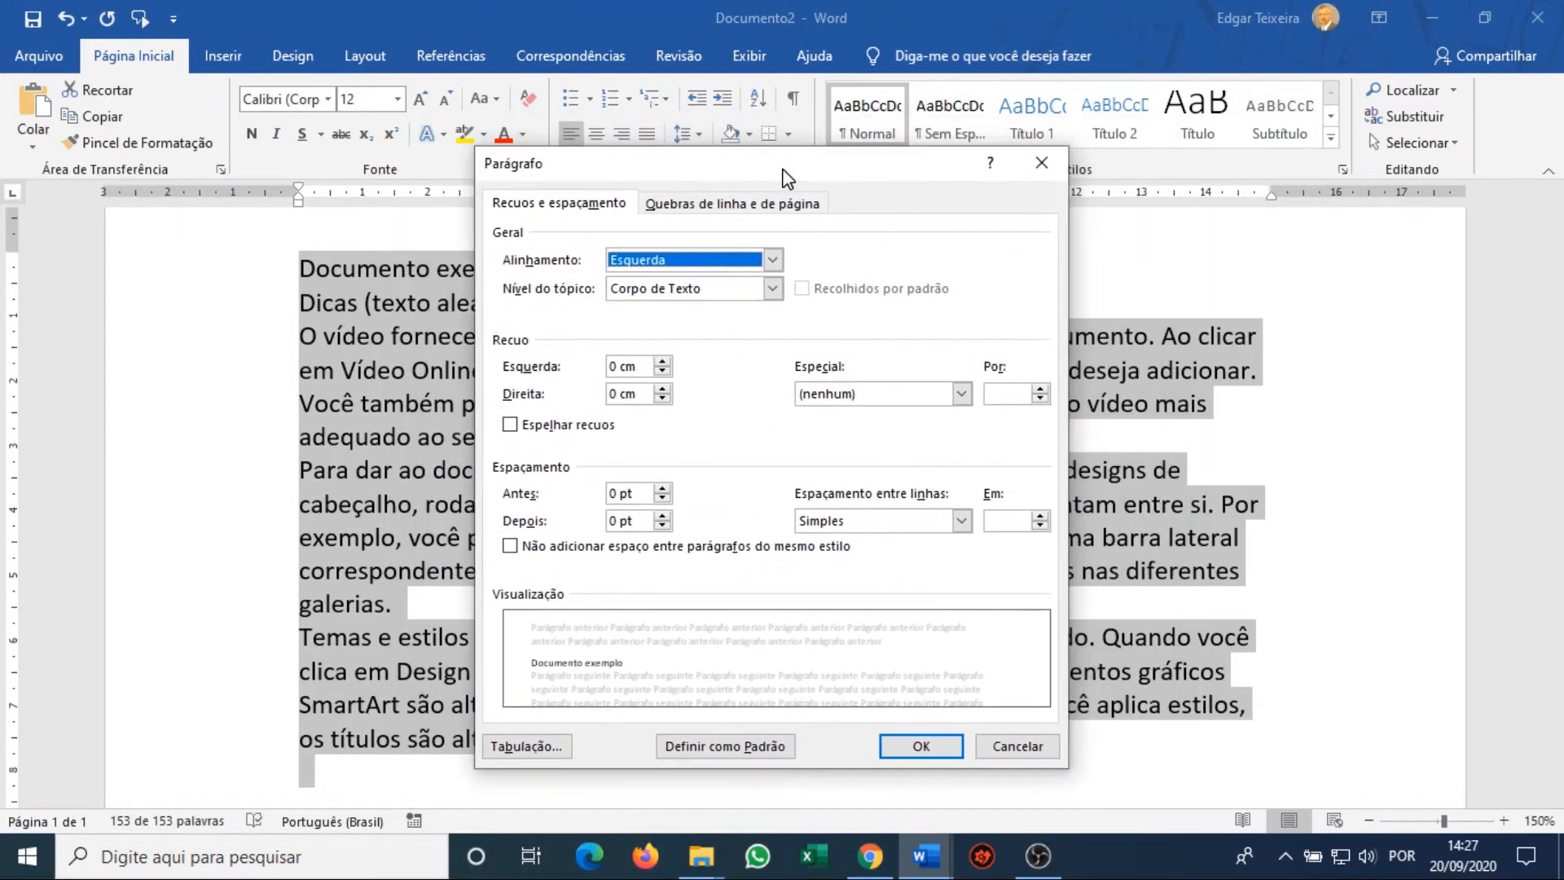
pyautogui.click(771, 260)
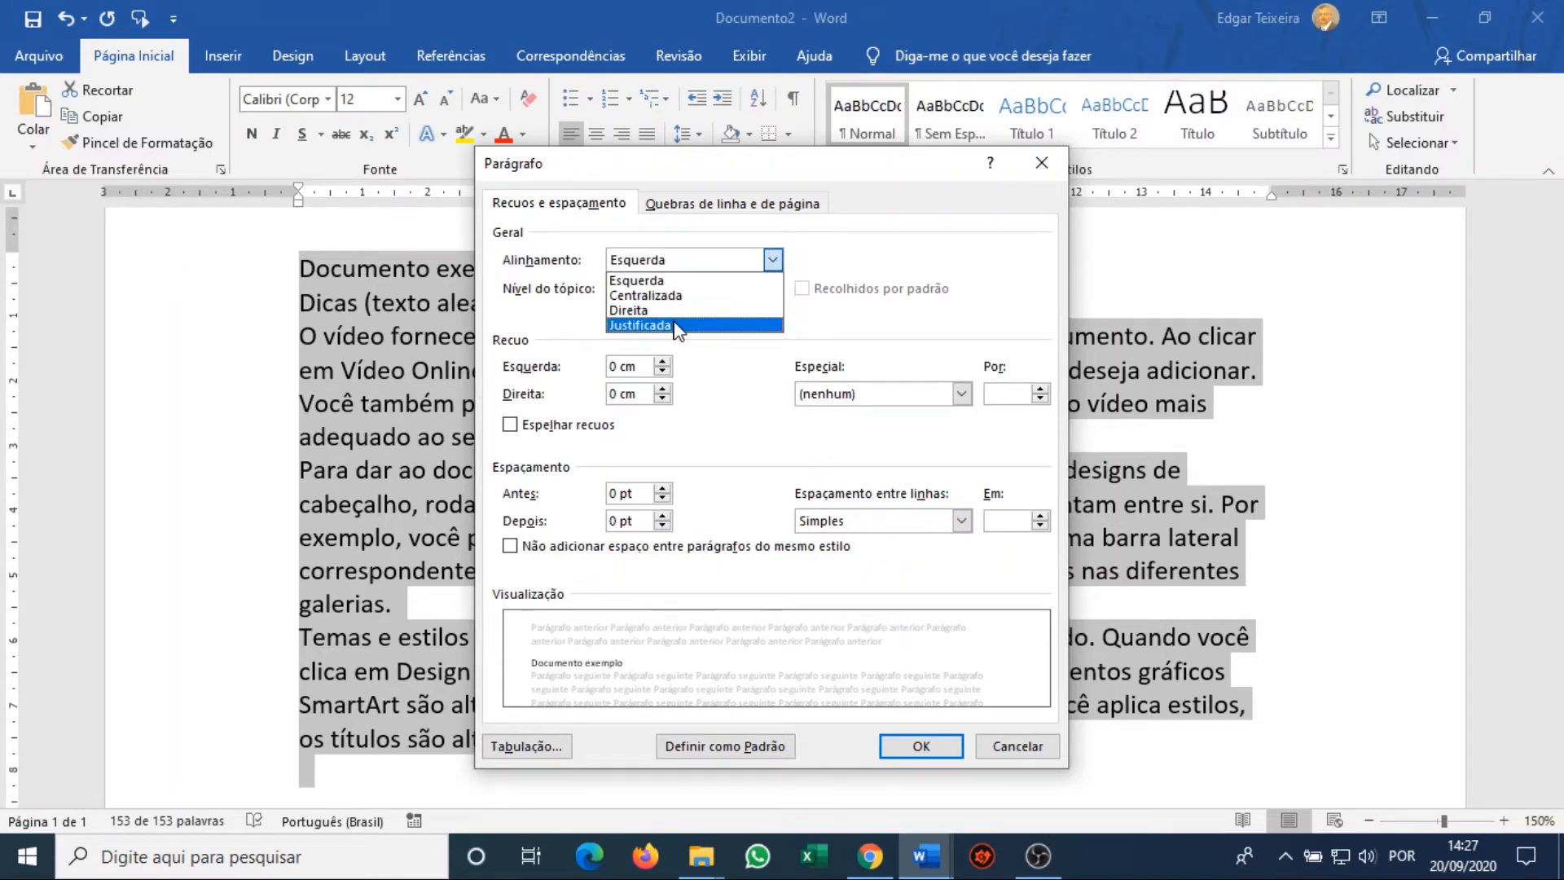
pyautogui.click(674, 325)
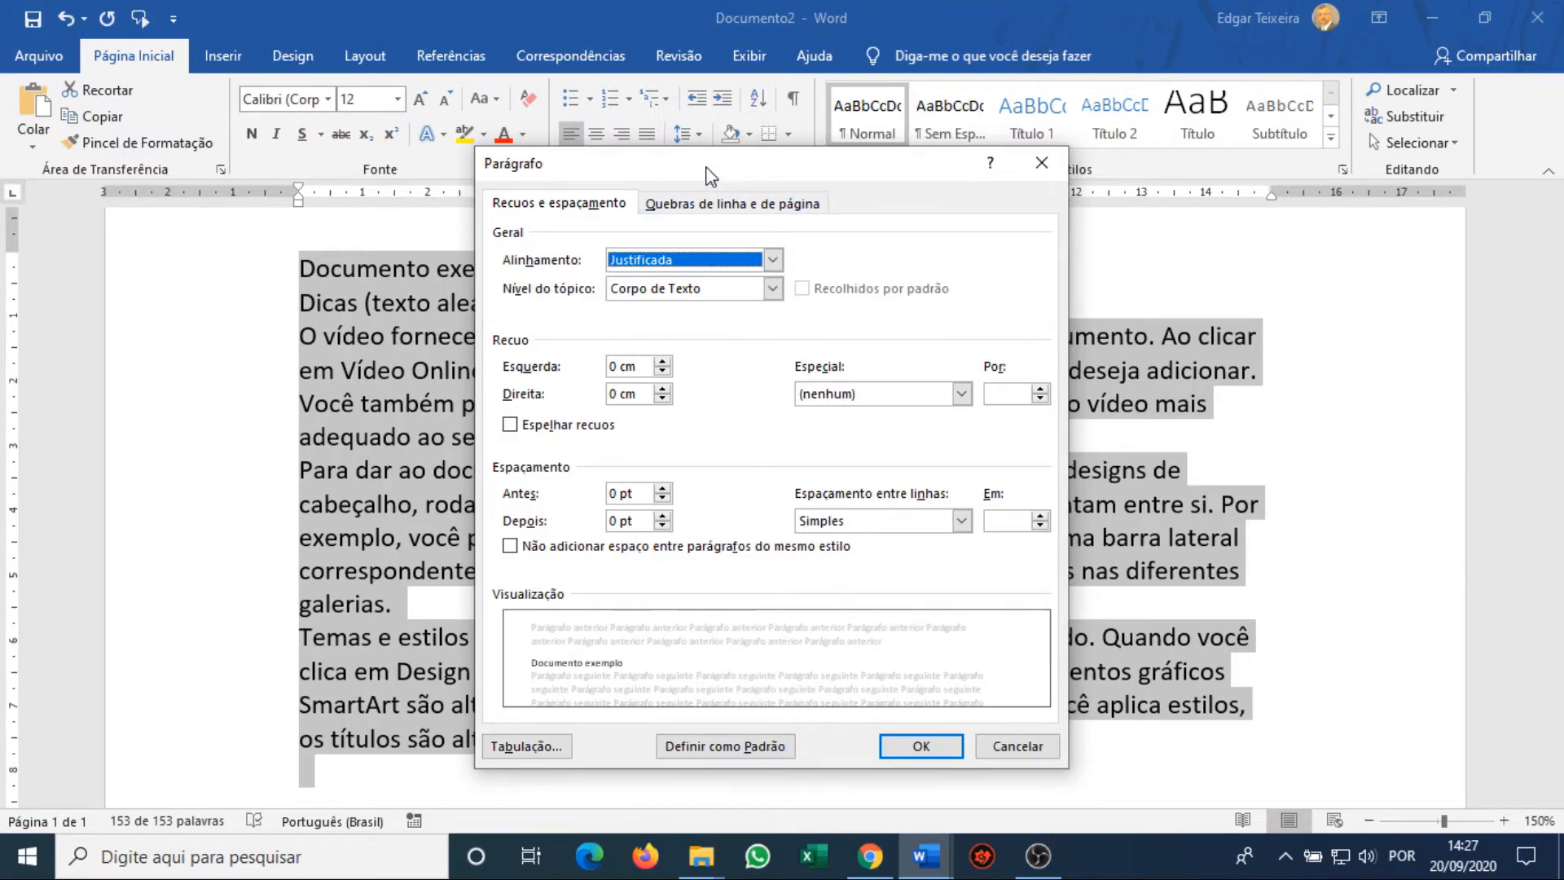
# Try 12 pt spacing before and after the selected paragraphs, and settle on 6 pt for both.
pyautogui.moveTo(709, 173); pyautogui.dragTo(792, 113)
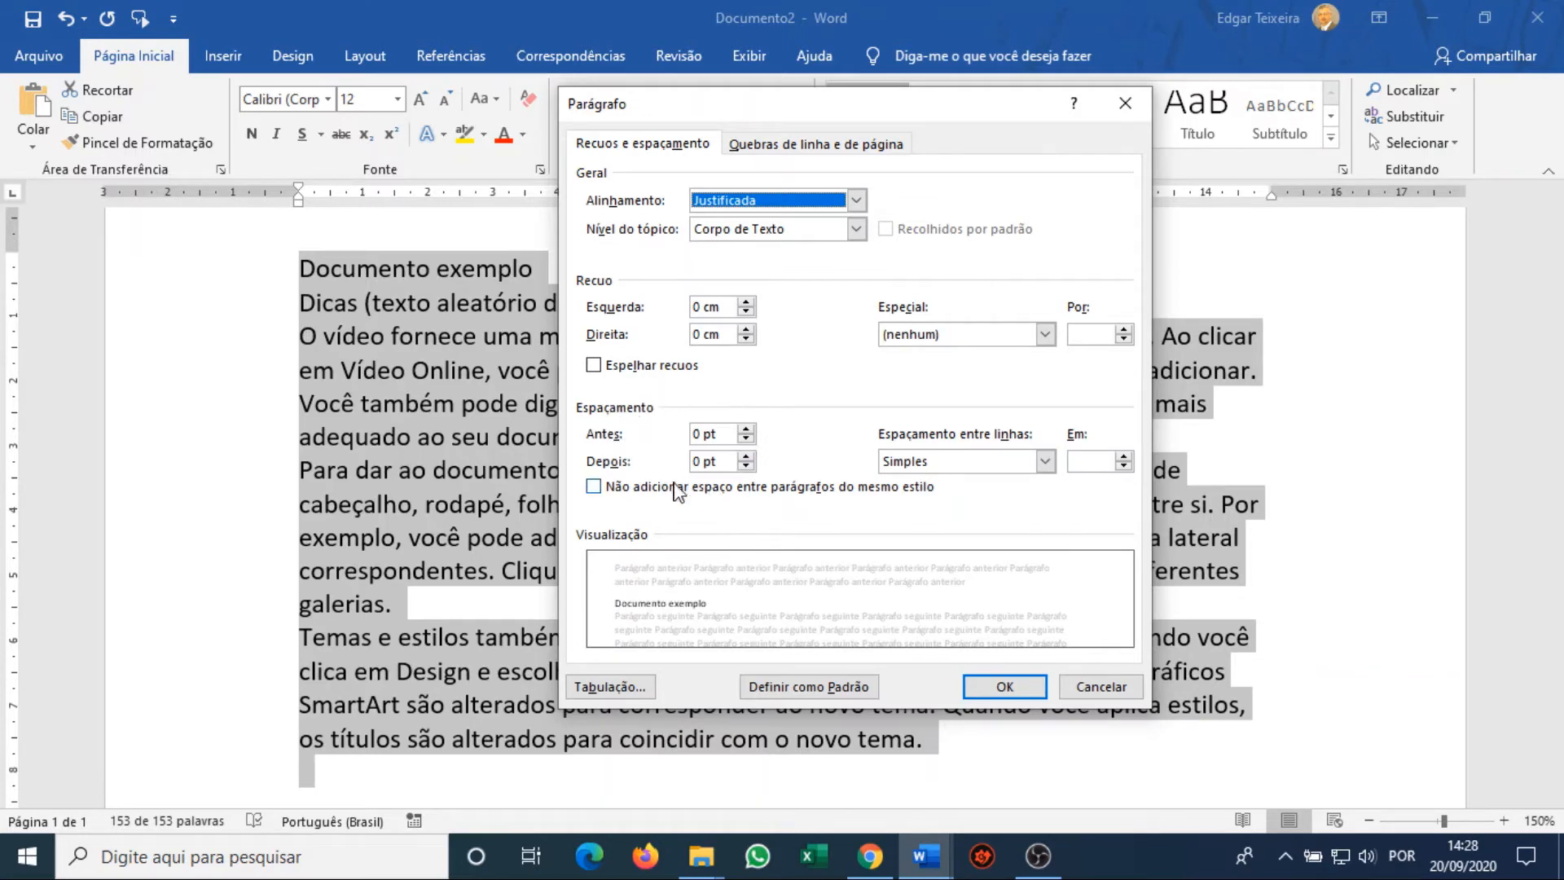
pyautogui.click(746, 428)
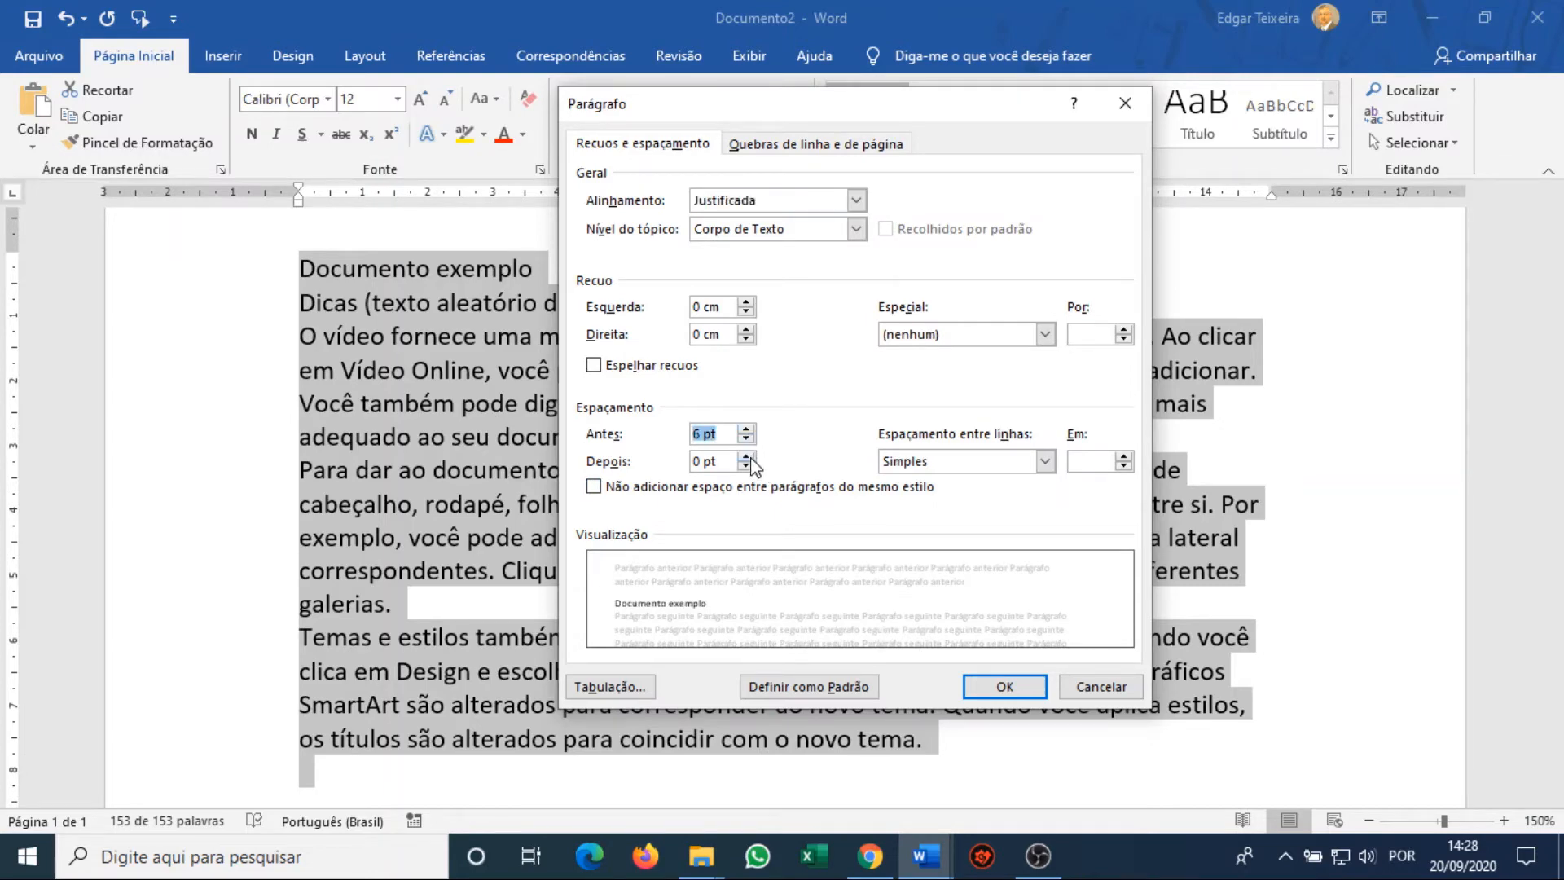
pyautogui.click(746, 457)
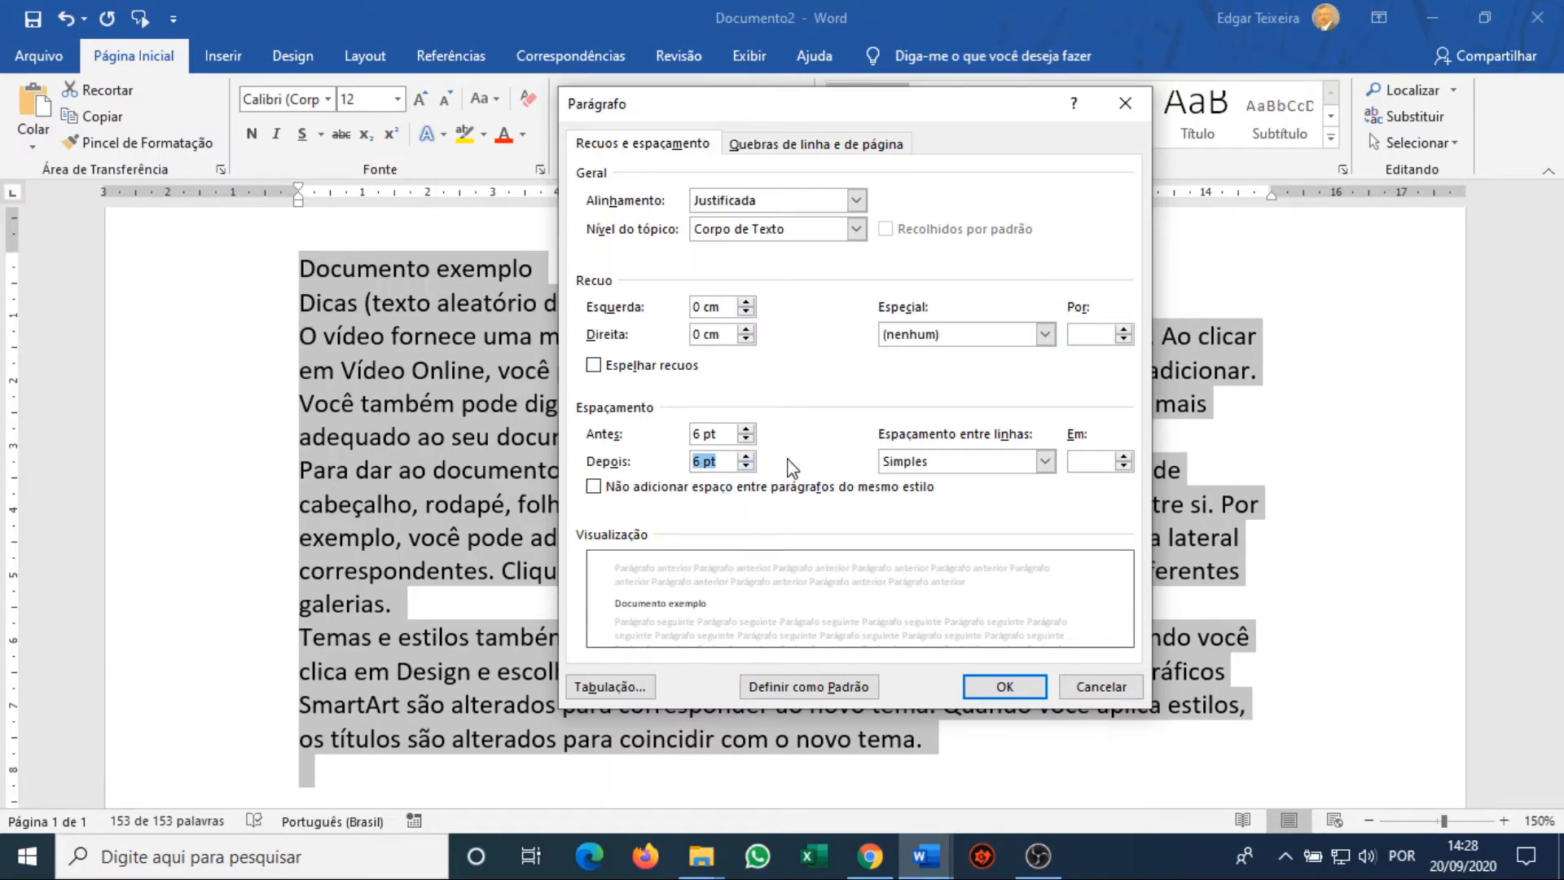
pyautogui.click(748, 430)
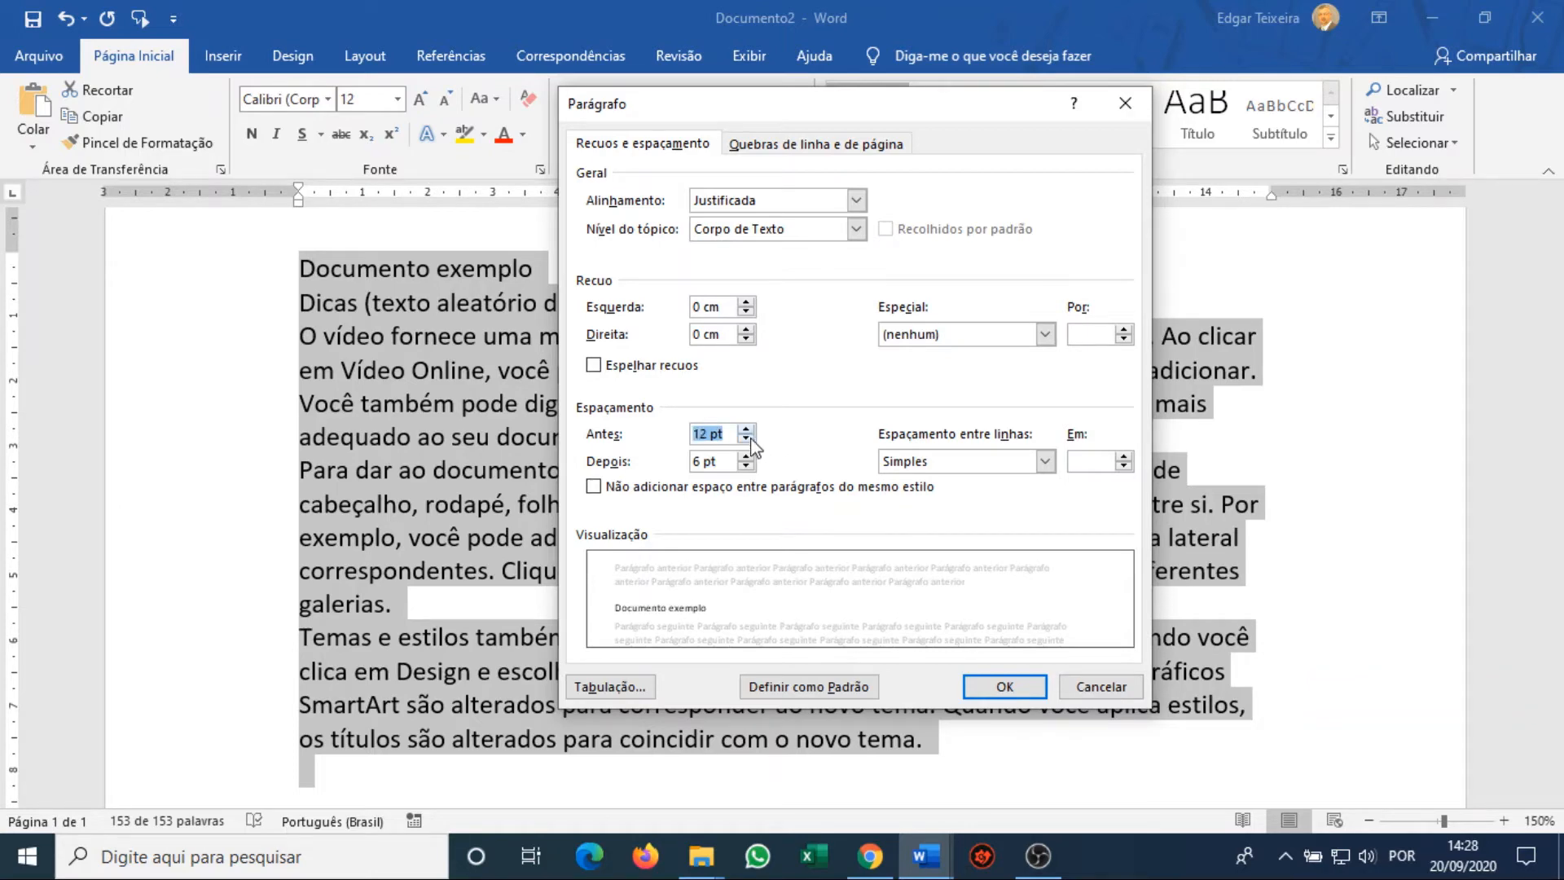
pyautogui.click(746, 457)
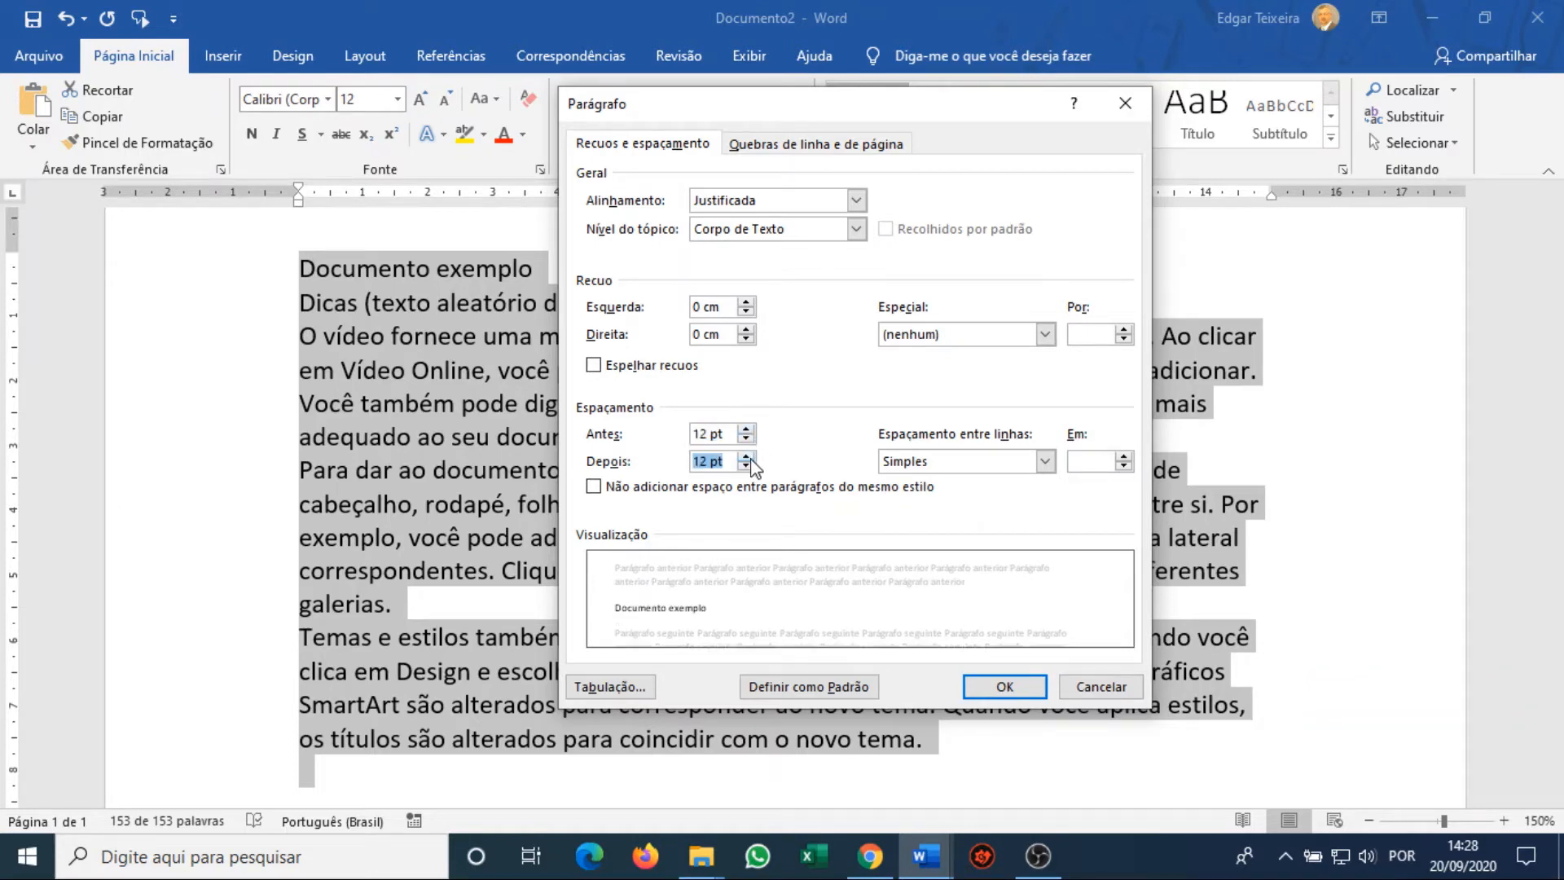
pyautogui.click(746, 440)
pyautogui.click(746, 466)
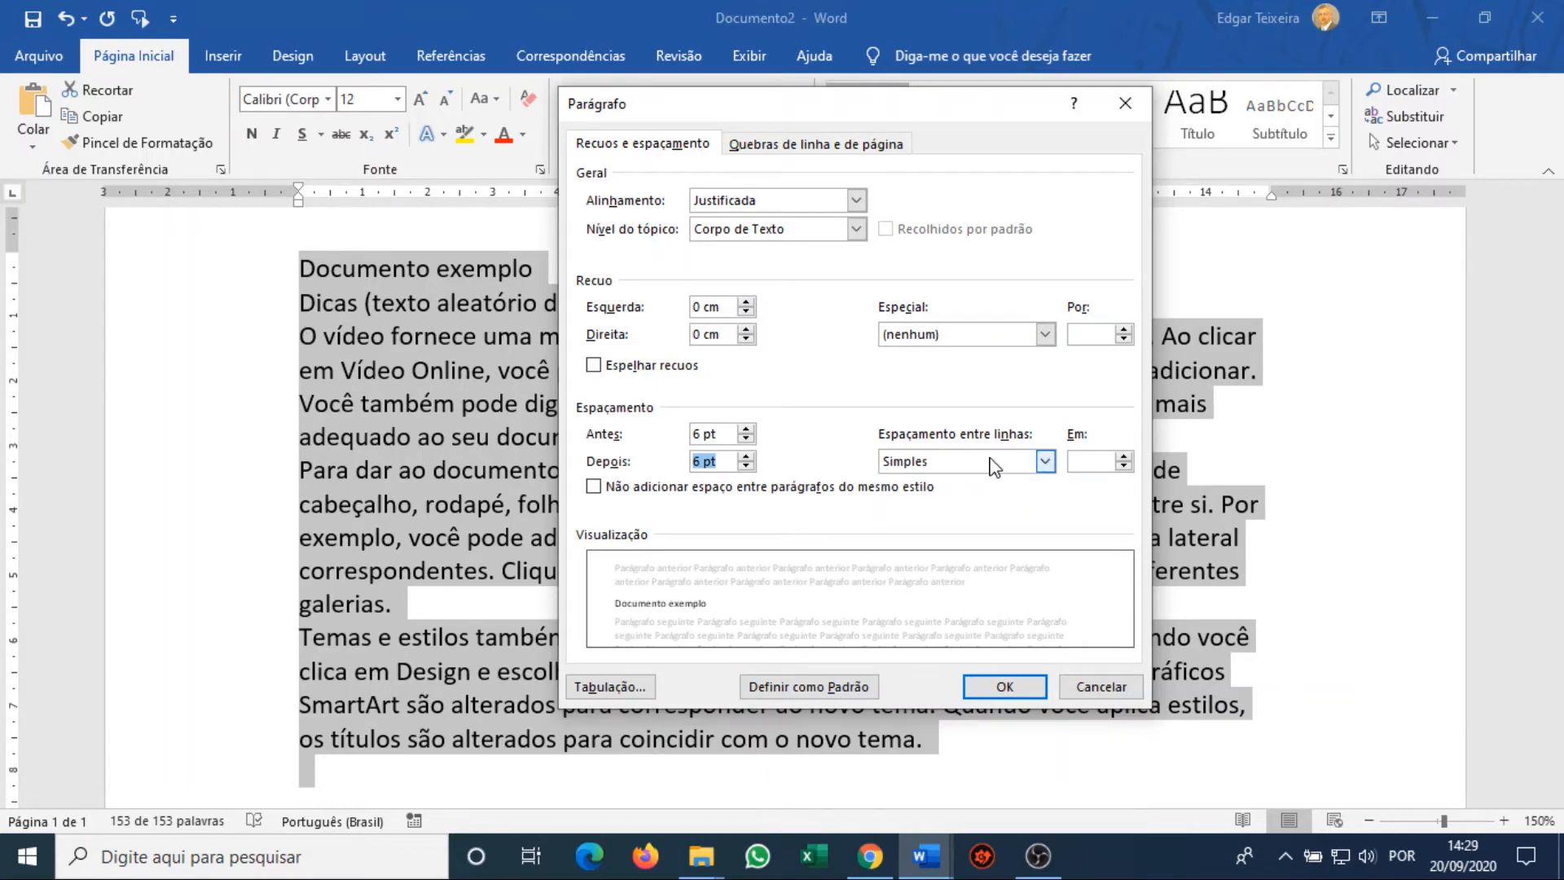
# Set the line spacing to 1,5 linhas and the special indent to Primeira linha by 1,25 cm, and apply the paragraph settings.
pyautogui.click(1044, 463)
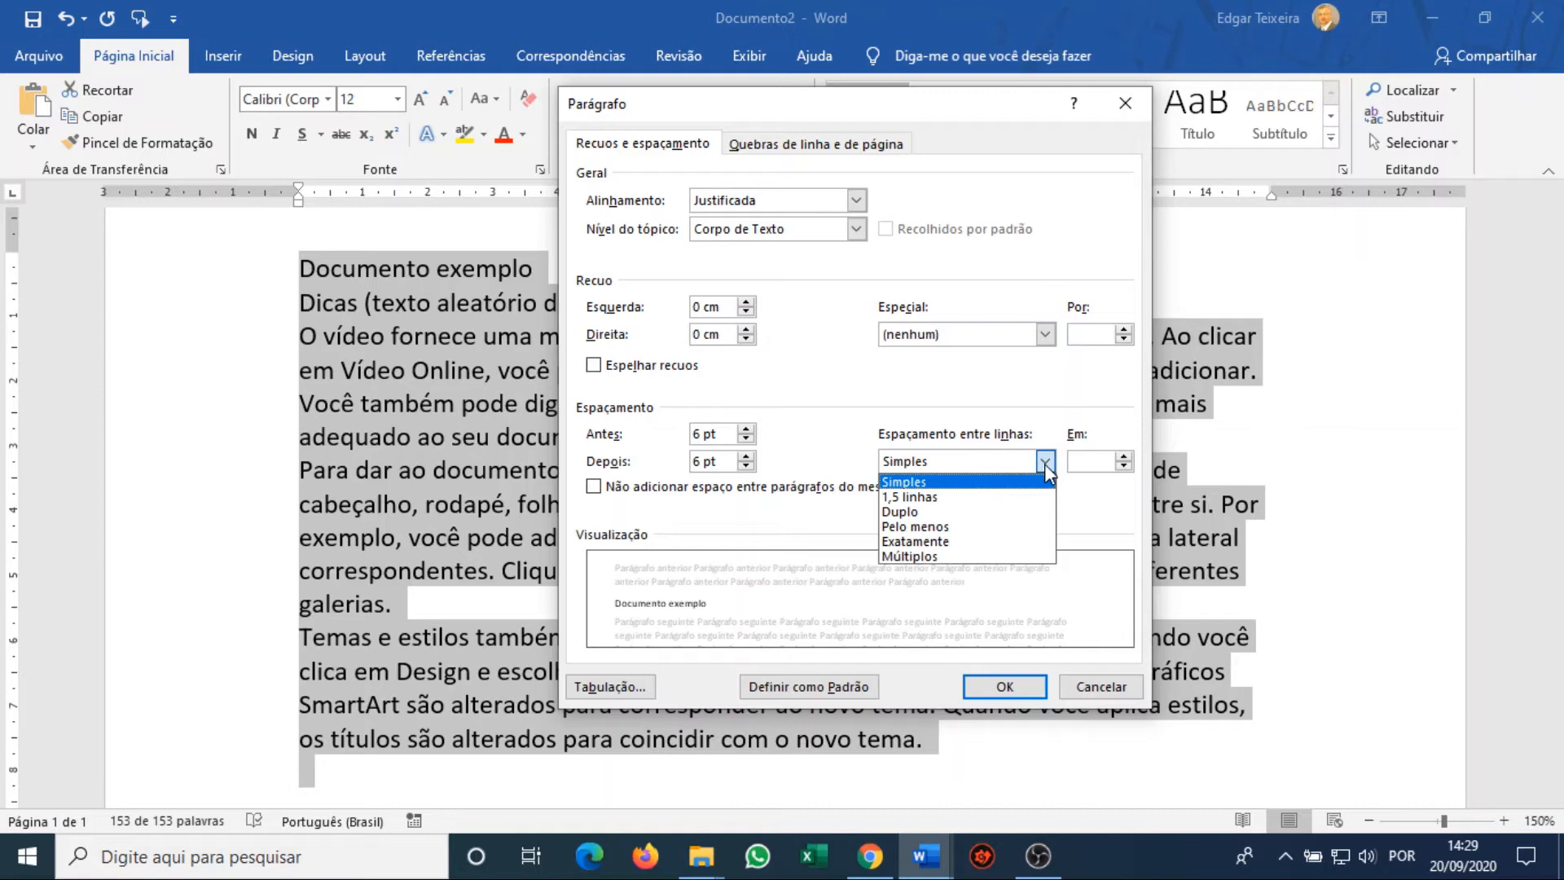
pyautogui.click(966, 504)
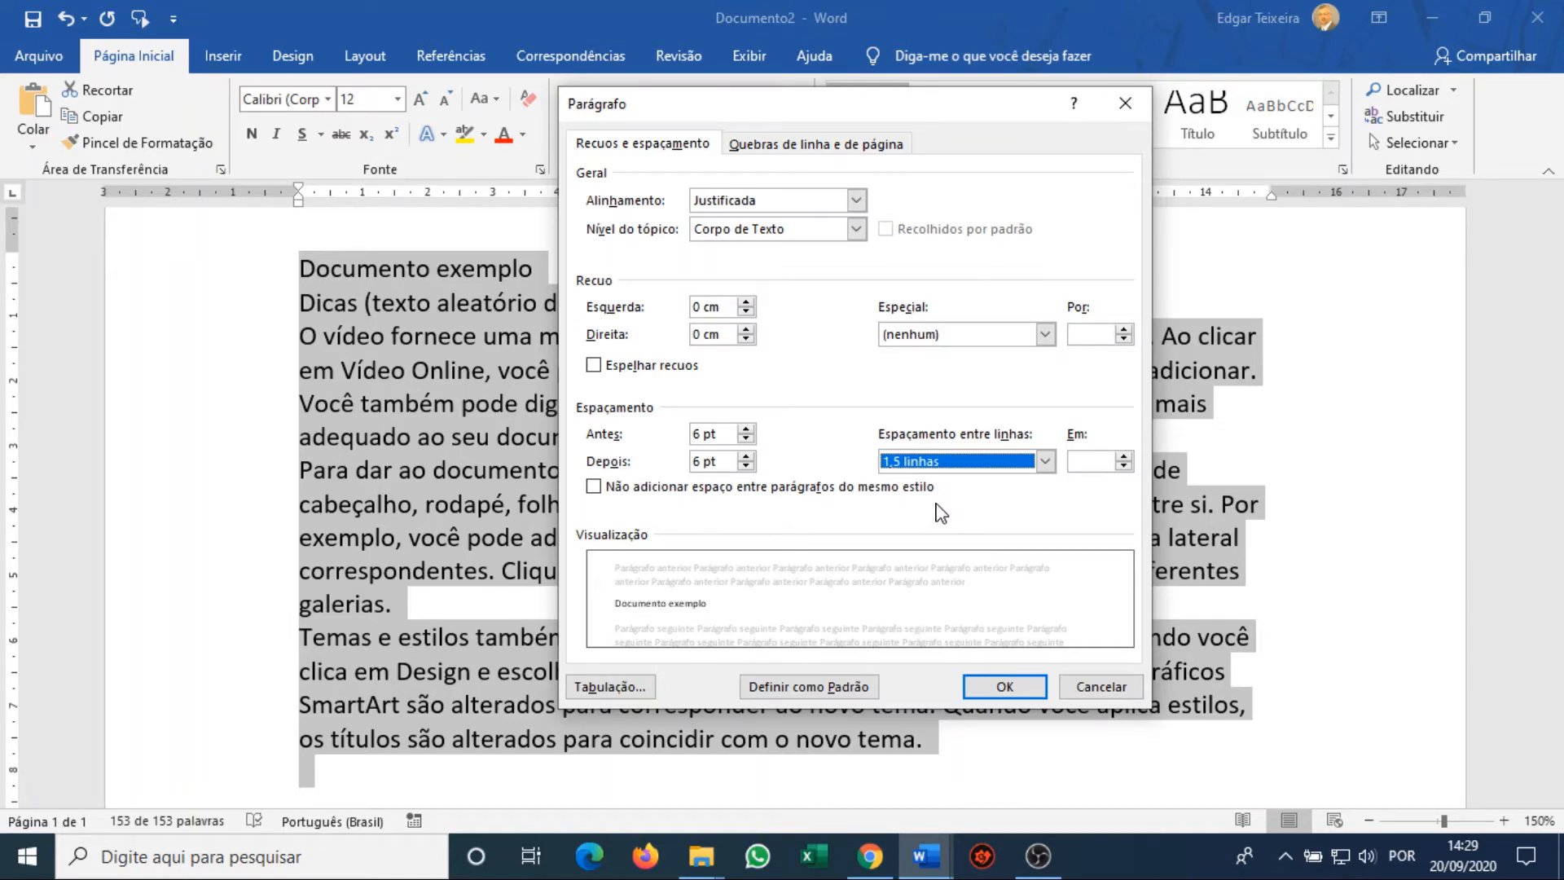
pyautogui.click(1045, 335)
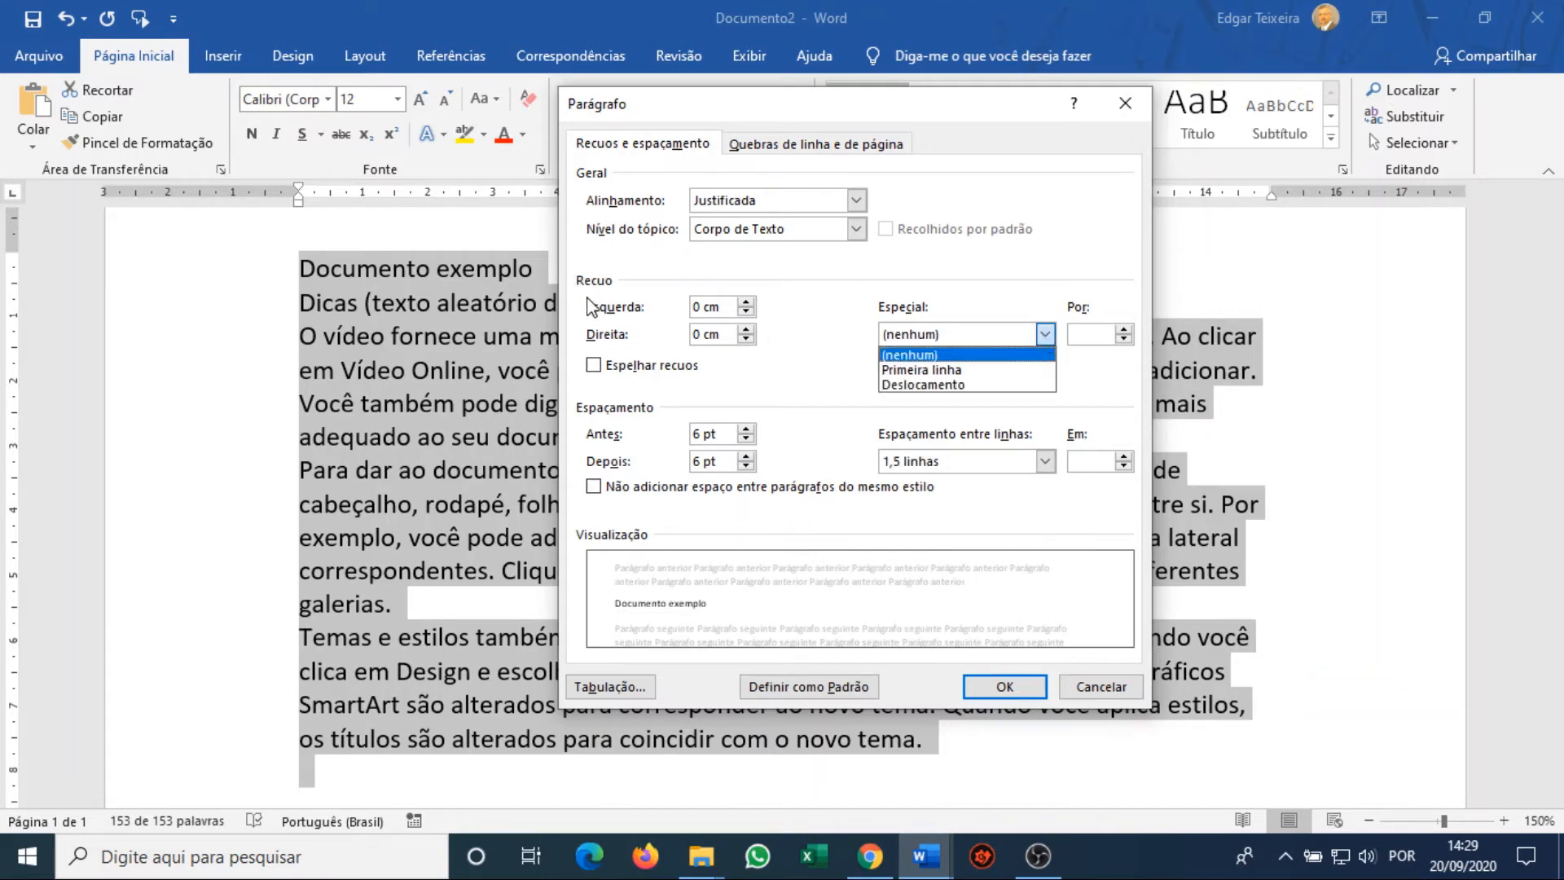
pyautogui.click(975, 377)
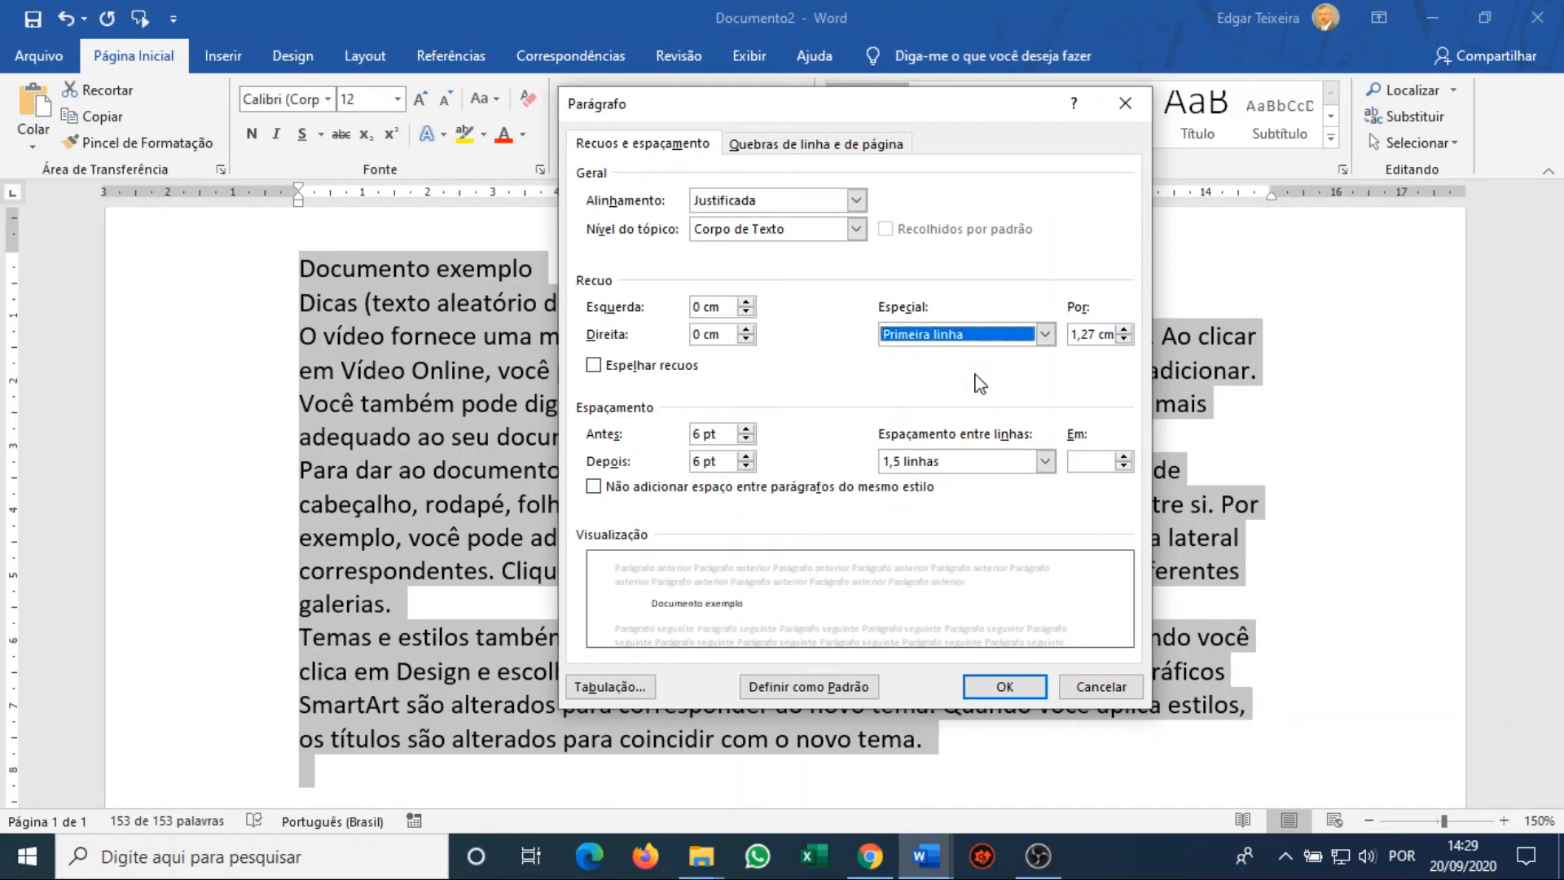
pyautogui.click(1096, 334)
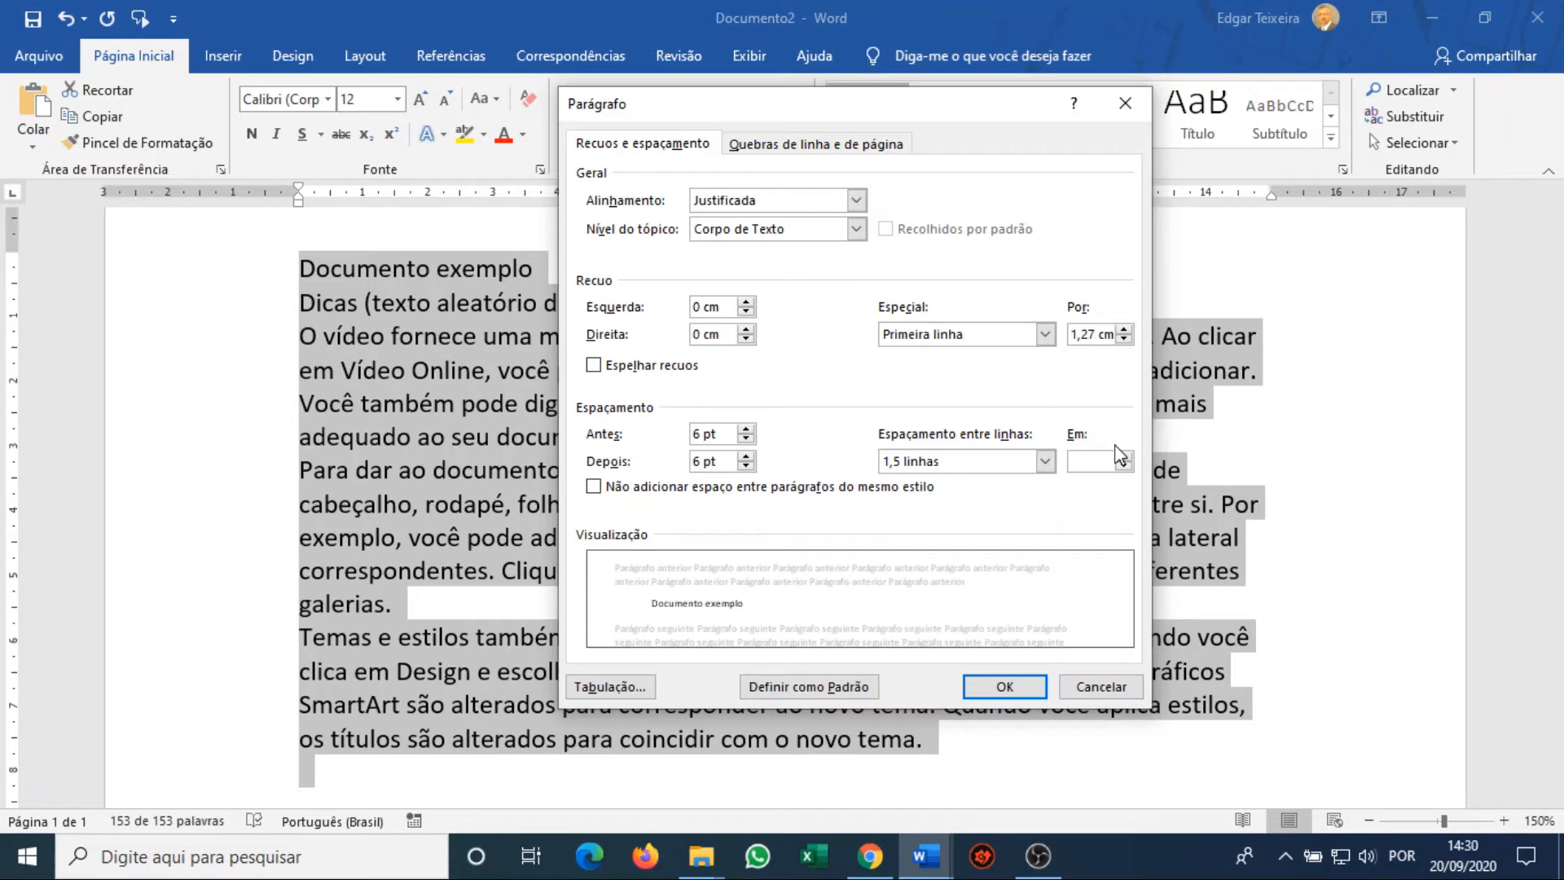
pyautogui.press('BackSpace')
pyautogui.click(1007, 688)
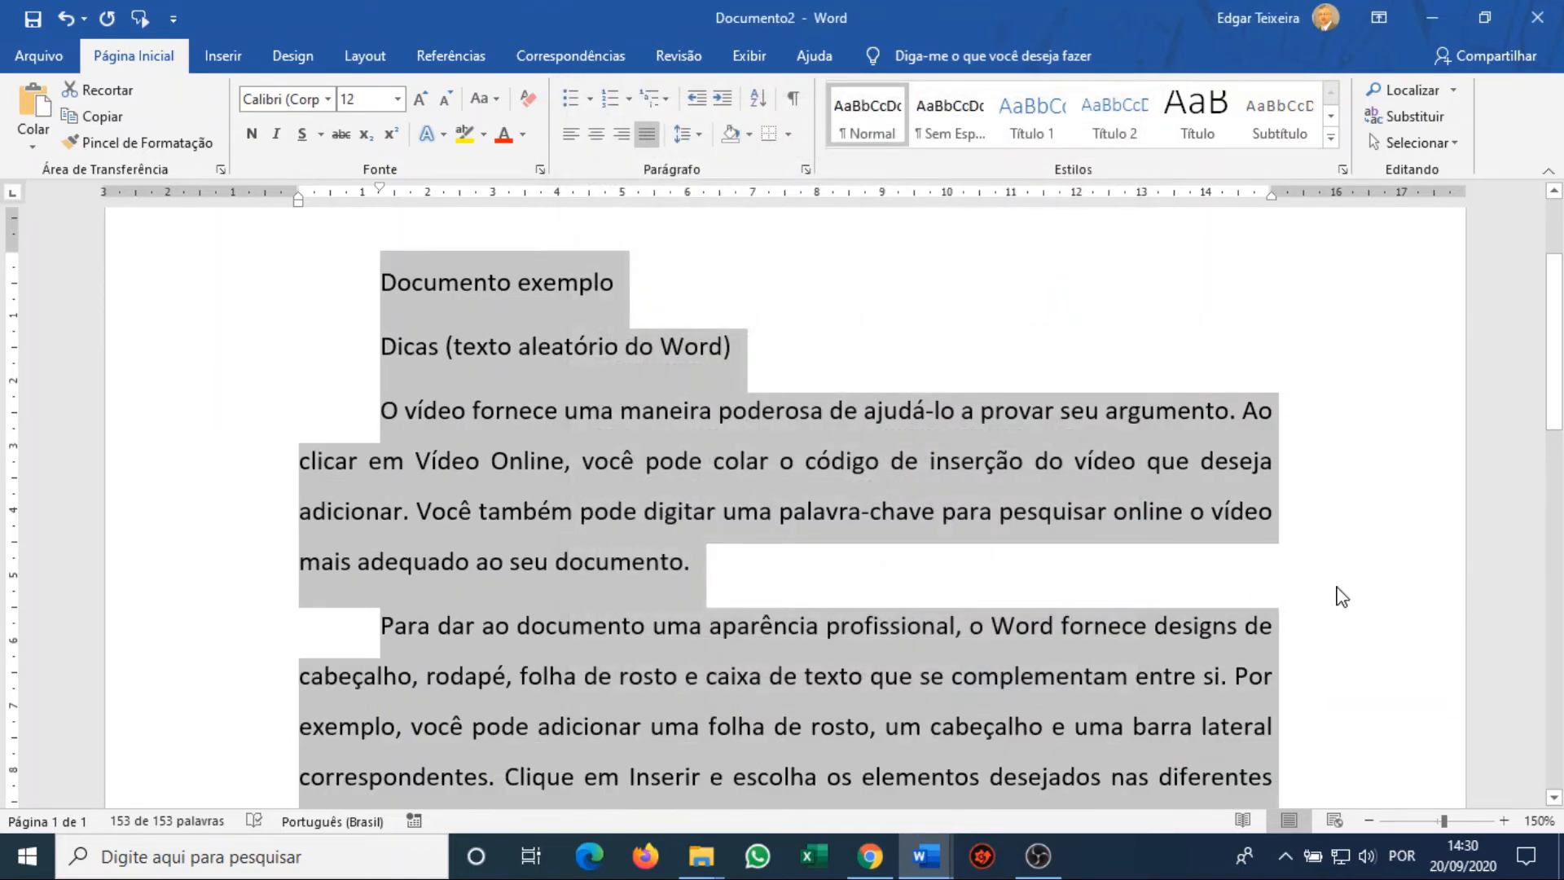
# Center the title "Documento exemplo" and the line "Dicas (texto aleatório do Word)", and remove their first-line indent.
pyautogui.click(1343, 597)
pyautogui.scroll(-3, 1558, 411)
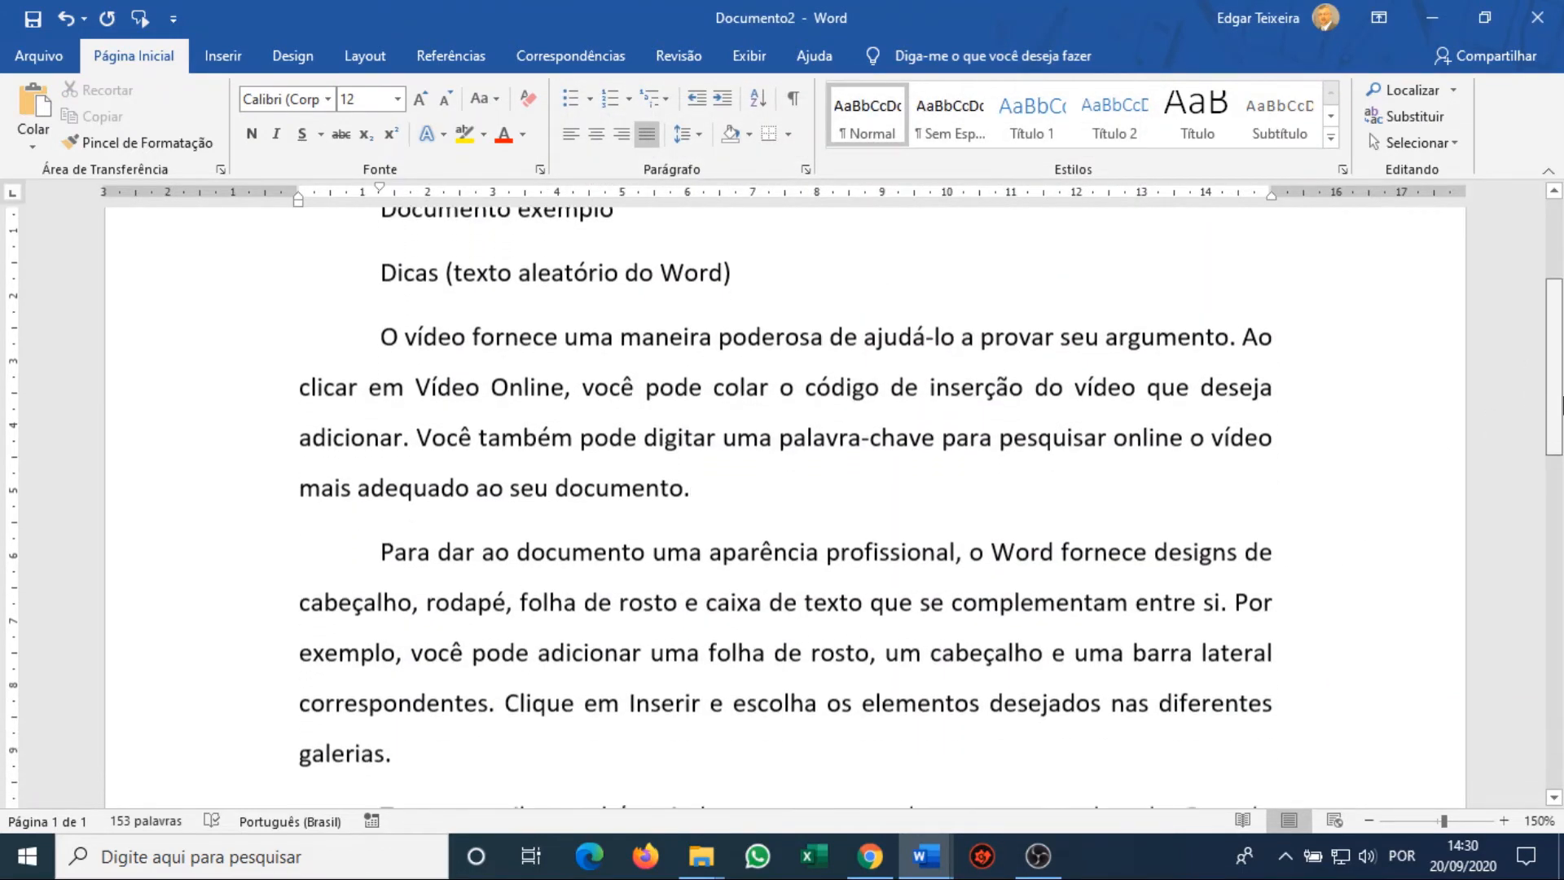
pyautogui.scroll(3, 1558, 412)
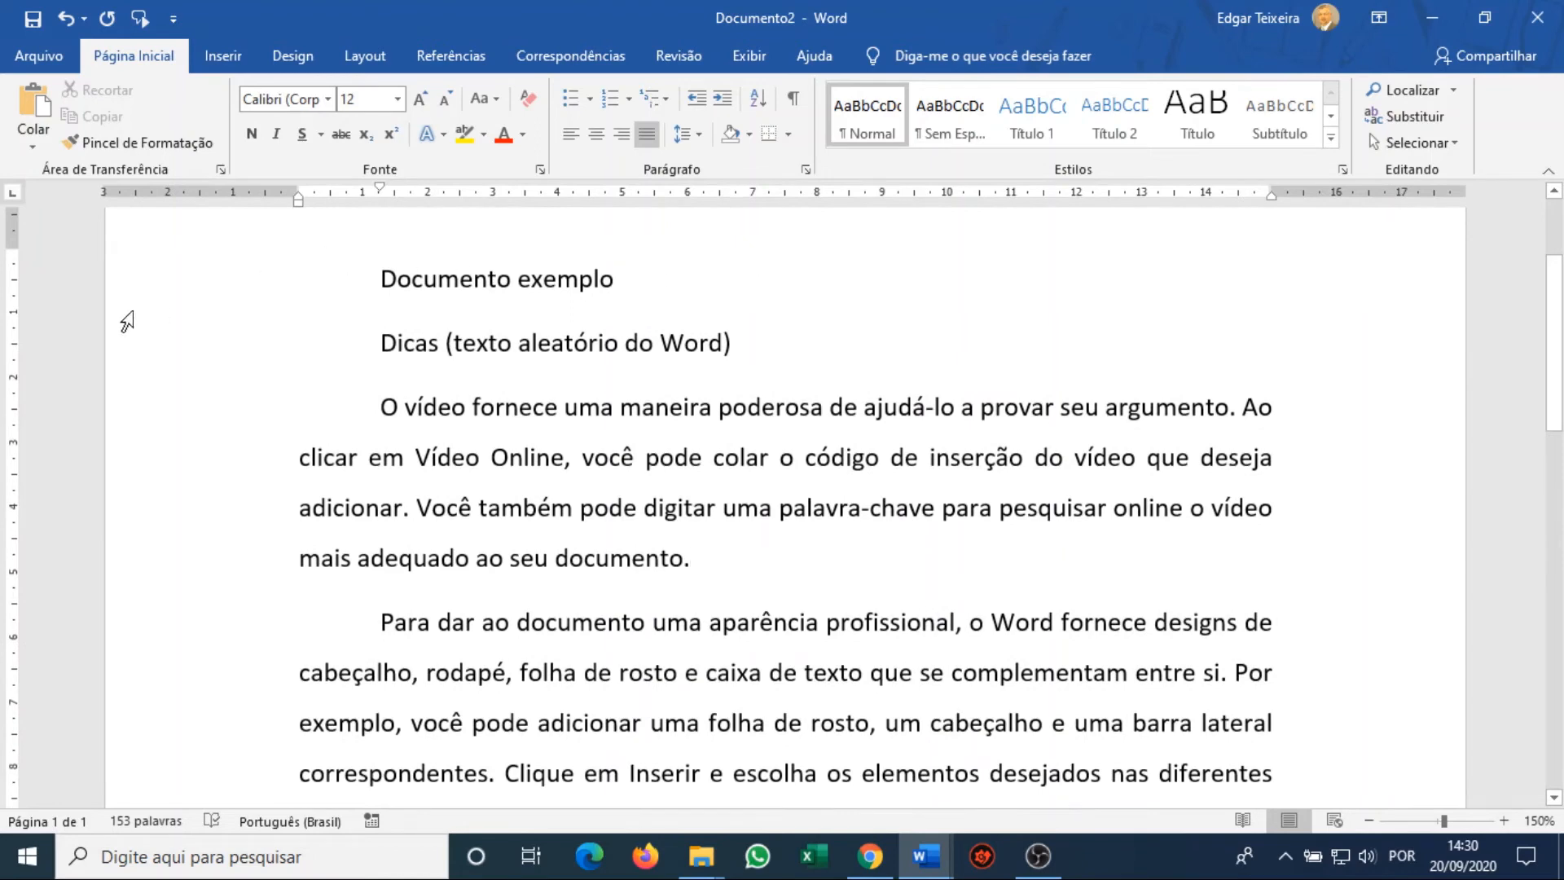
pyautogui.moveTo(122, 289); pyautogui.dragTo(126, 346)
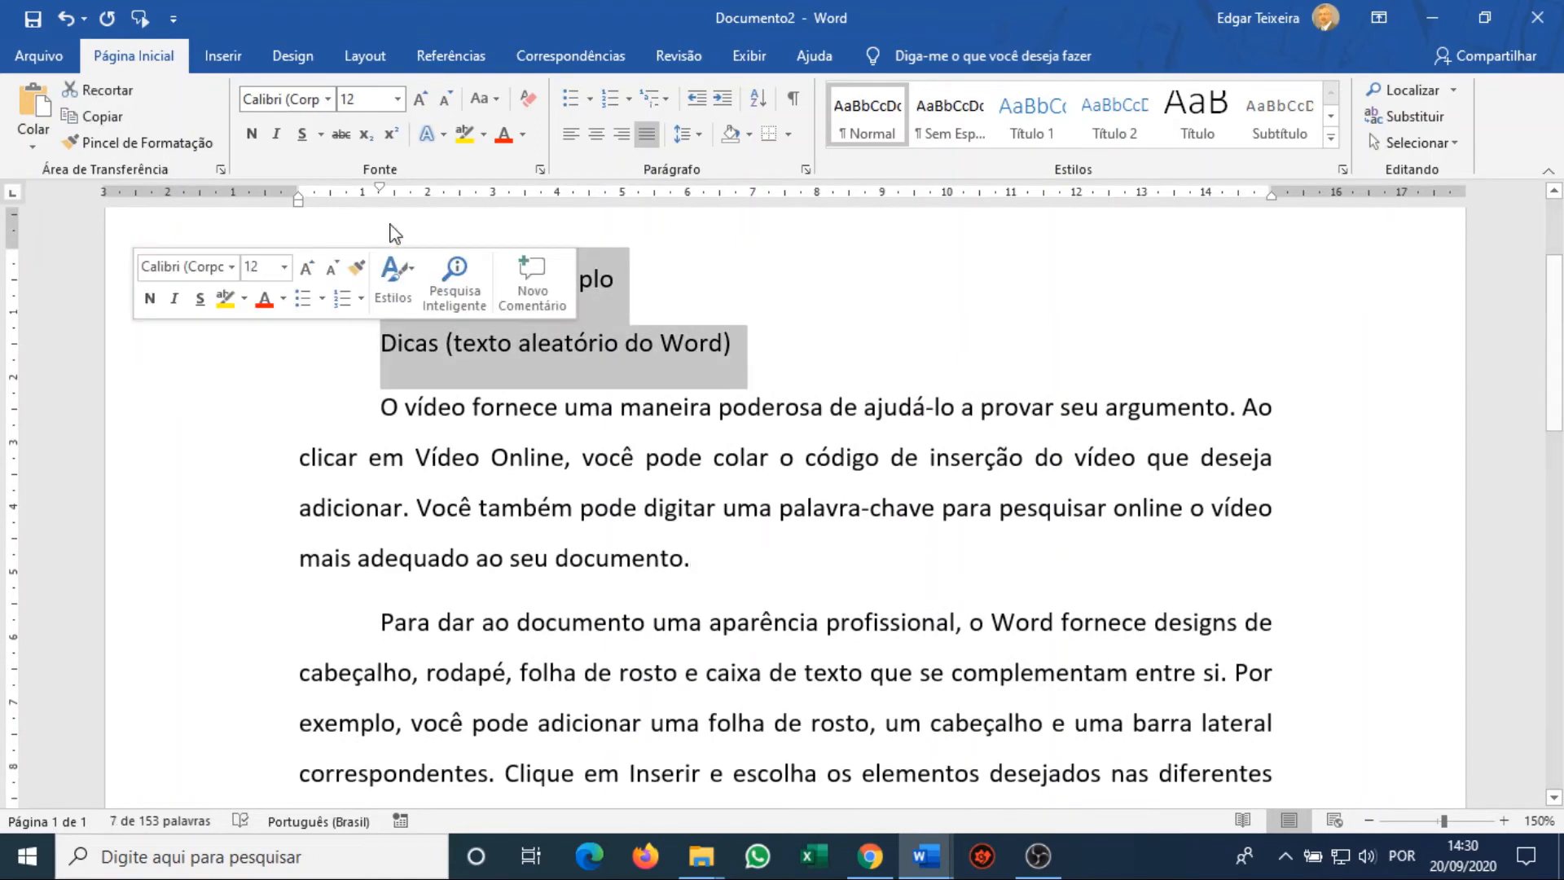
pyautogui.click(596, 133)
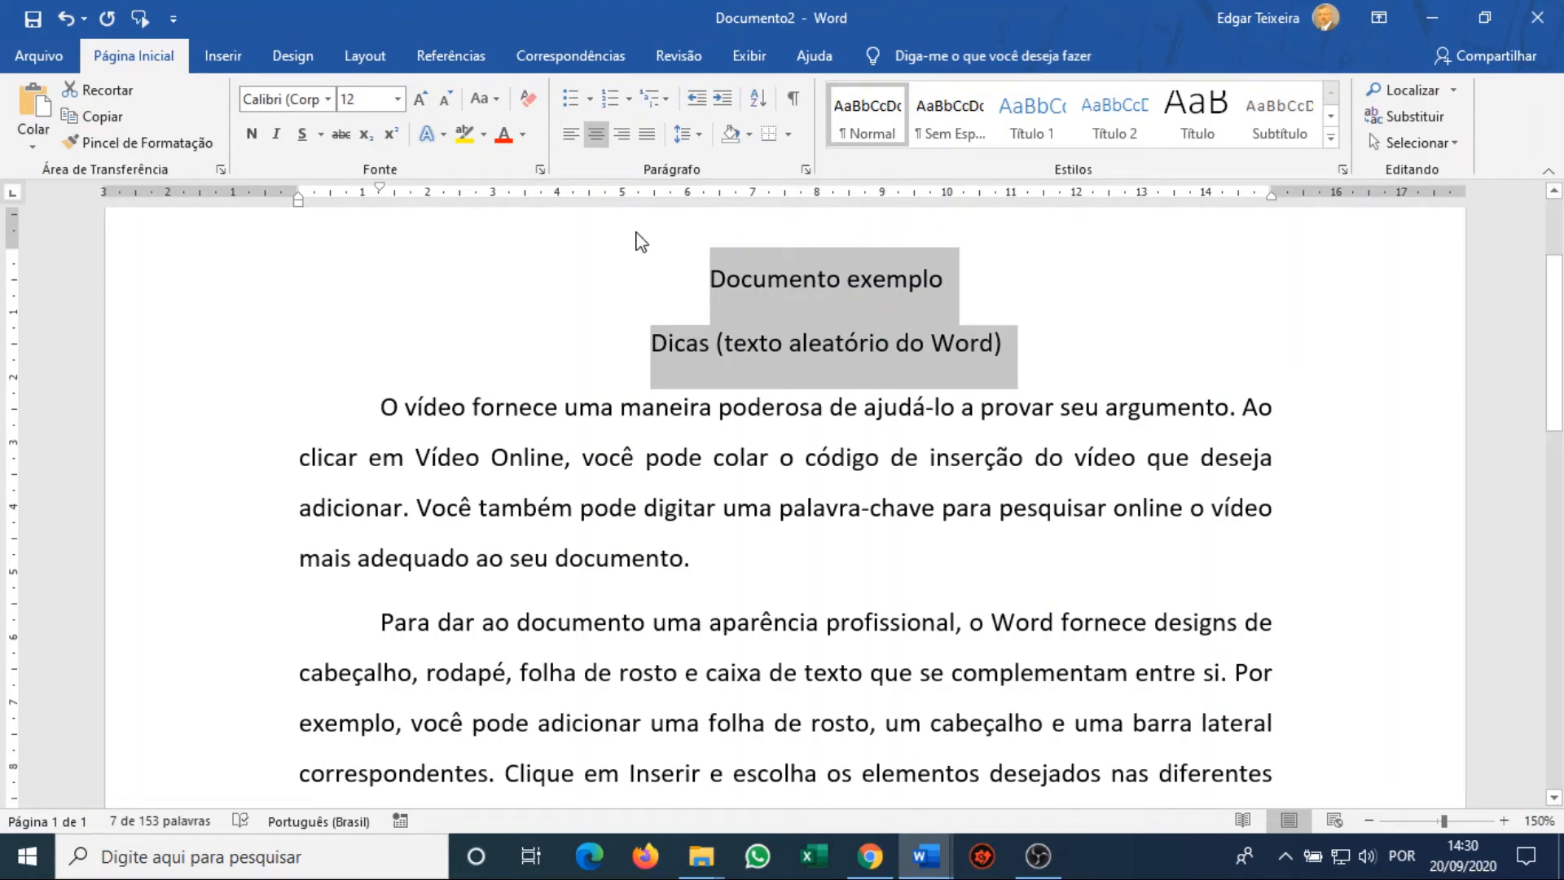
pyautogui.moveTo(380, 188); pyautogui.dragTo(301, 195)
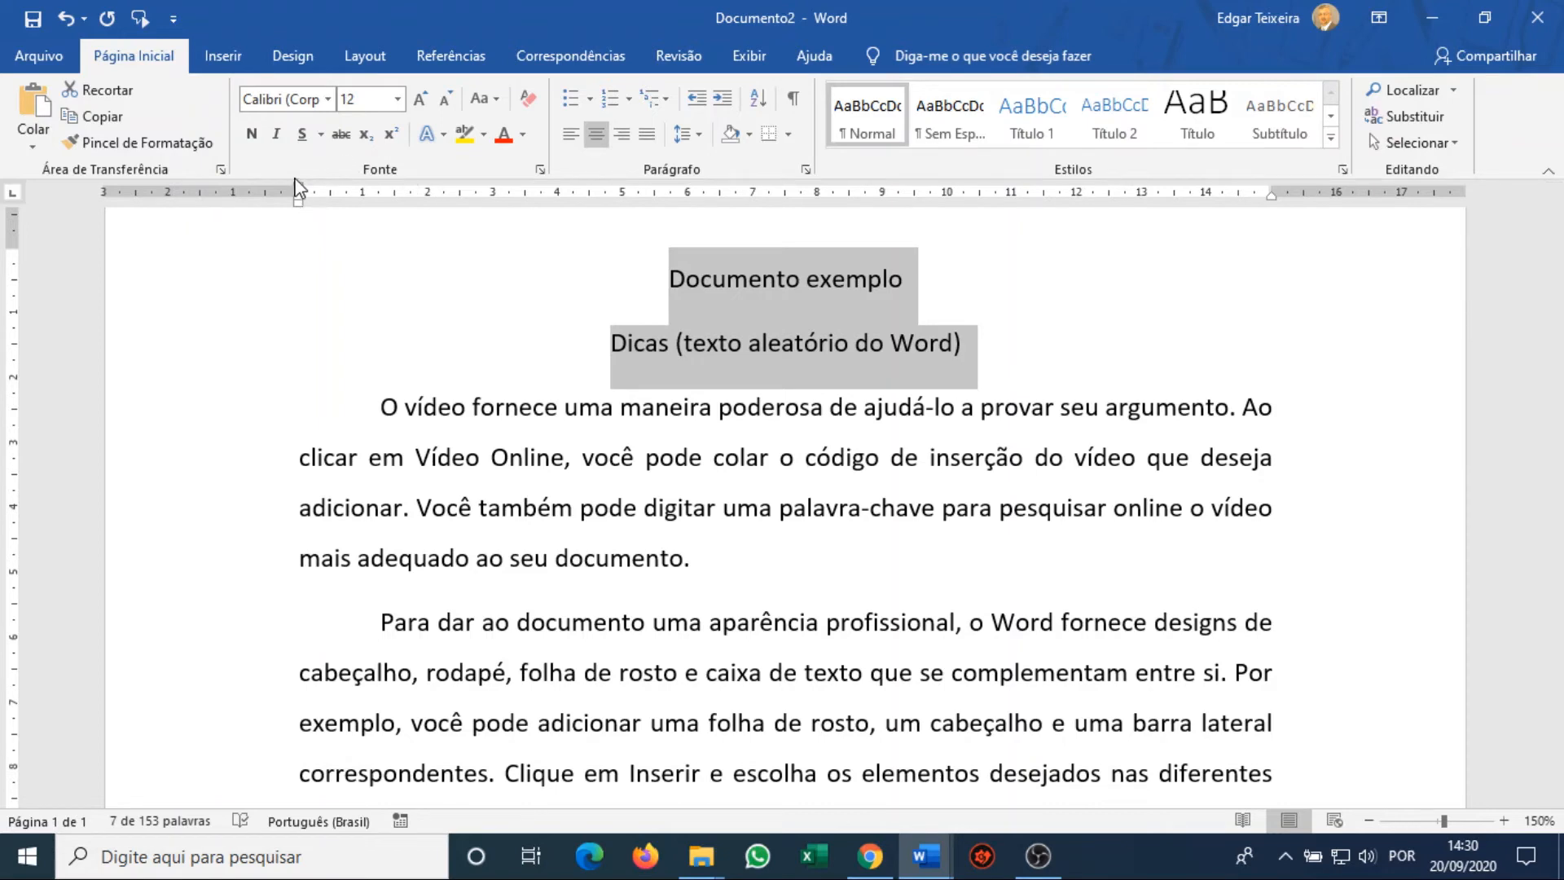
pyautogui.click(903, 310)
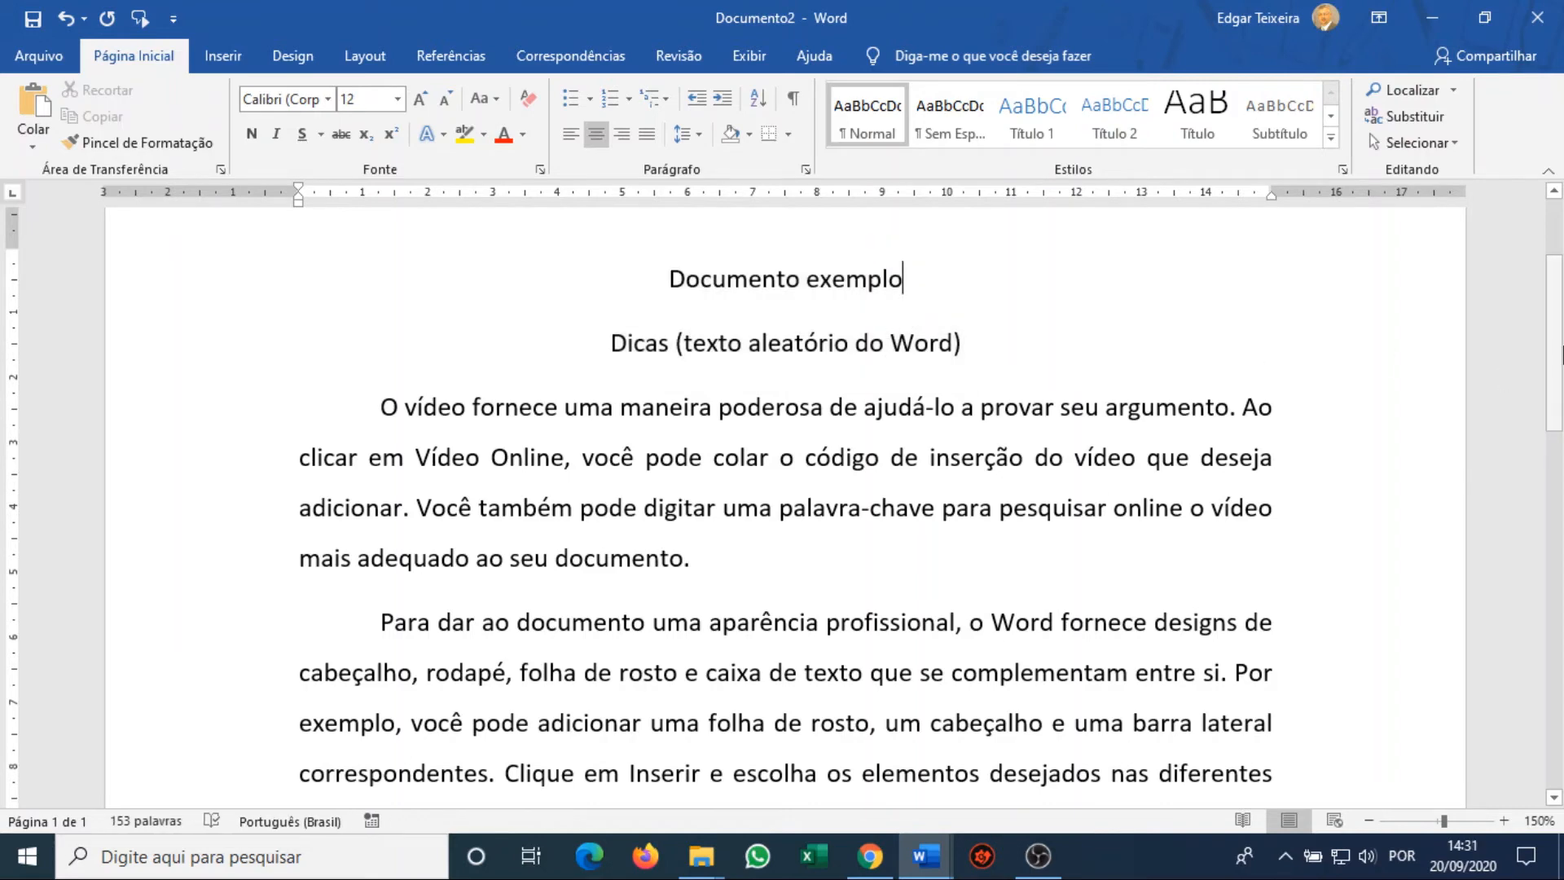
# Change the special indent of all body paragraphs below the two heading lines to Deslocamento, keeping 1,25 cm, and apply it.
pyautogui.moveTo(1562, 354); pyautogui.dragTo(1546, 396)
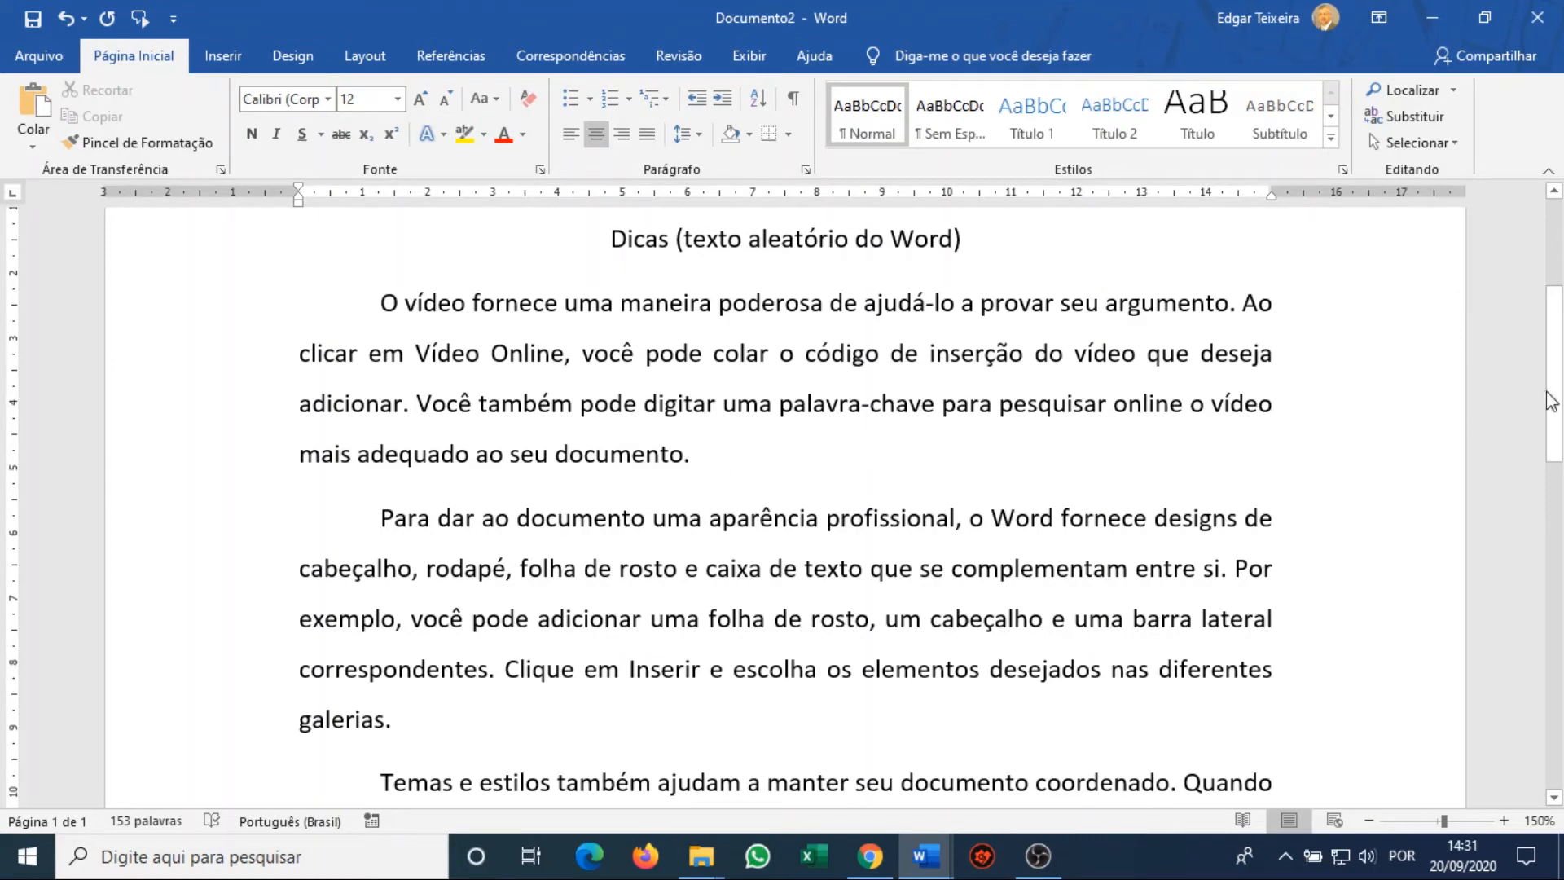
pyautogui.moveTo(1551, 404)
pyautogui.mouseDown()
pyautogui.moveTo(1557, 531)
pyautogui.moveTo(1552, 395)
pyautogui.mouseUp()
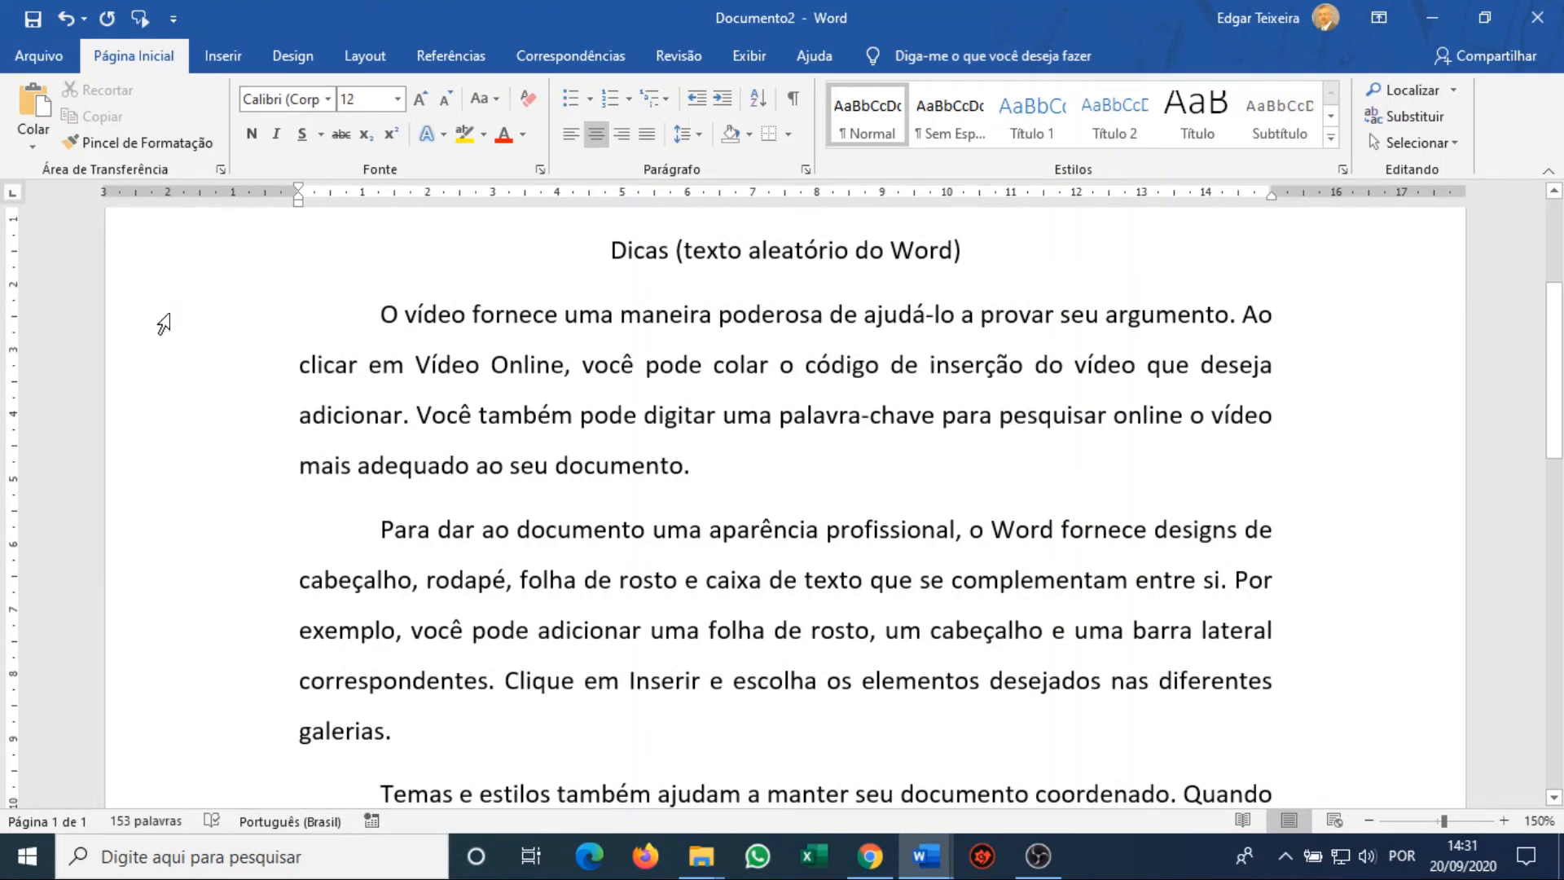
pyautogui.moveTo(160, 323); pyautogui.dragTo(272, 664)
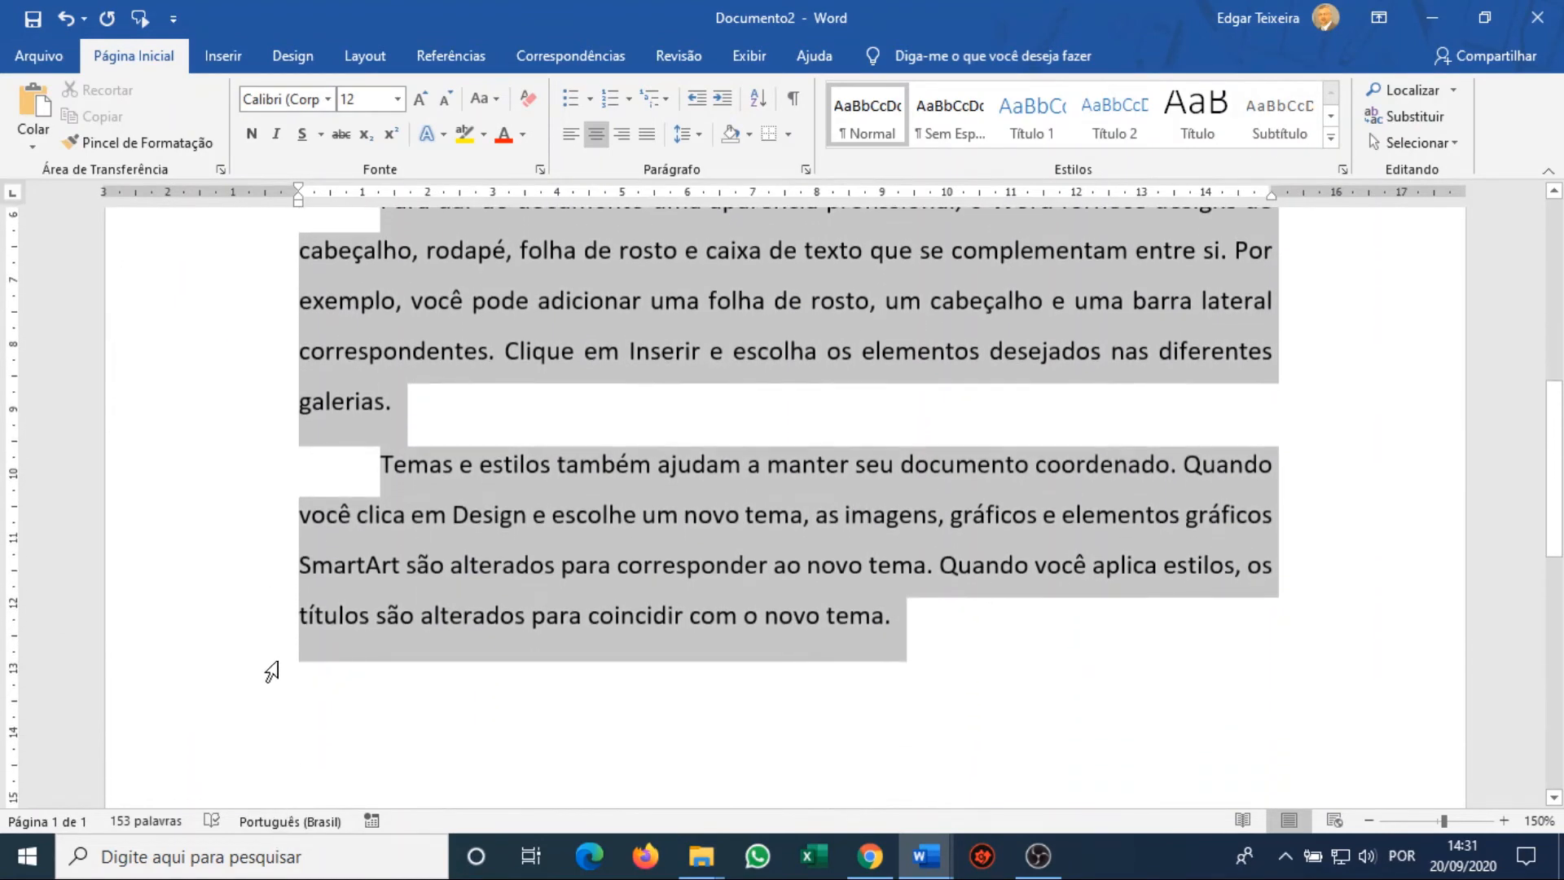
pyautogui.scroll(5, 948, 302)
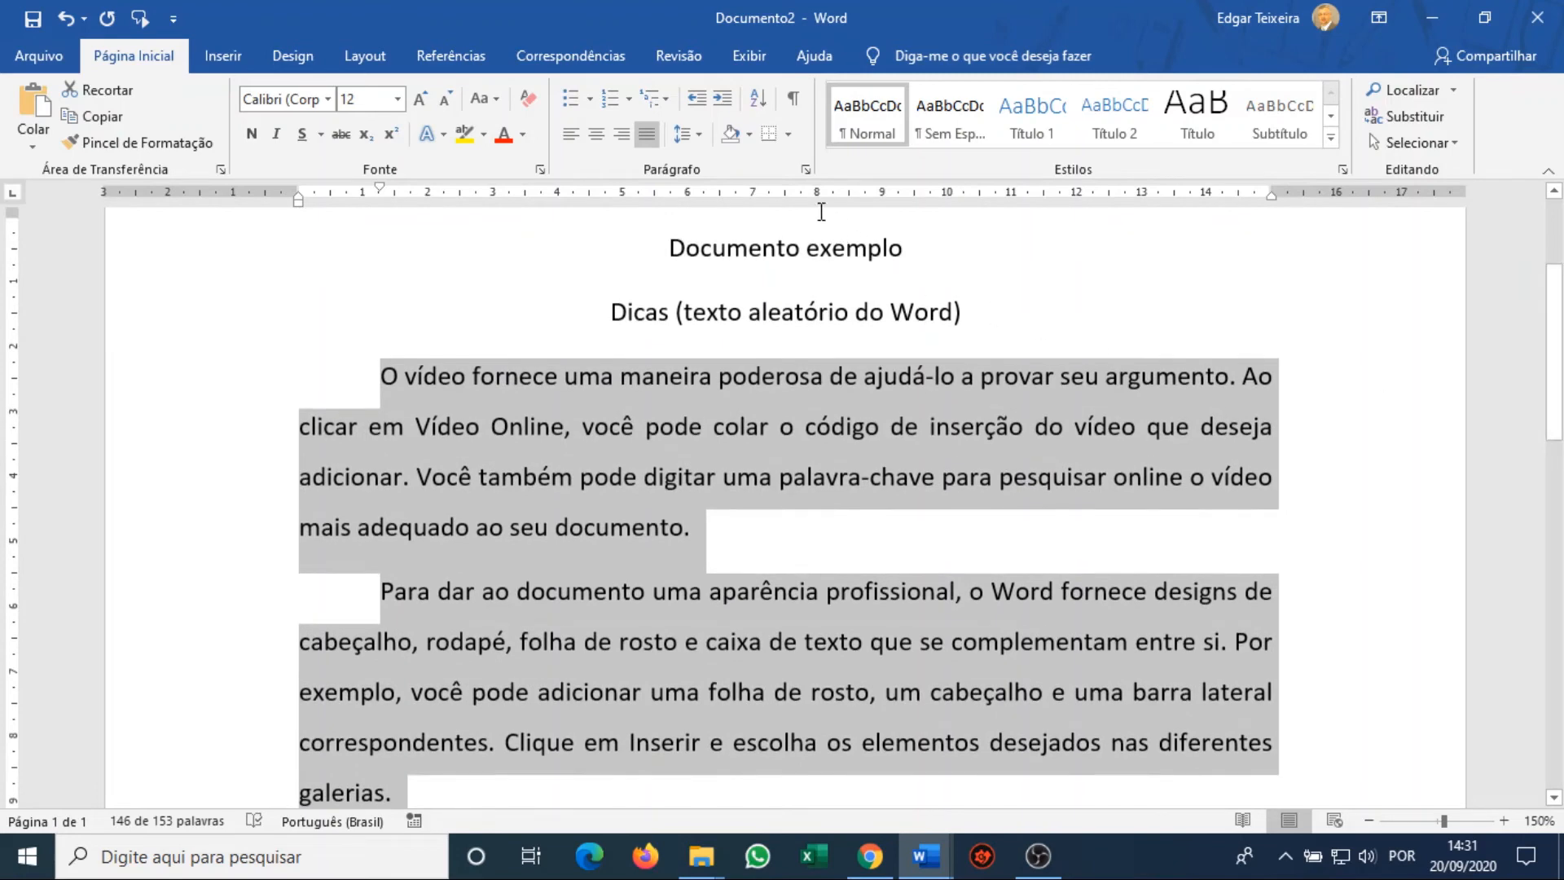
pyautogui.click(806, 169)
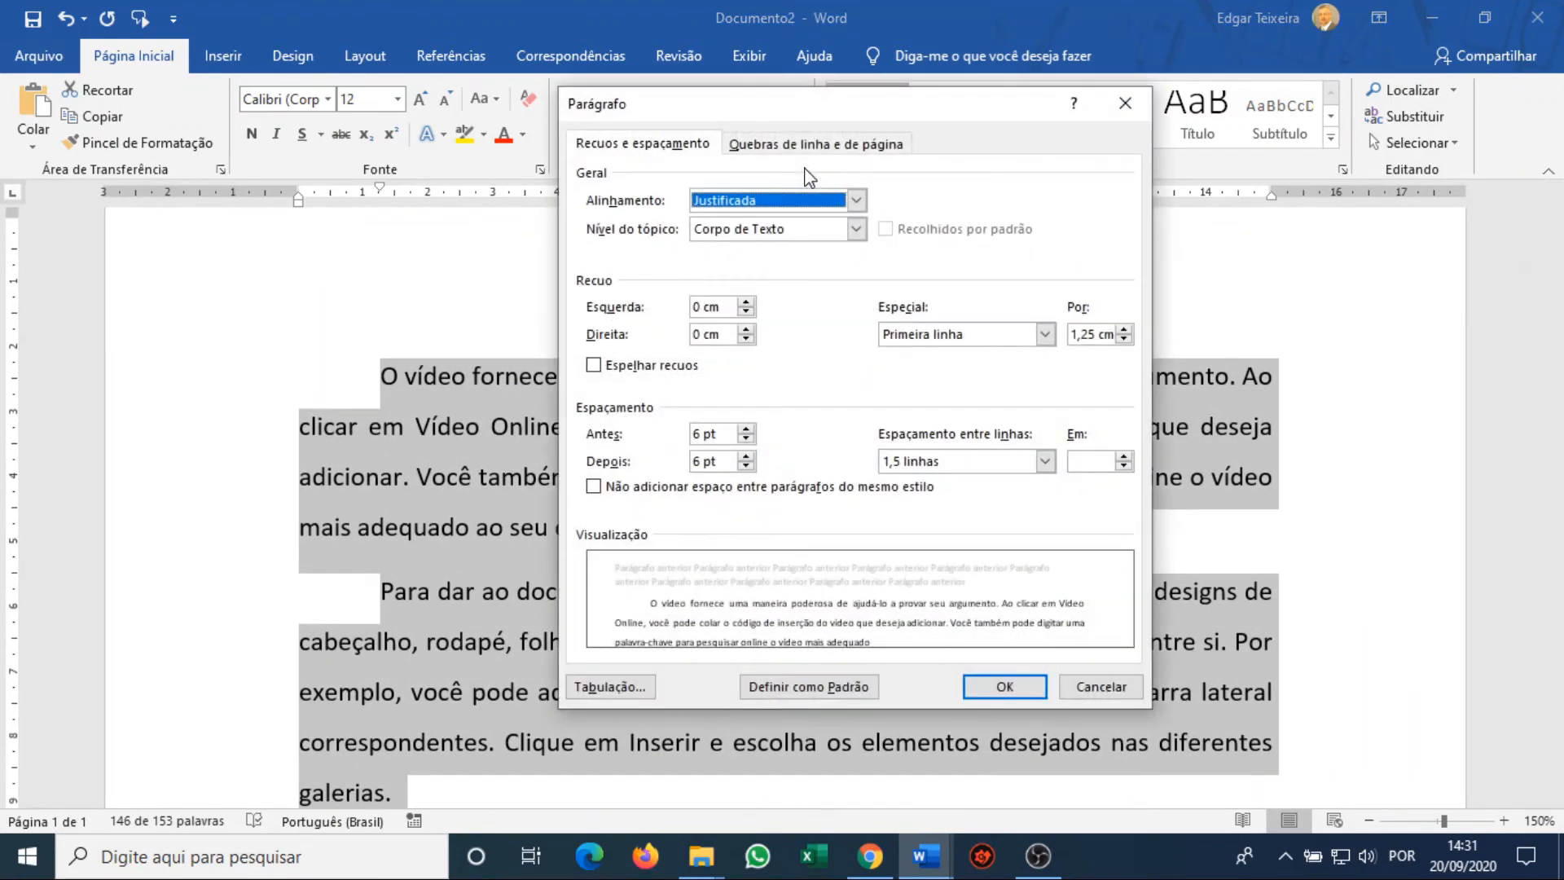
pyautogui.click(1049, 337)
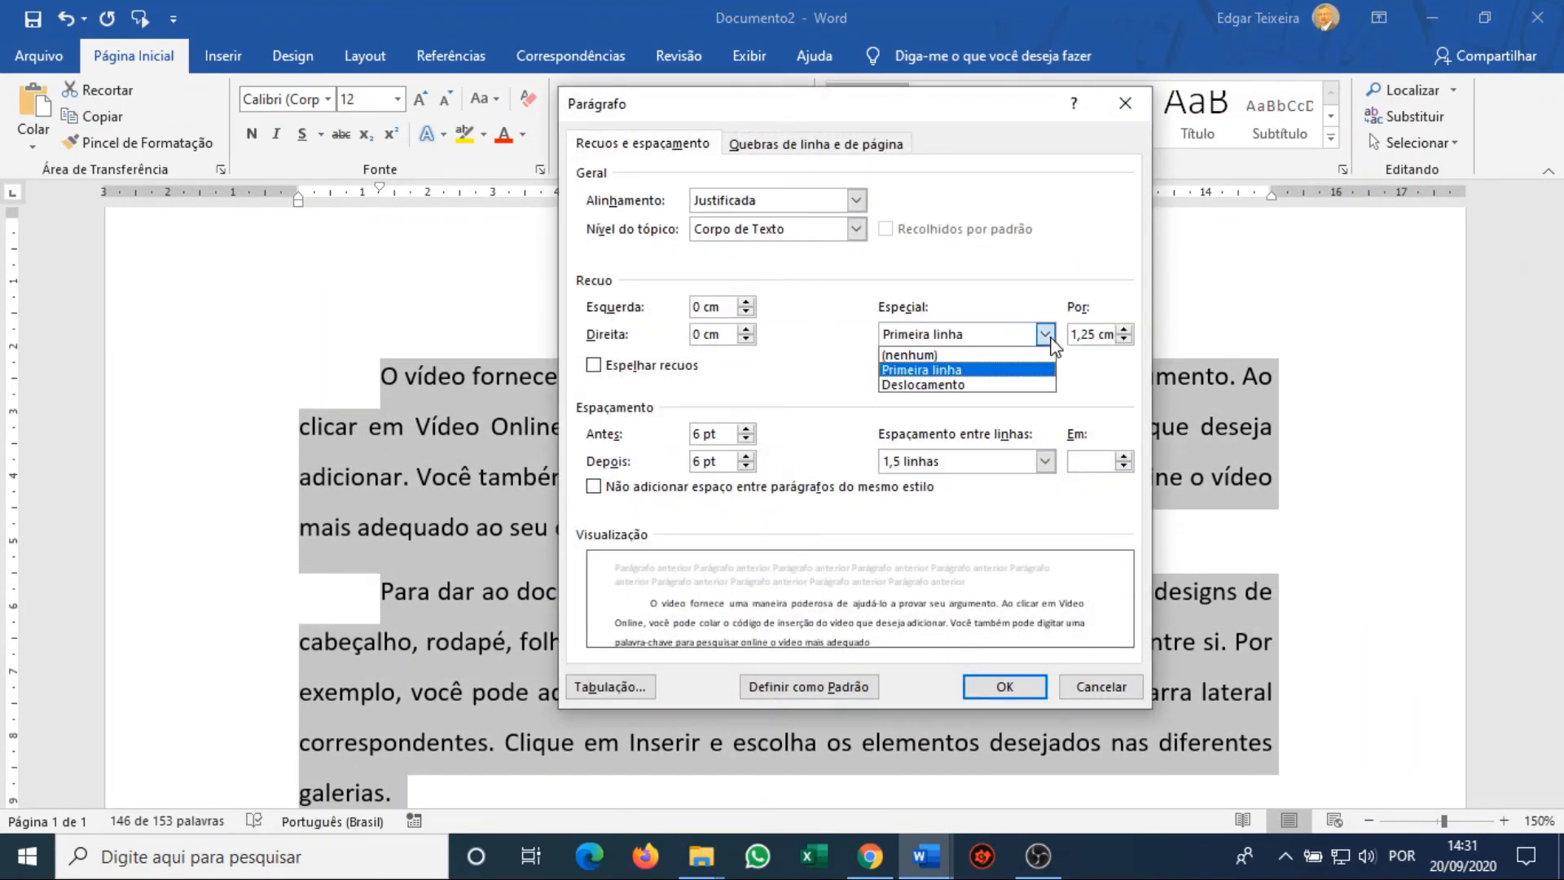
pyautogui.click(980, 386)
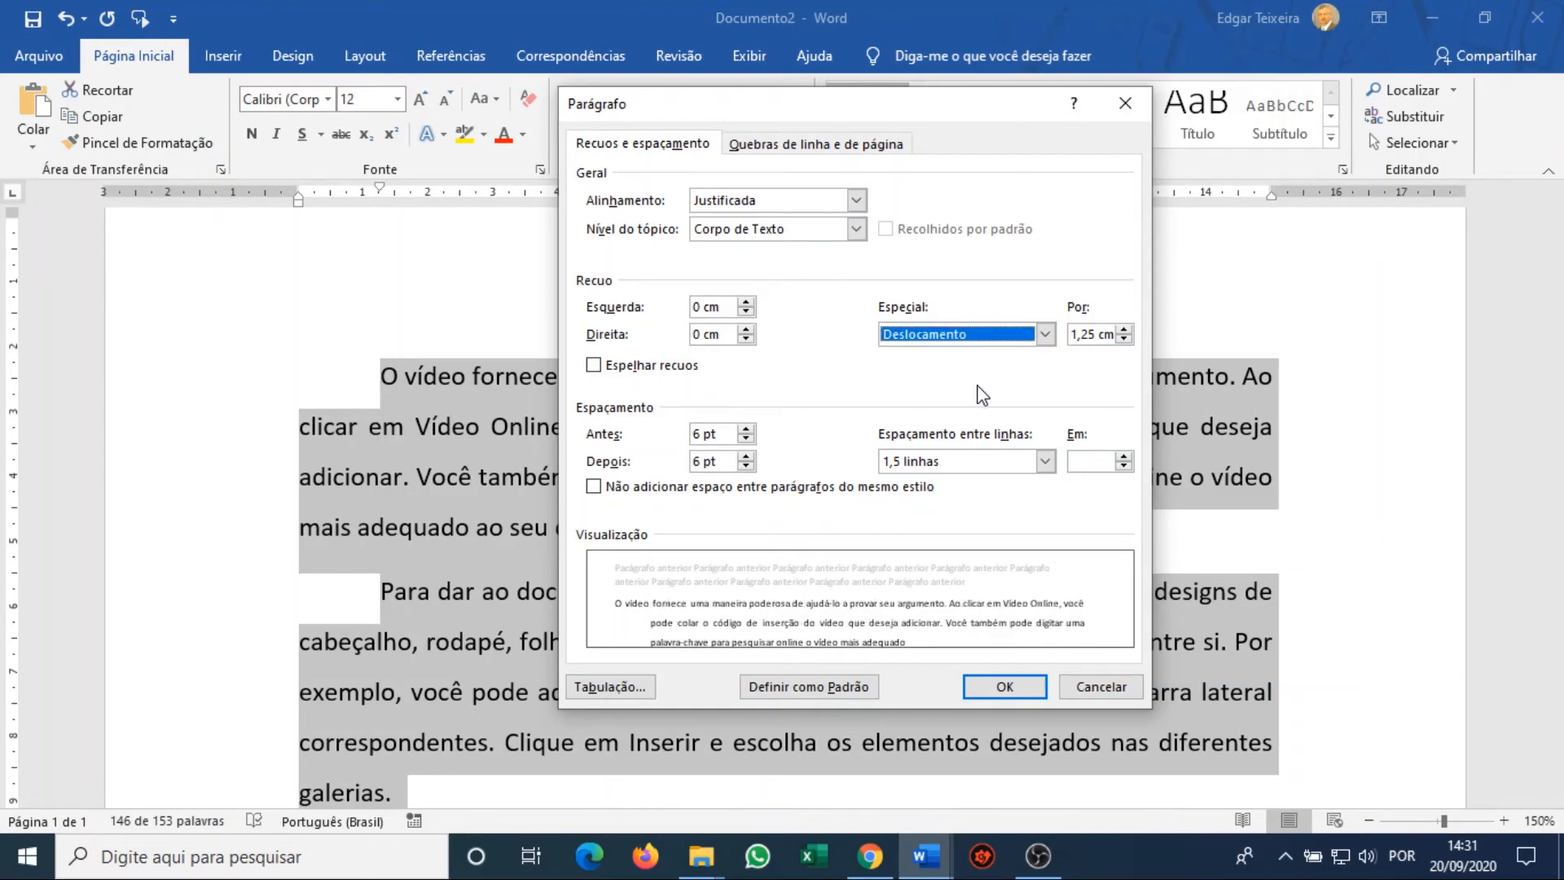
pyautogui.click(1013, 689)
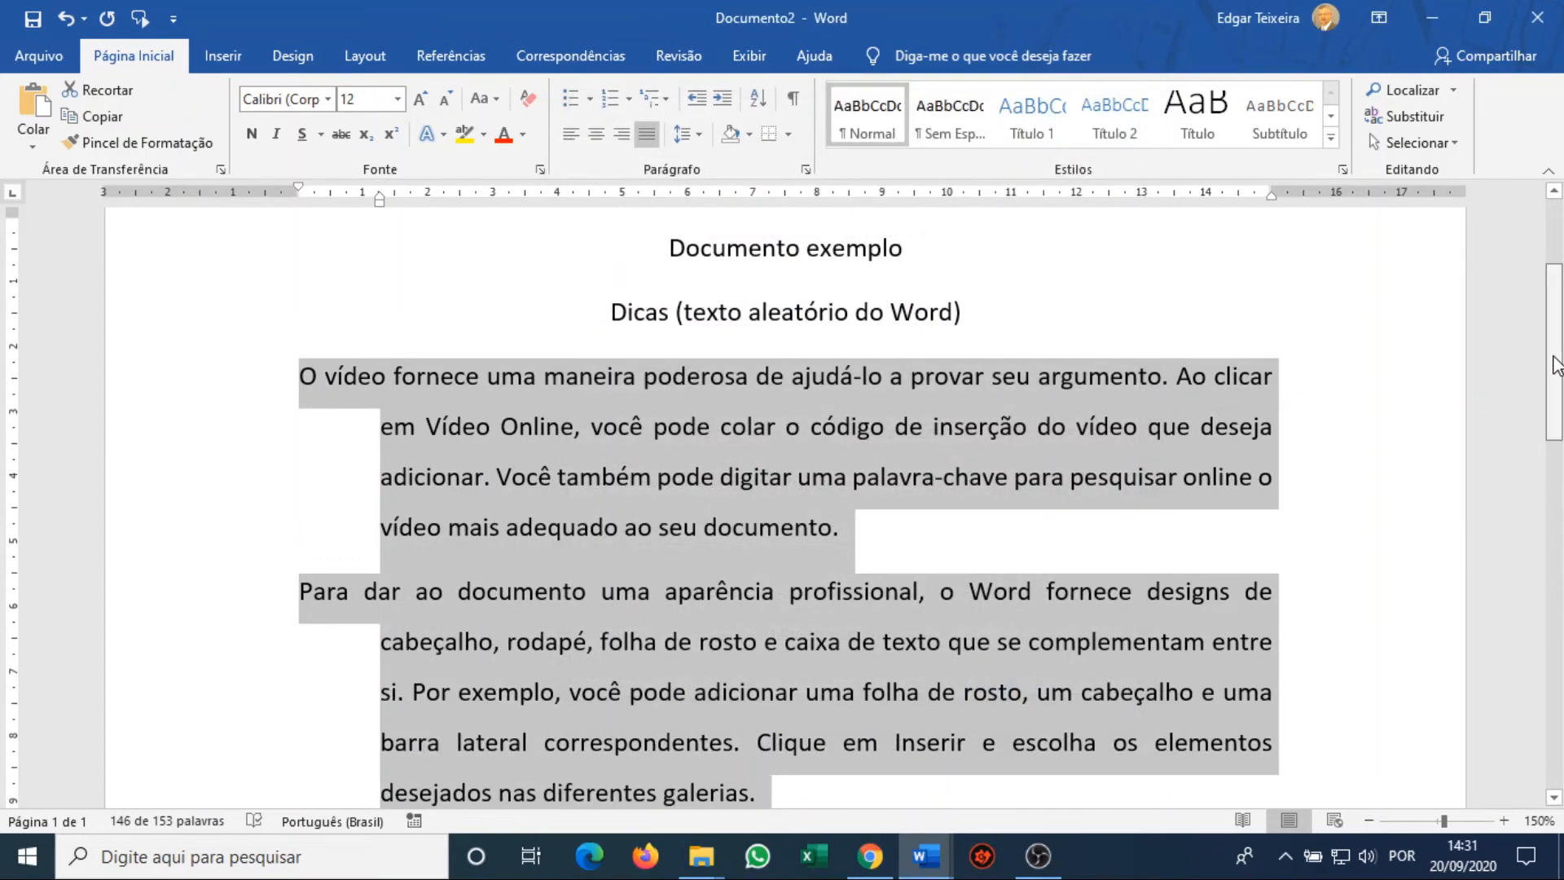
# Set the selected body paragraphs' special indent to Primeira linha by 1,25 cm and their line spacing to Duplo, and apply the settings.
pyautogui.moveTo(1555, 362); pyautogui.dragTo(1556, 312)
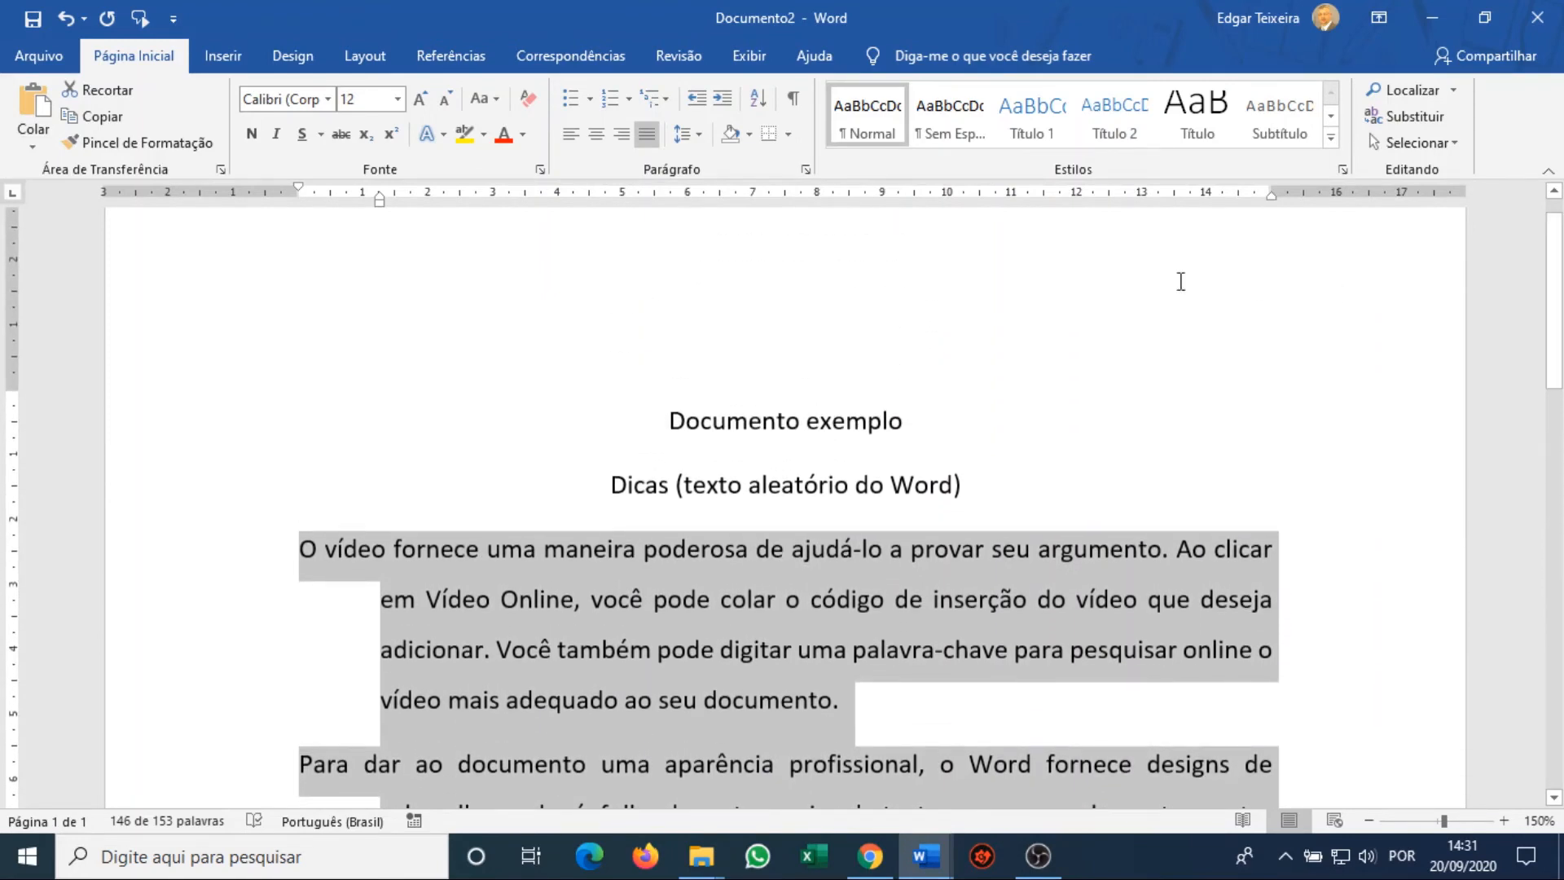
pyautogui.click(806, 170)
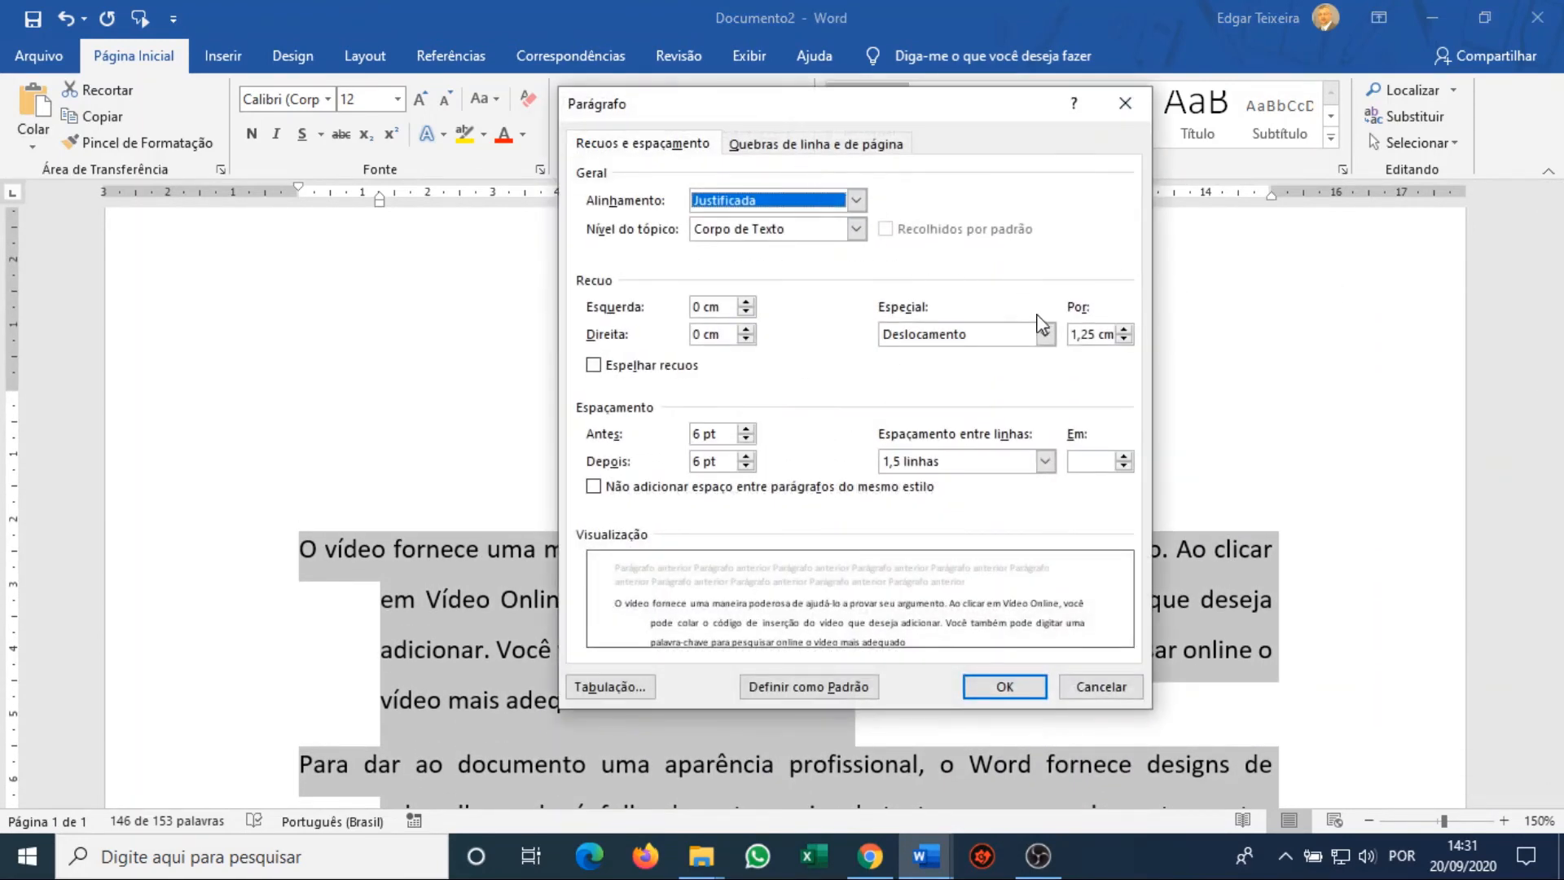
pyautogui.click(1045, 334)
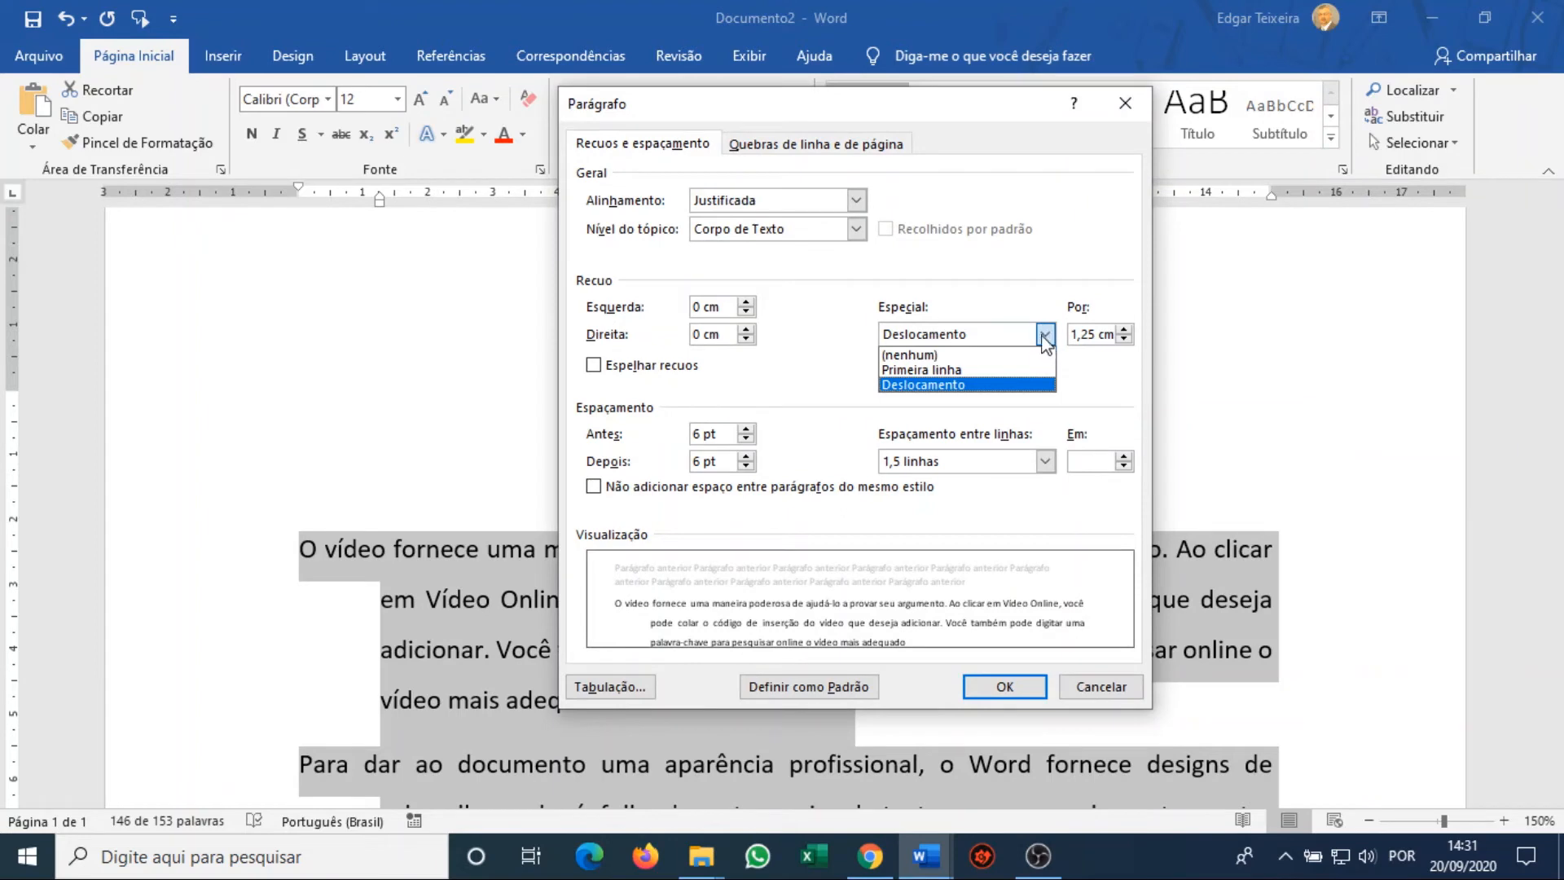
pyautogui.click(975, 368)
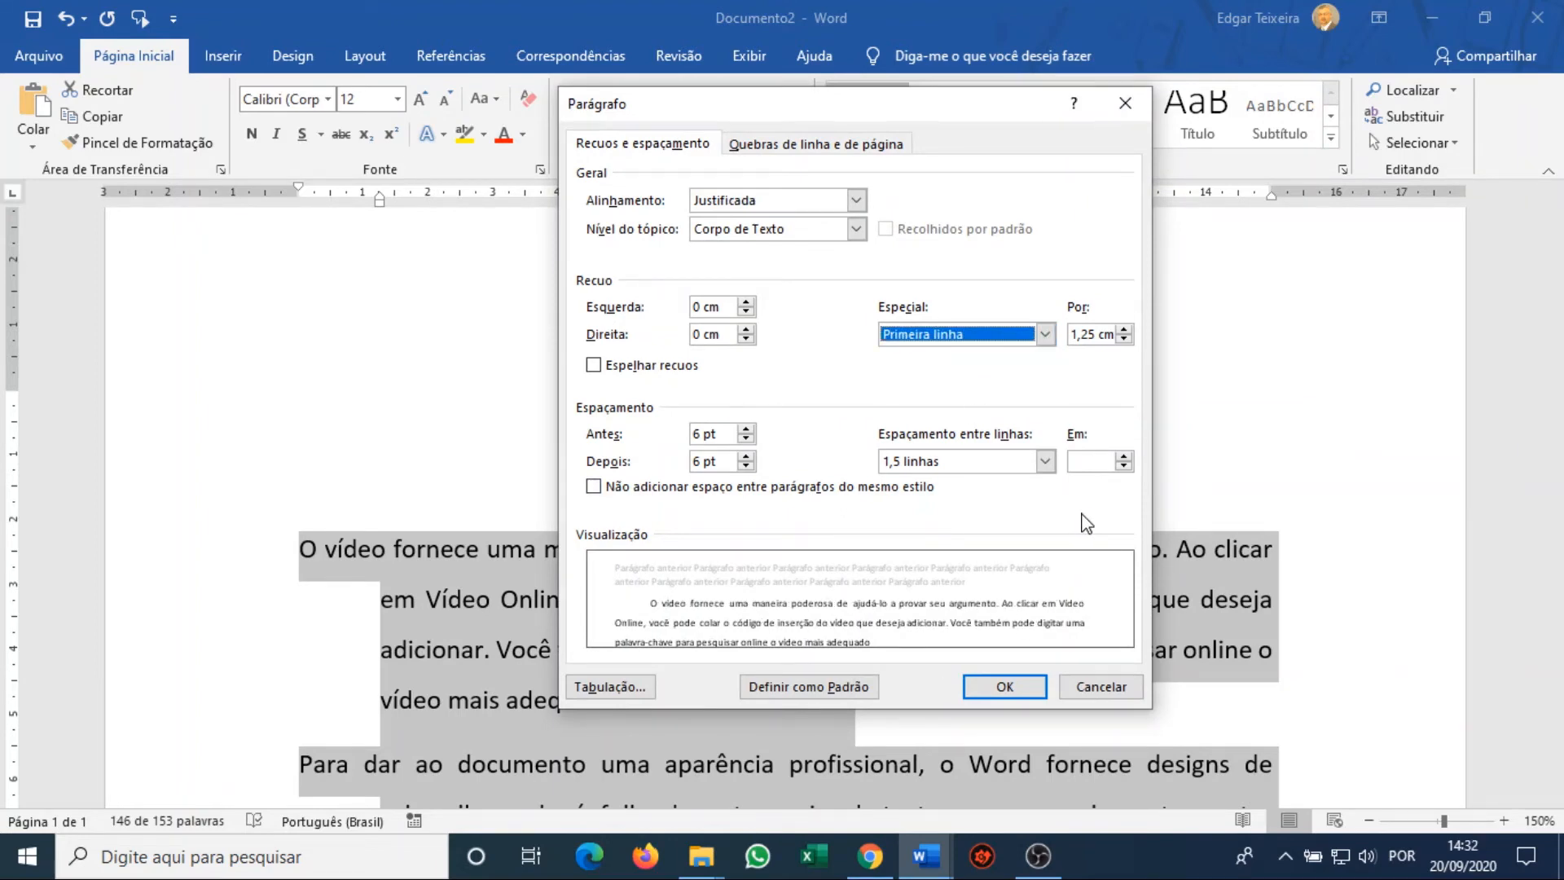
pyautogui.click(1045, 462)
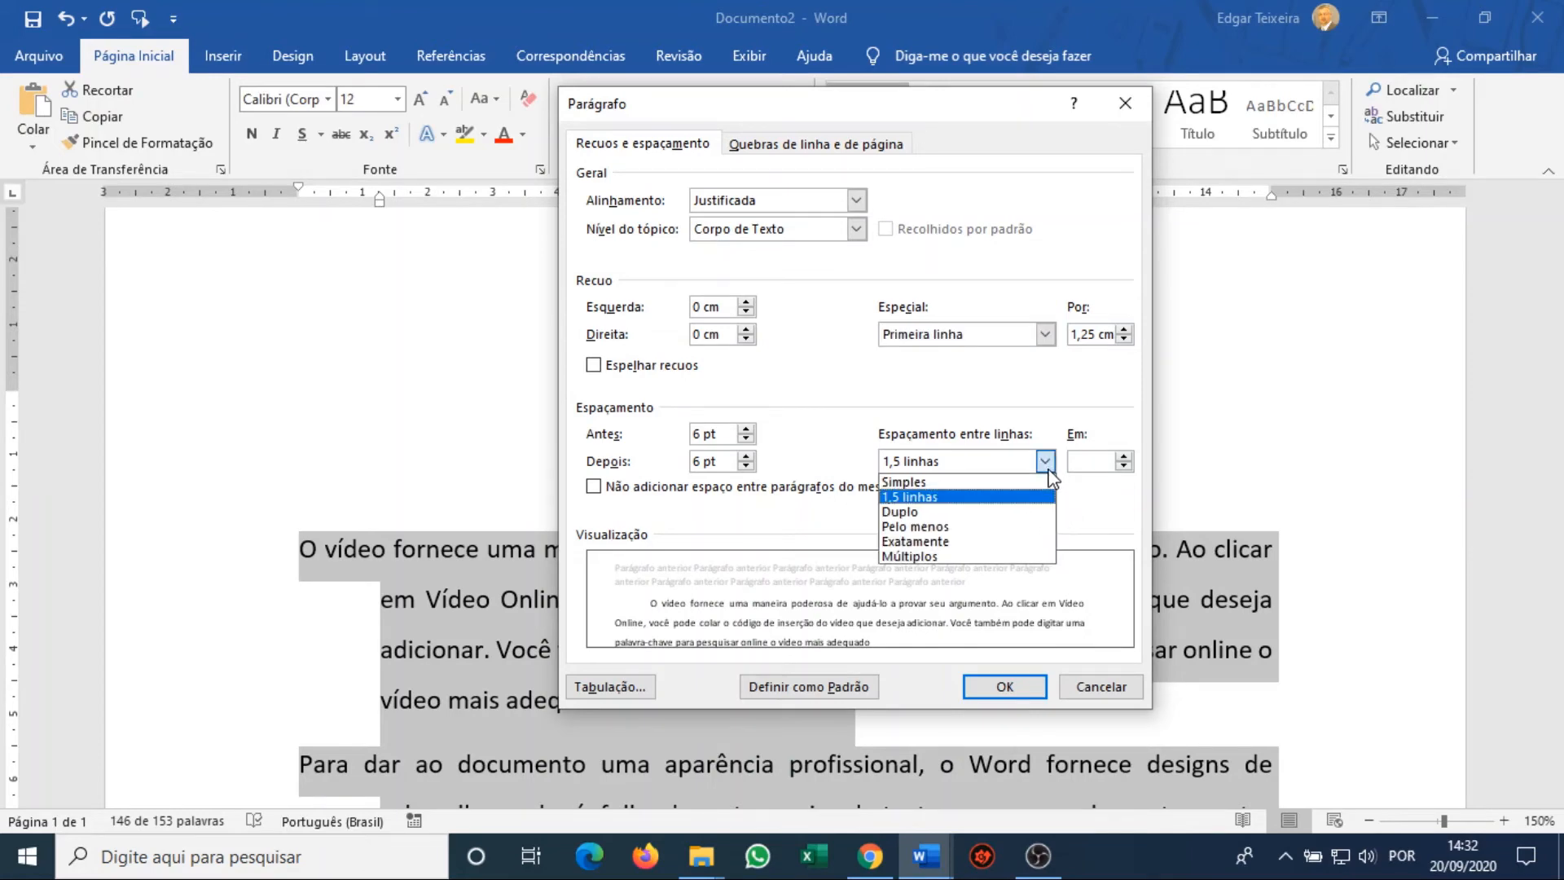
pyautogui.click(927, 513)
pyautogui.click(1027, 684)
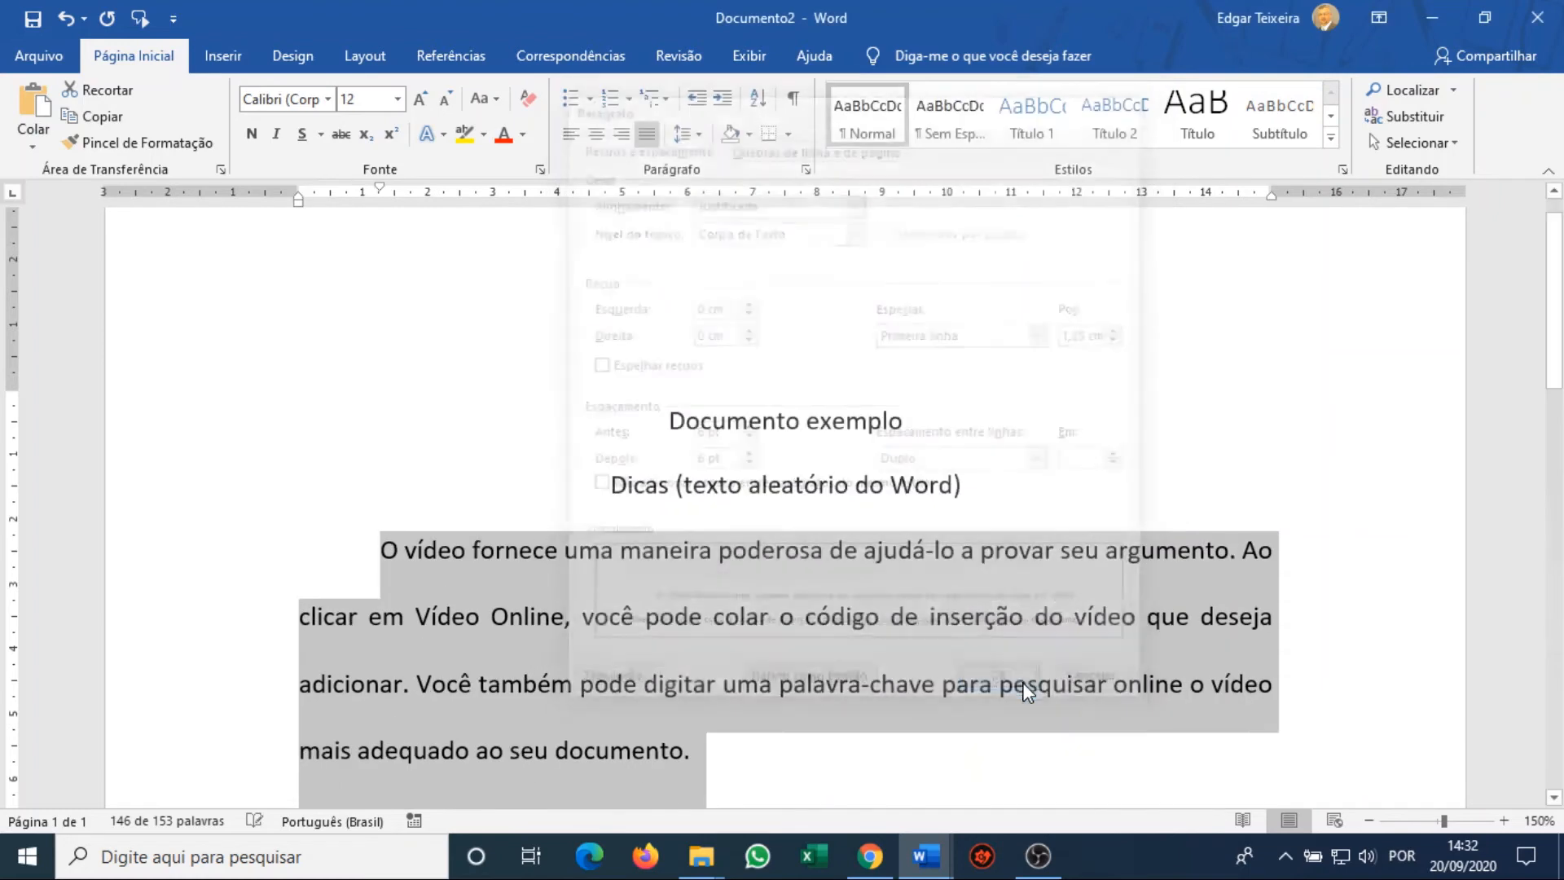
# Change the selected body paragraphs' line spacing to 1,5 linhas, apply it, and review the deselected text.
pyautogui.moveTo(1562, 383)
pyautogui.mouseDown()
pyautogui.moveTo(1562, 554)
pyautogui.moveTo(1561, 384)
pyautogui.moveTo(1561, 405)
pyautogui.mouseUp()
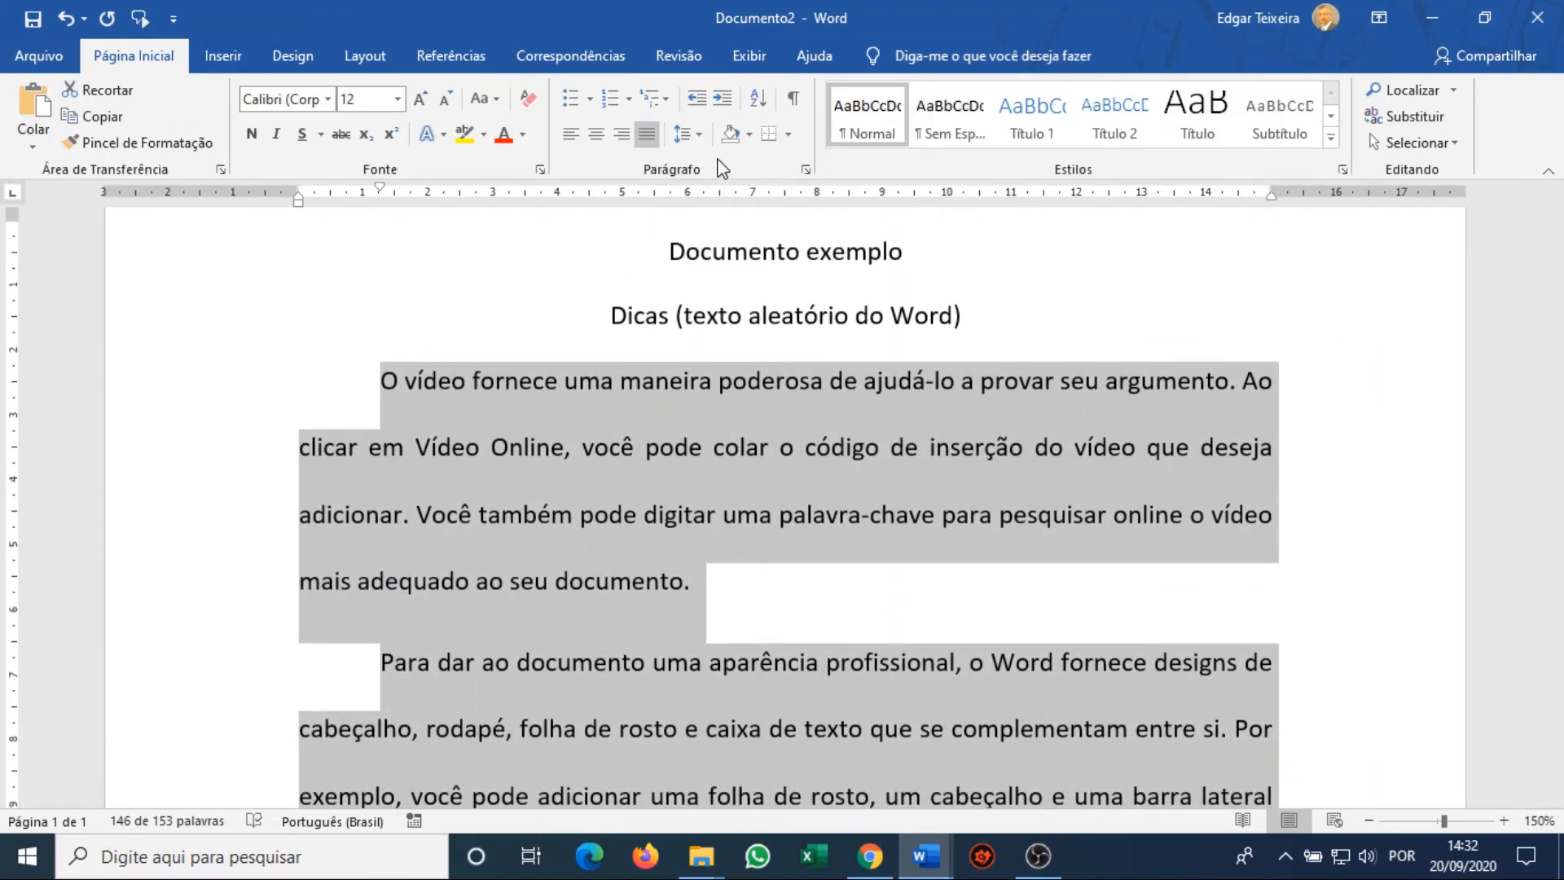
pyautogui.click(806, 172)
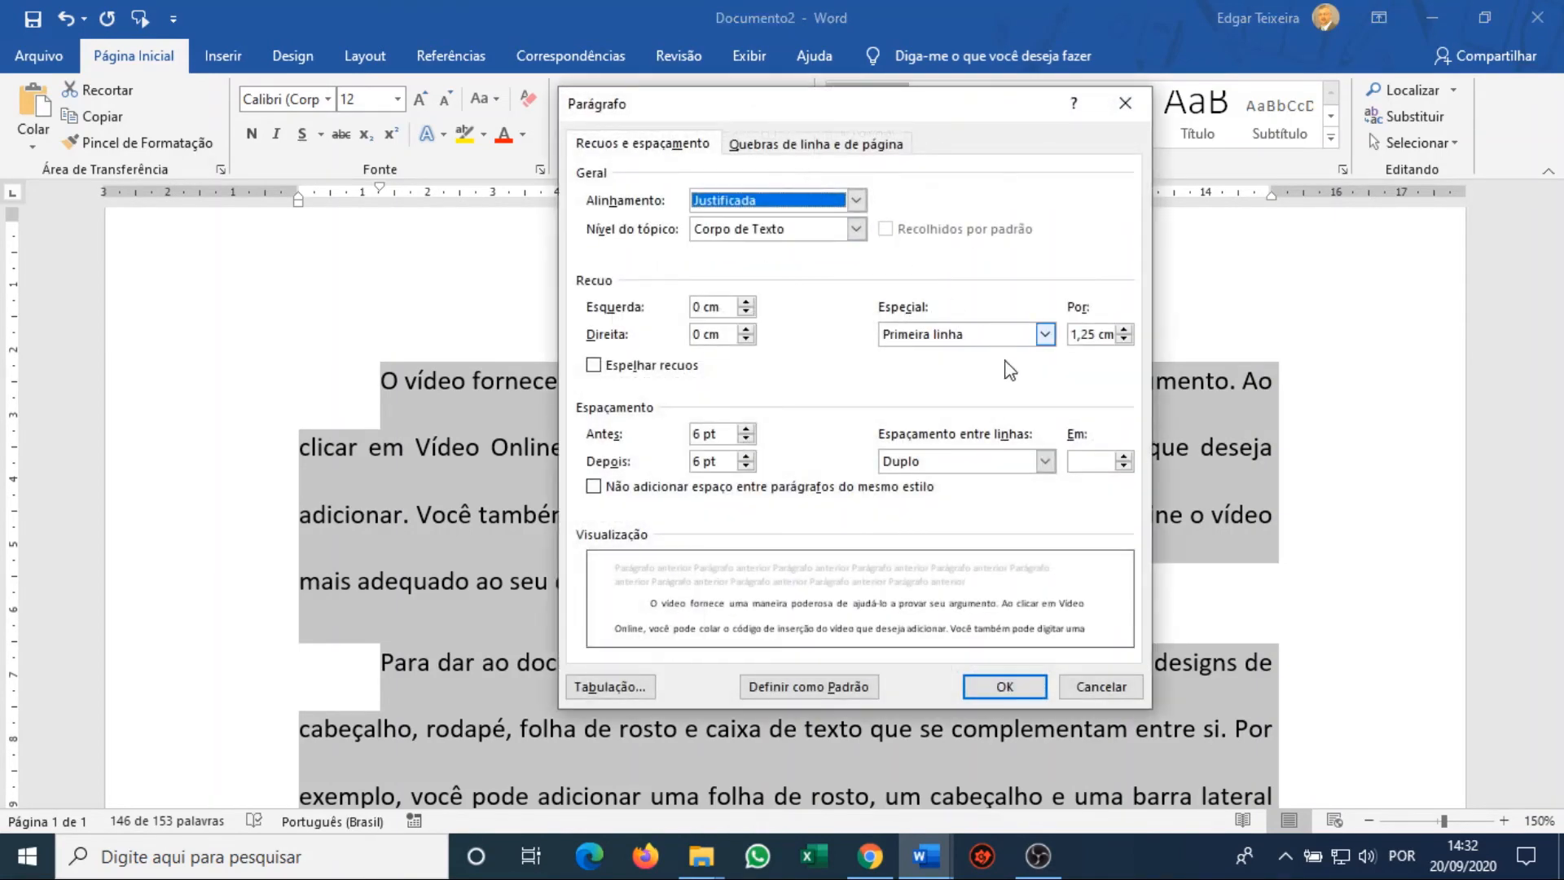
pyautogui.click(1045, 461)
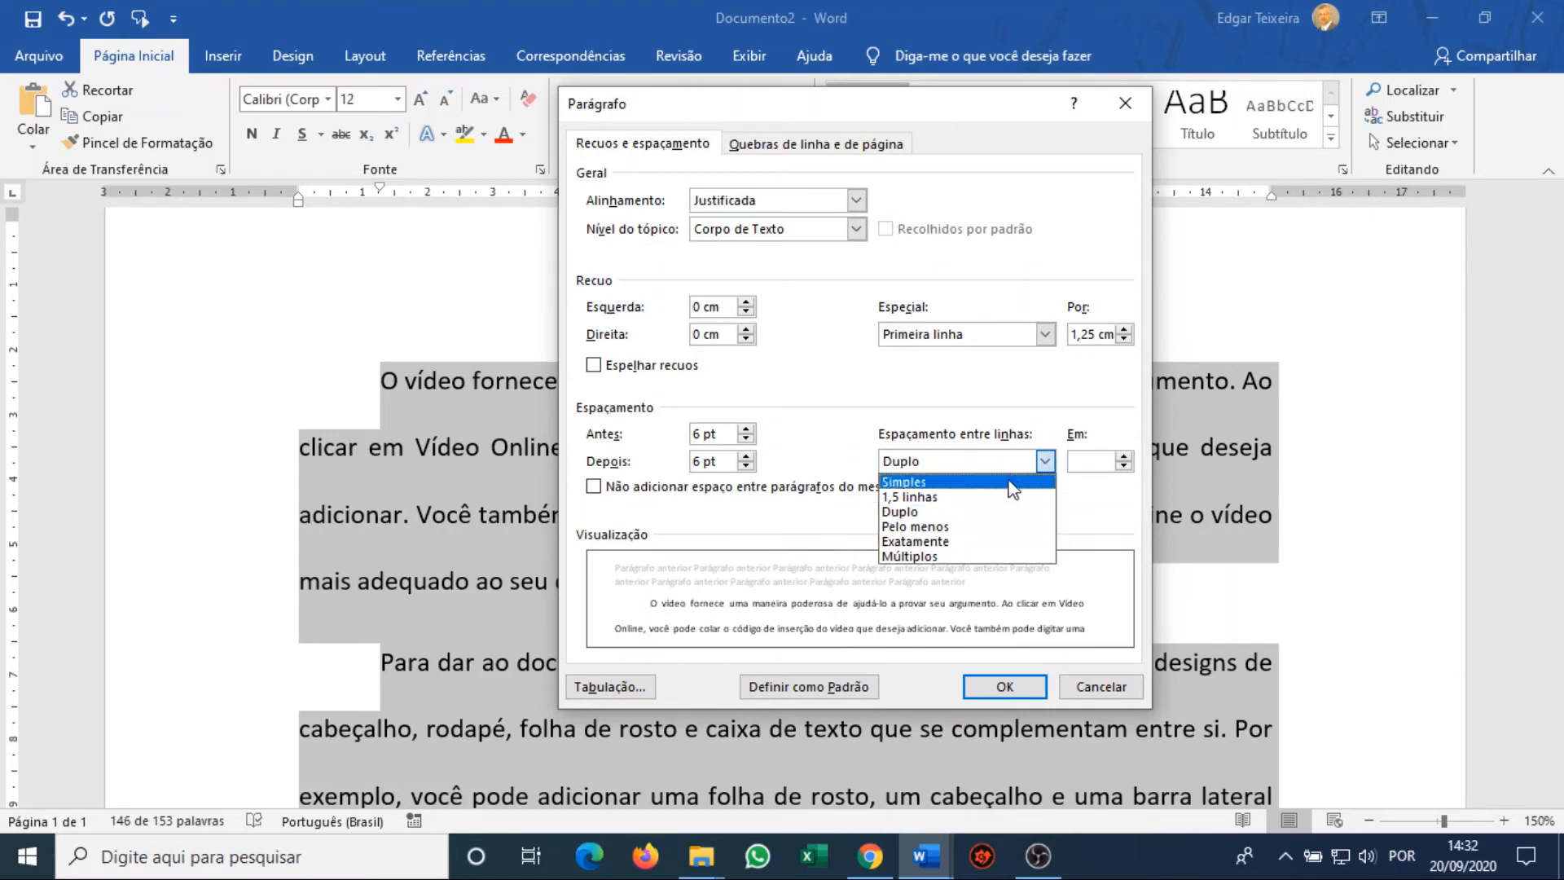
pyautogui.click(962, 499)
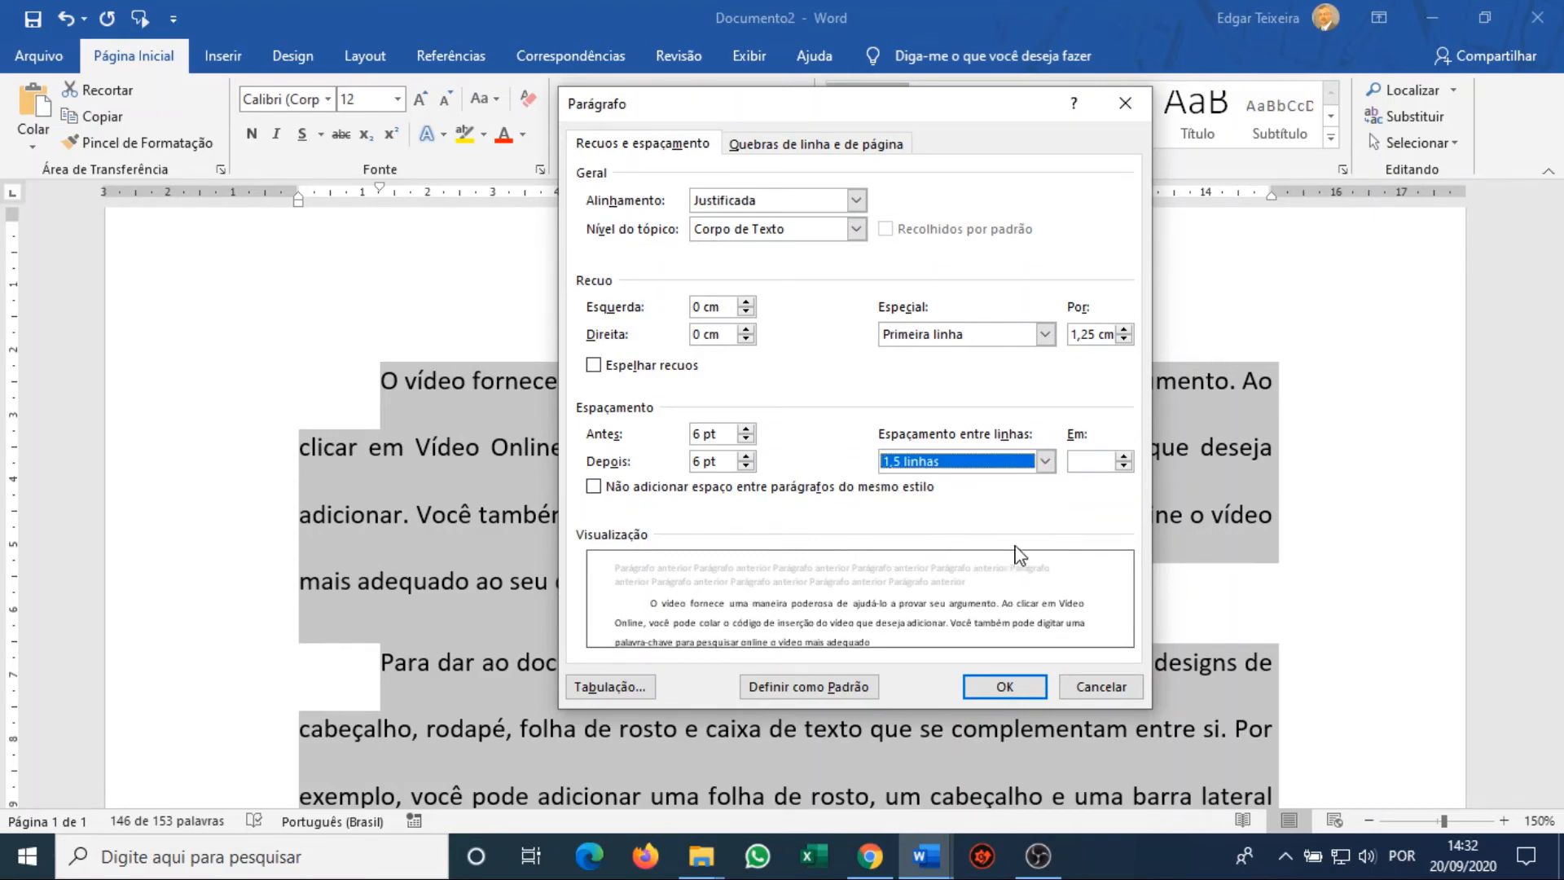
pyautogui.click(998, 690)
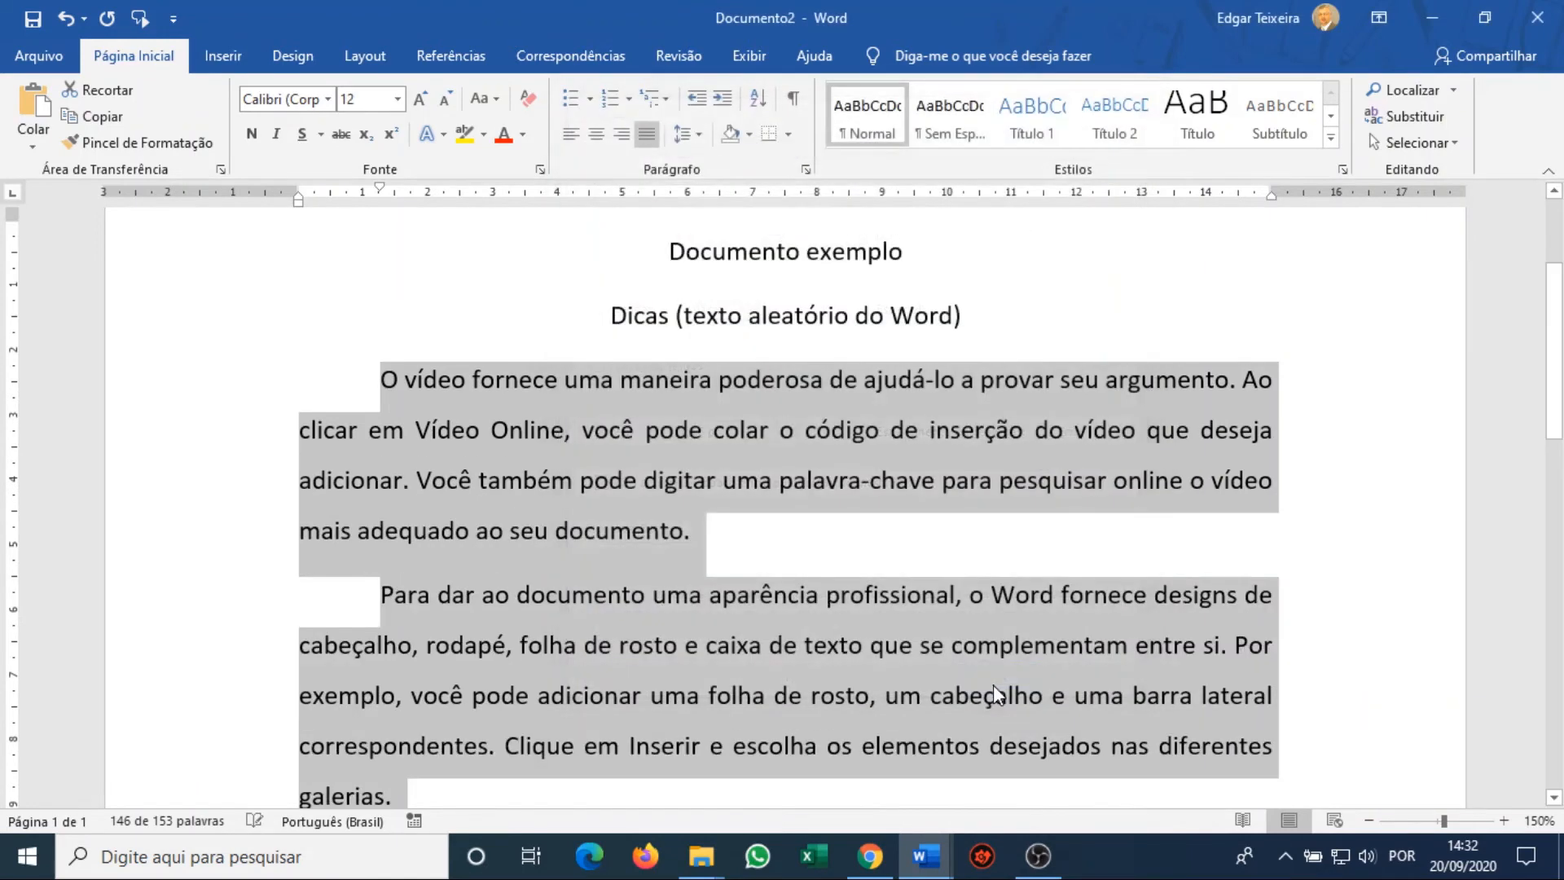
pyautogui.click(1222, 422)
pyautogui.scroll(-5, 1221, 422)
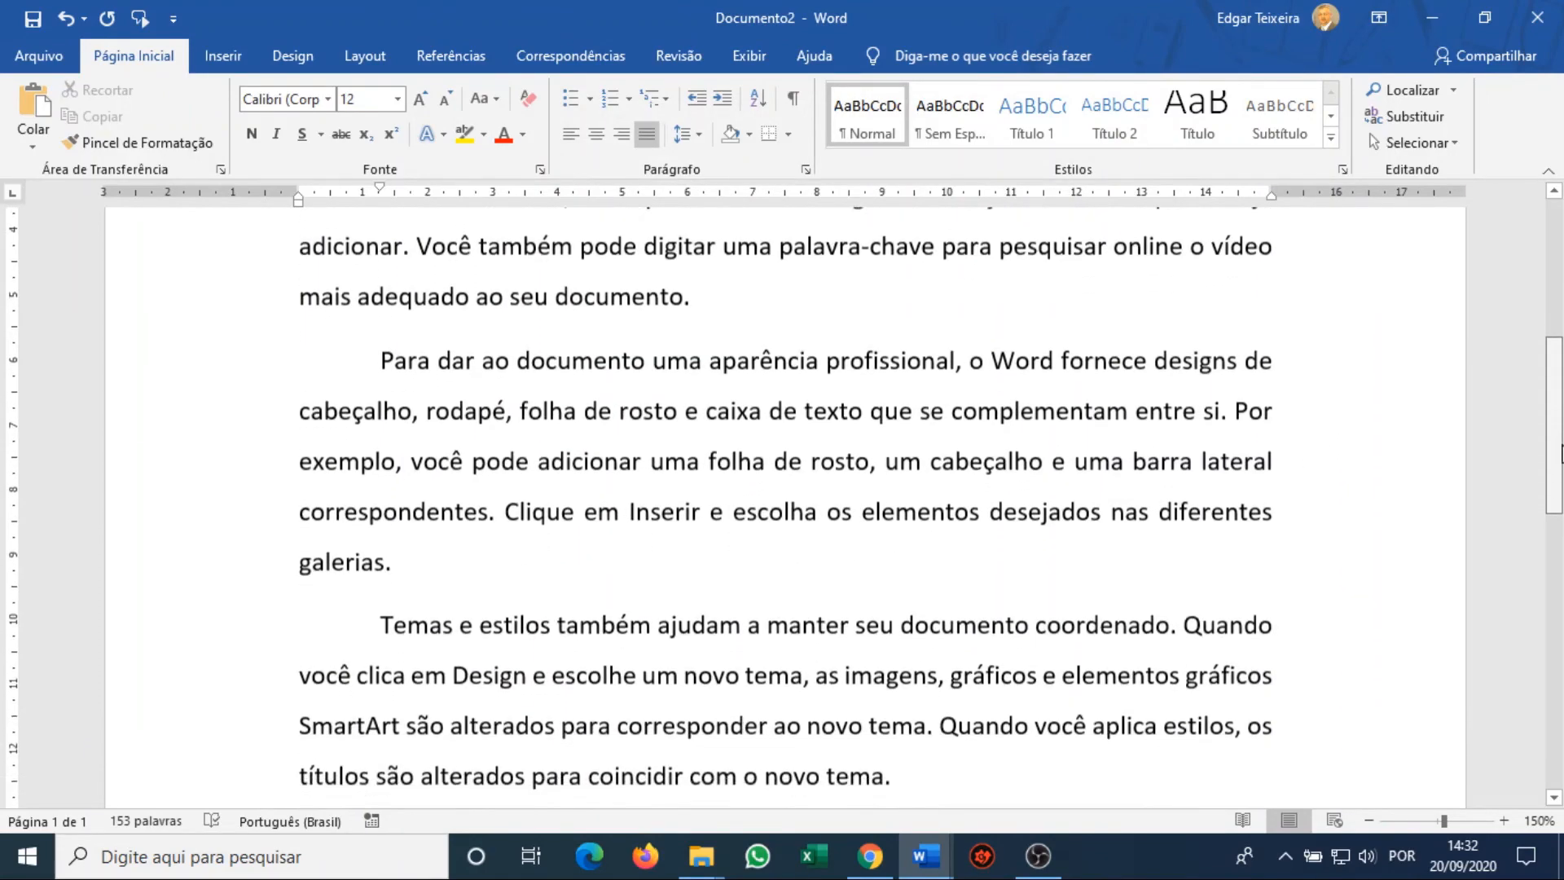
pyautogui.moveTo(1562, 488); pyautogui.dragTo(1559, 366)
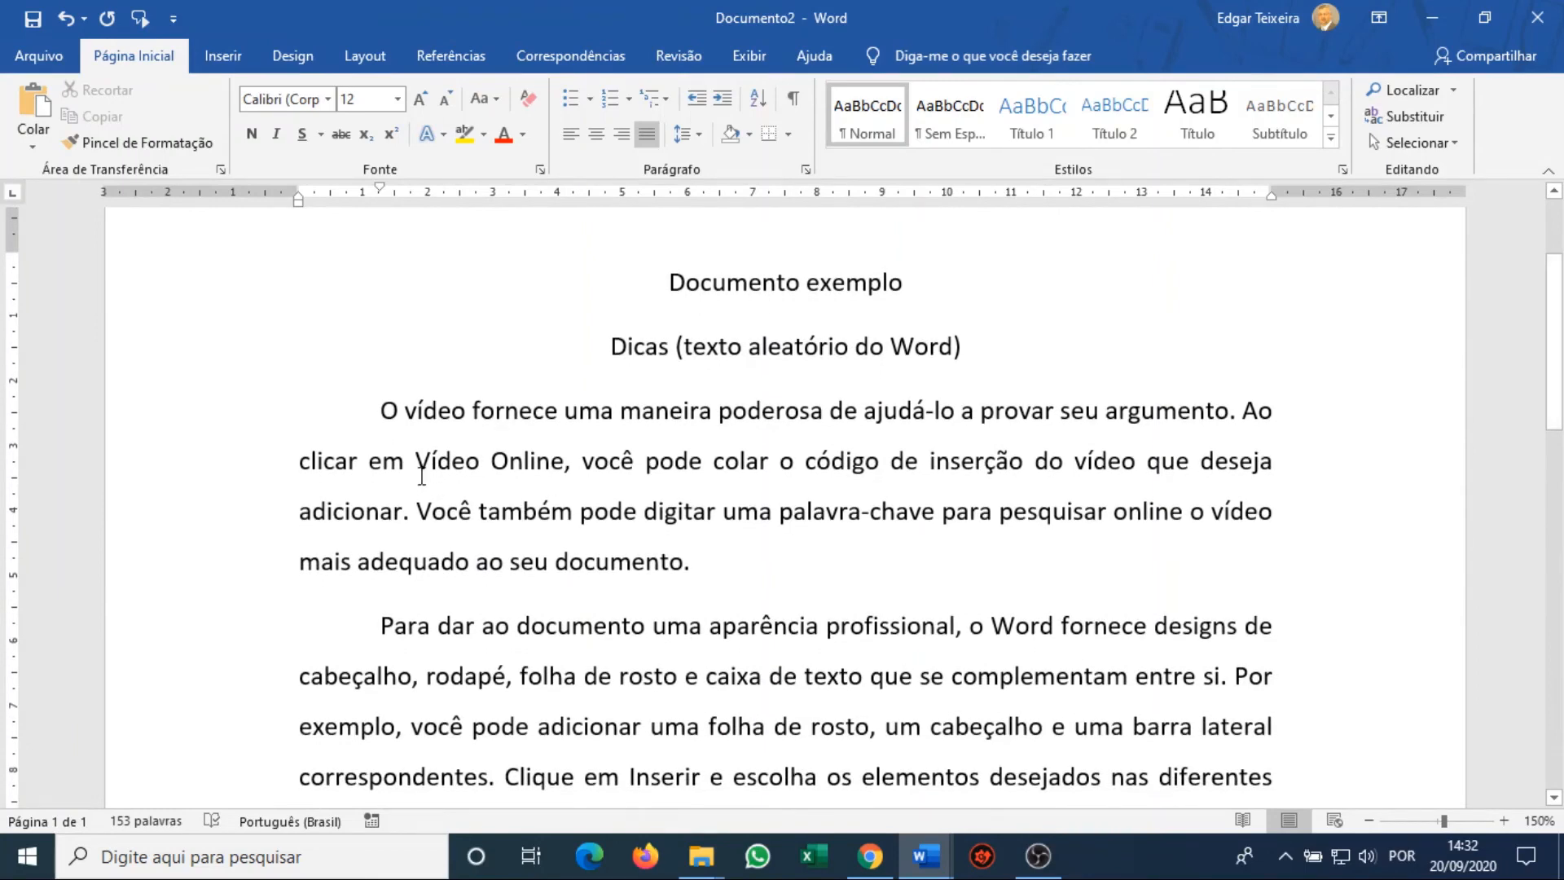
# Select the first body paragraph and remove its first-line indent on the ruler, with the Windows magnifier (Lupa) turned on.
pyautogui.moveTo(191, 410); pyautogui.dragTo(185, 567)
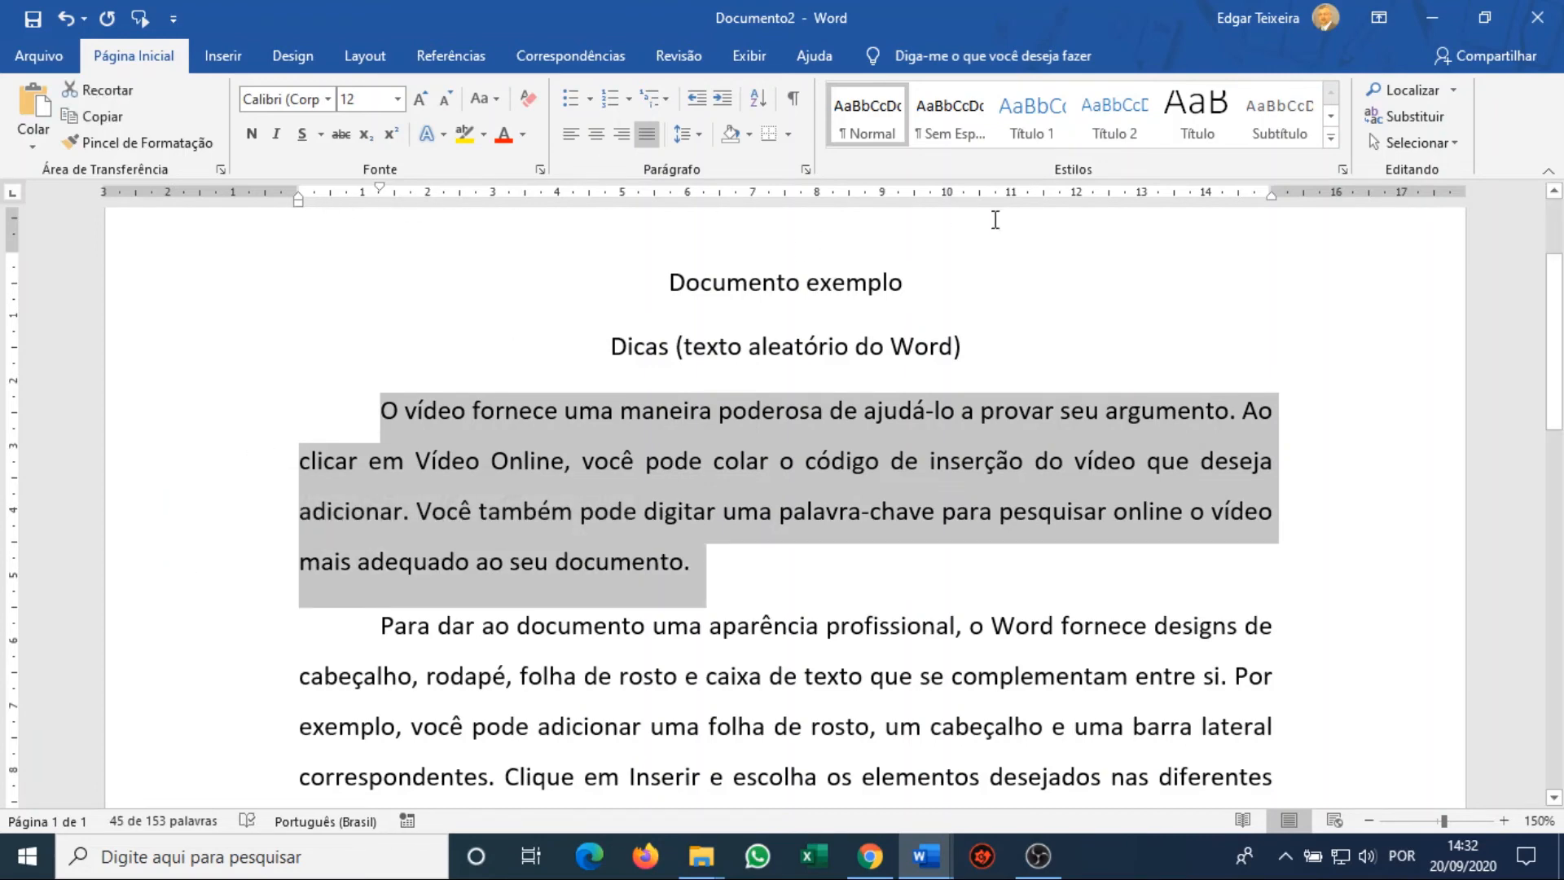
pyautogui.press('super+plus')
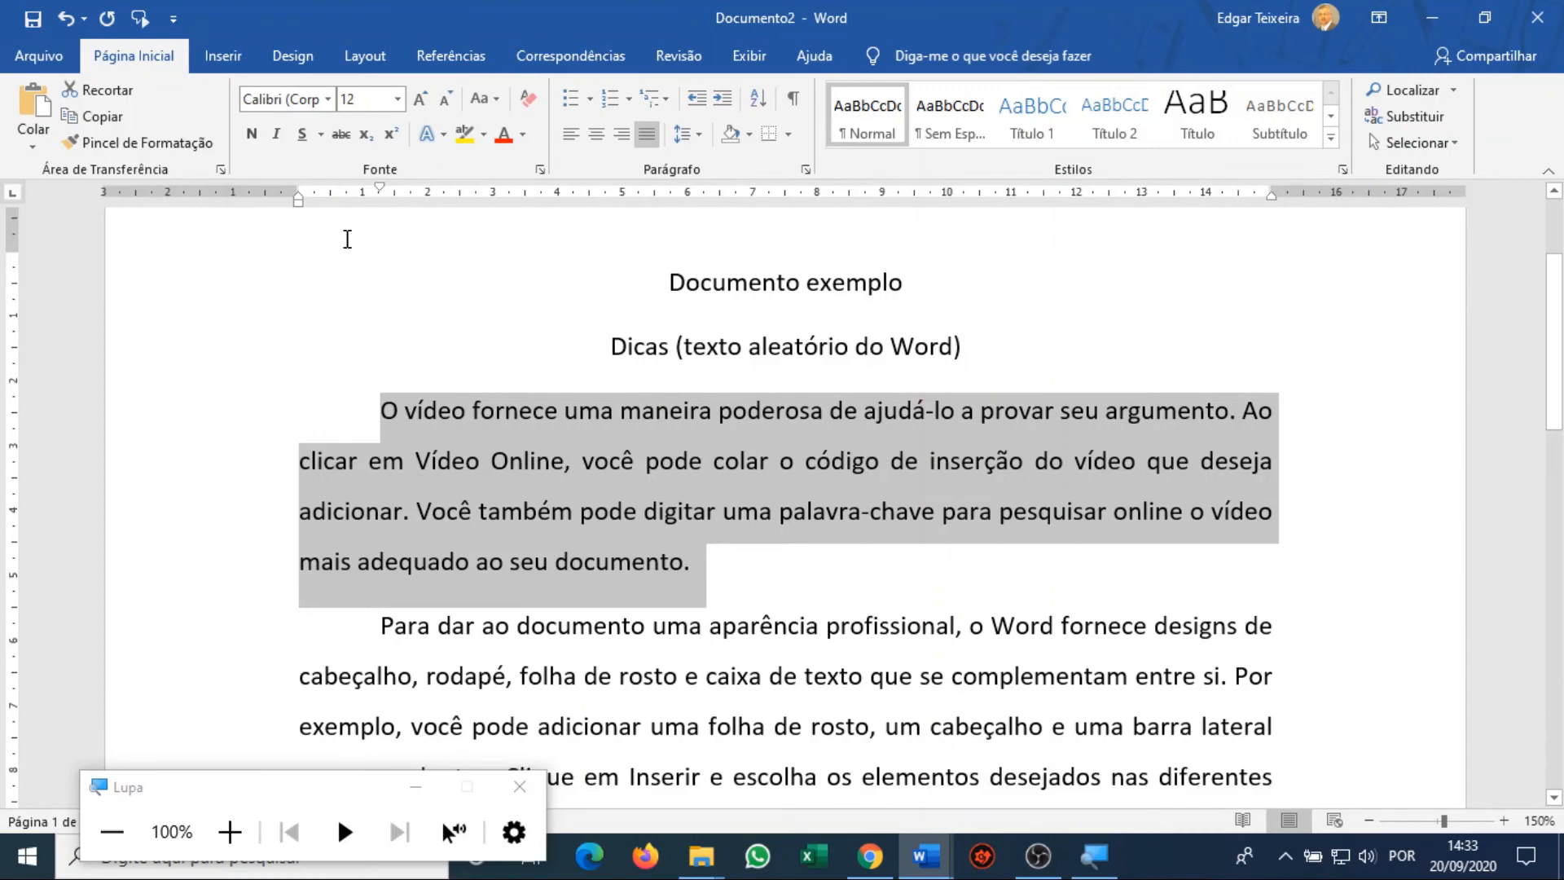
pyautogui.press('super+plus')
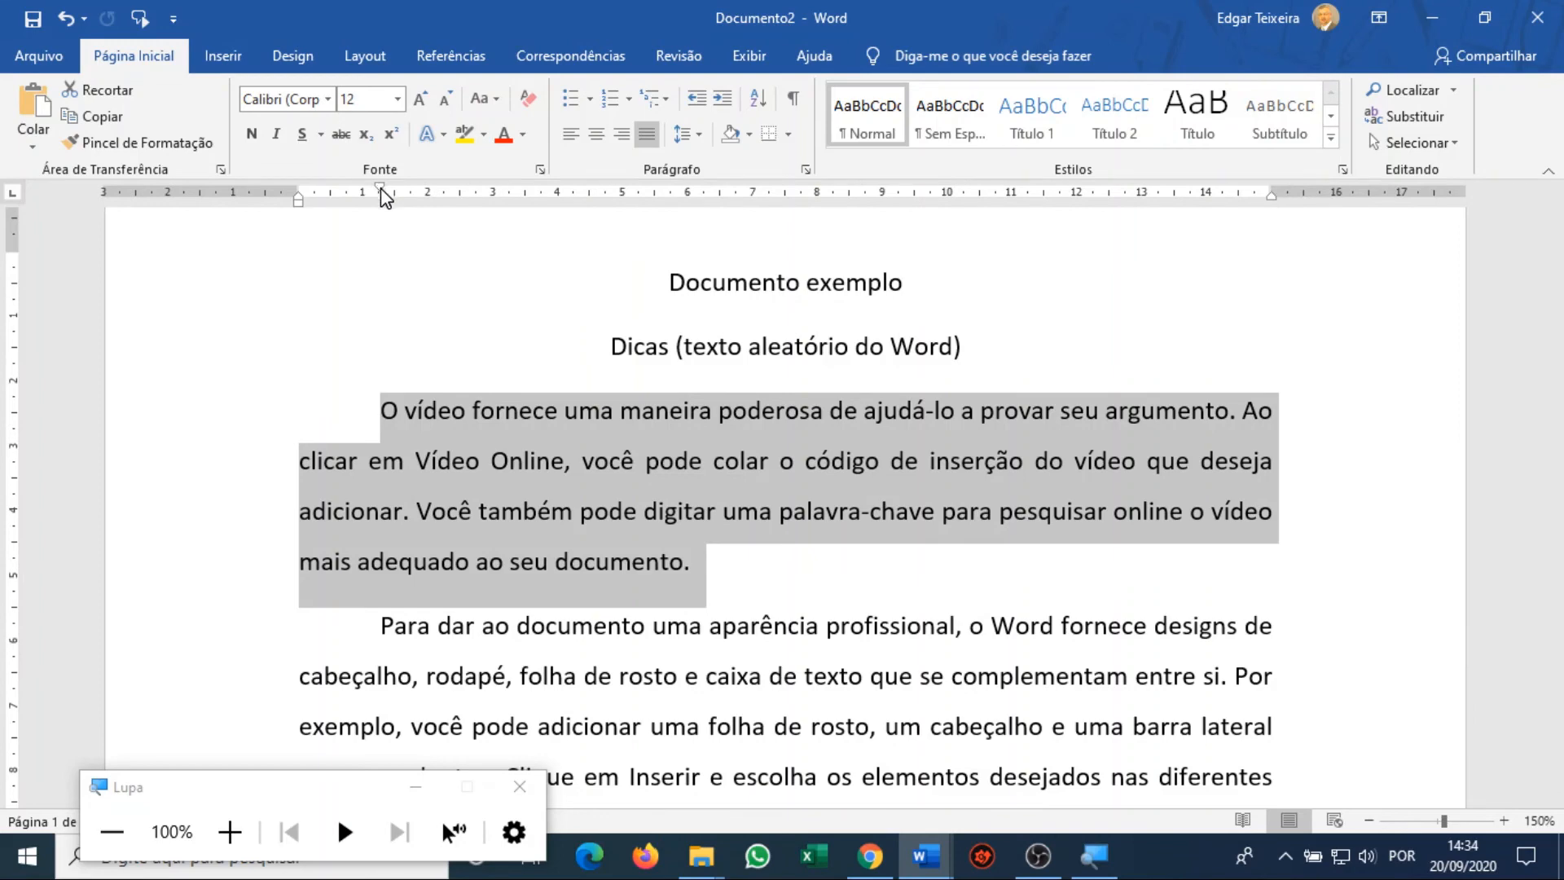
pyautogui.moveTo(380, 188); pyautogui.dragTo(299, 189)
pyautogui.tripleClick(301, 427)
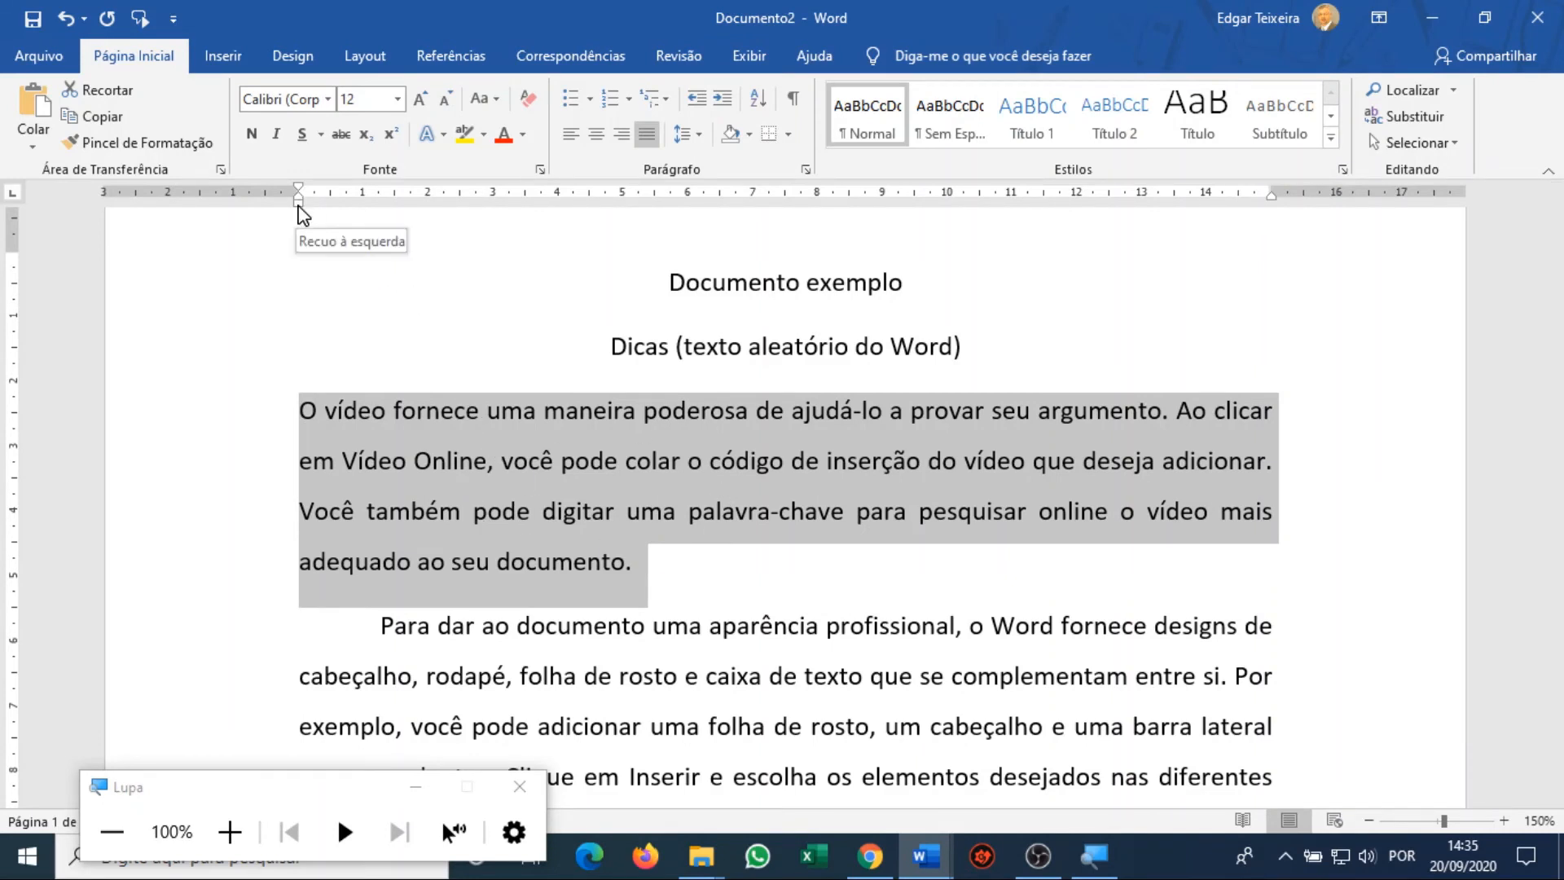
# Try a left indent of about 3,75 cm on the whole first body paragraph, and return it to 0 cm.
pyautogui.moveTo(299, 207); pyautogui.dragTo(544, 222)
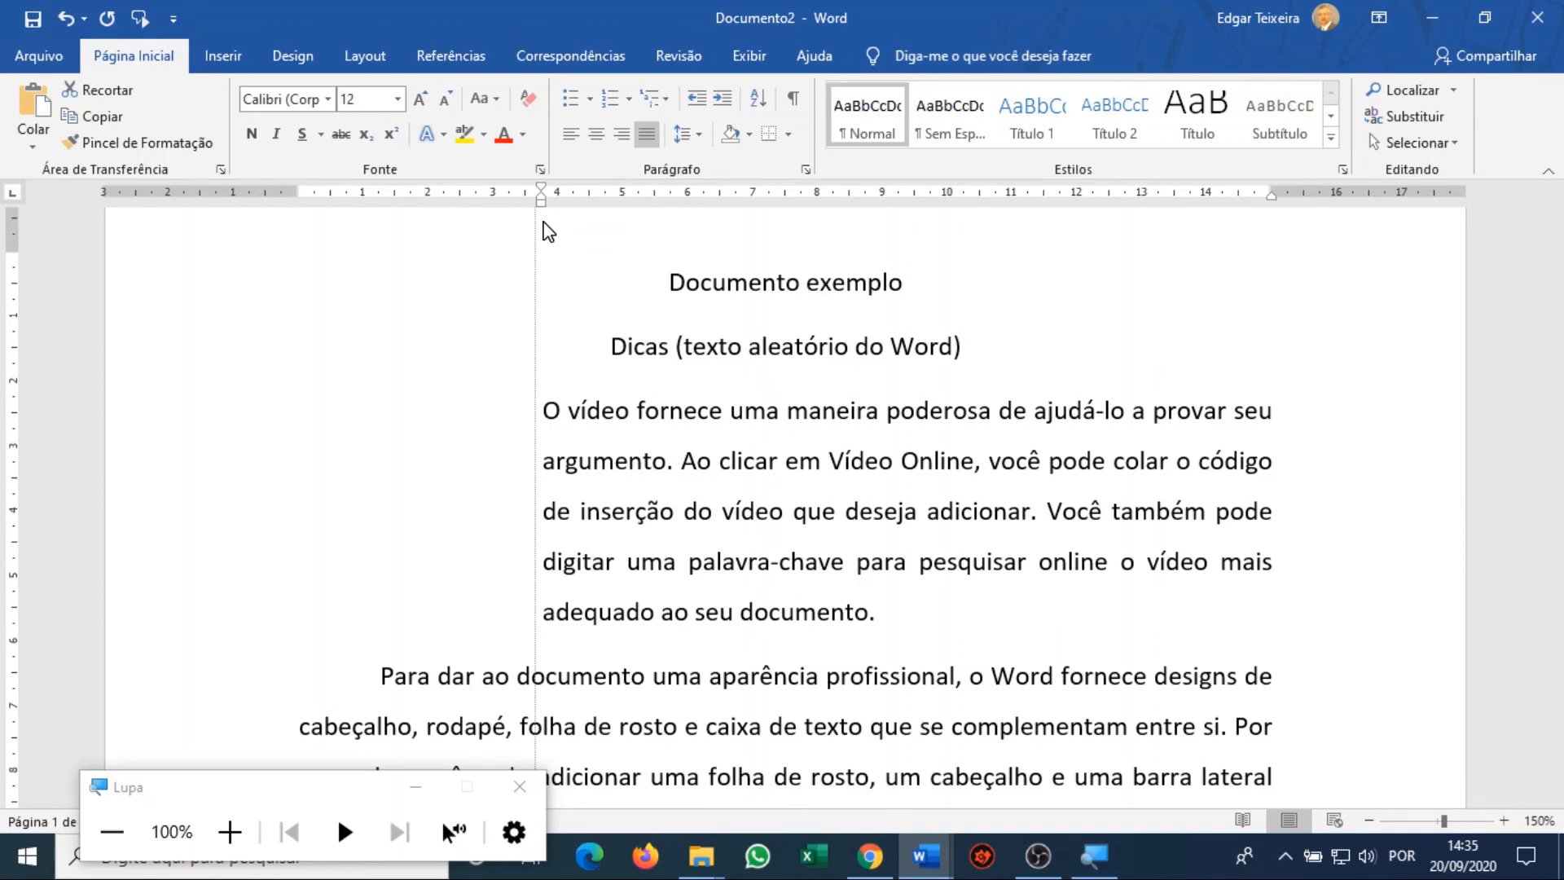
pyautogui.moveTo(543, 223); pyautogui.dragTo(545, 222)
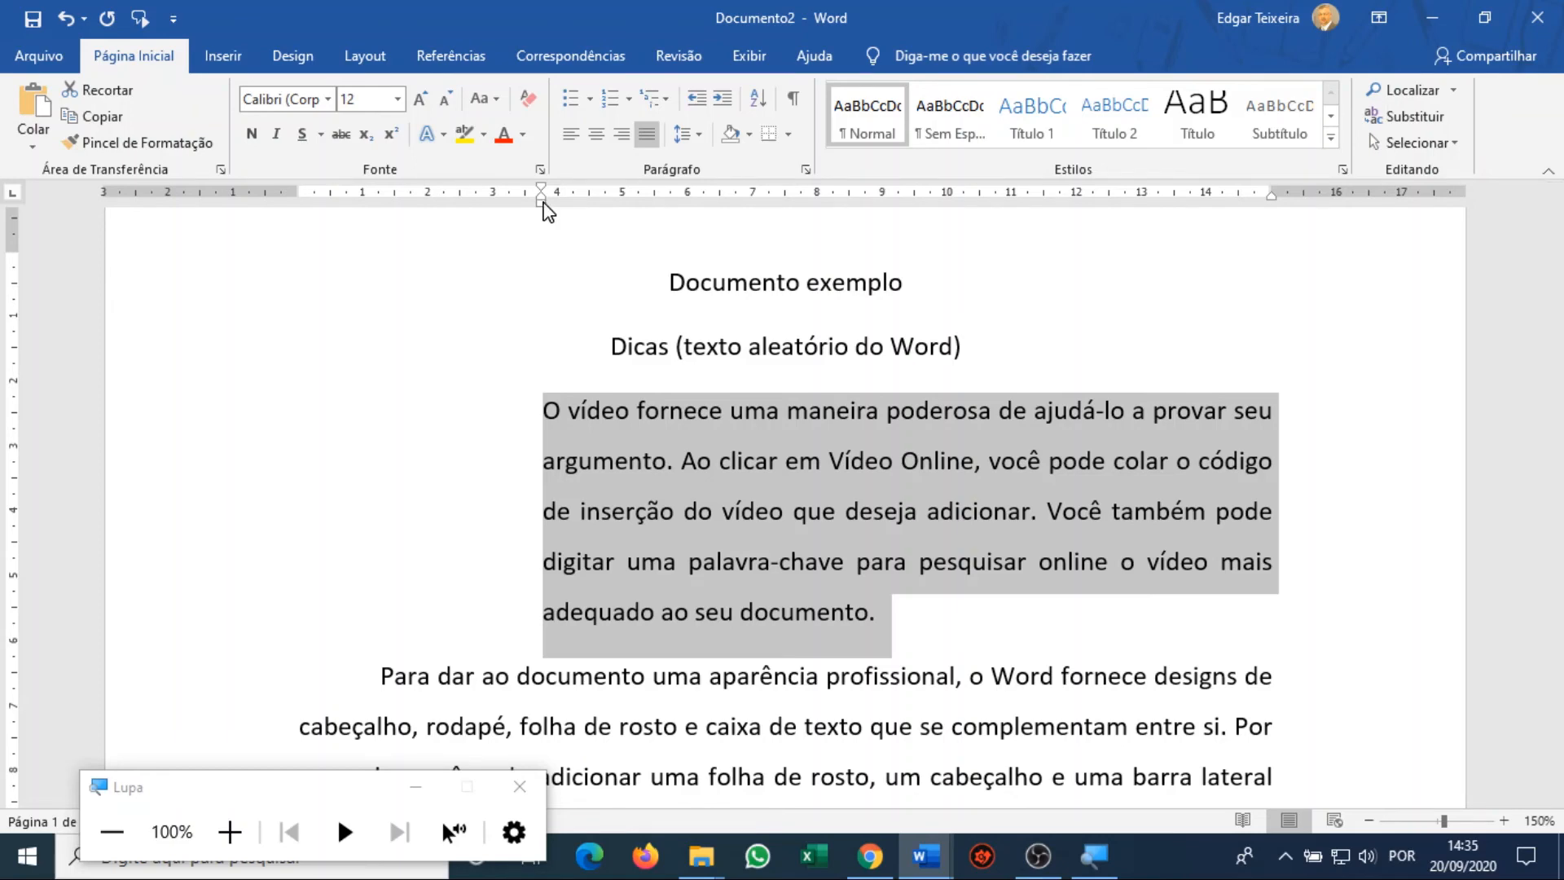
pyautogui.moveTo(544, 206)
pyautogui.mouseDown()
pyautogui.moveTo(437, 227)
pyautogui.moveTo(302, 218)
pyautogui.mouseUp()
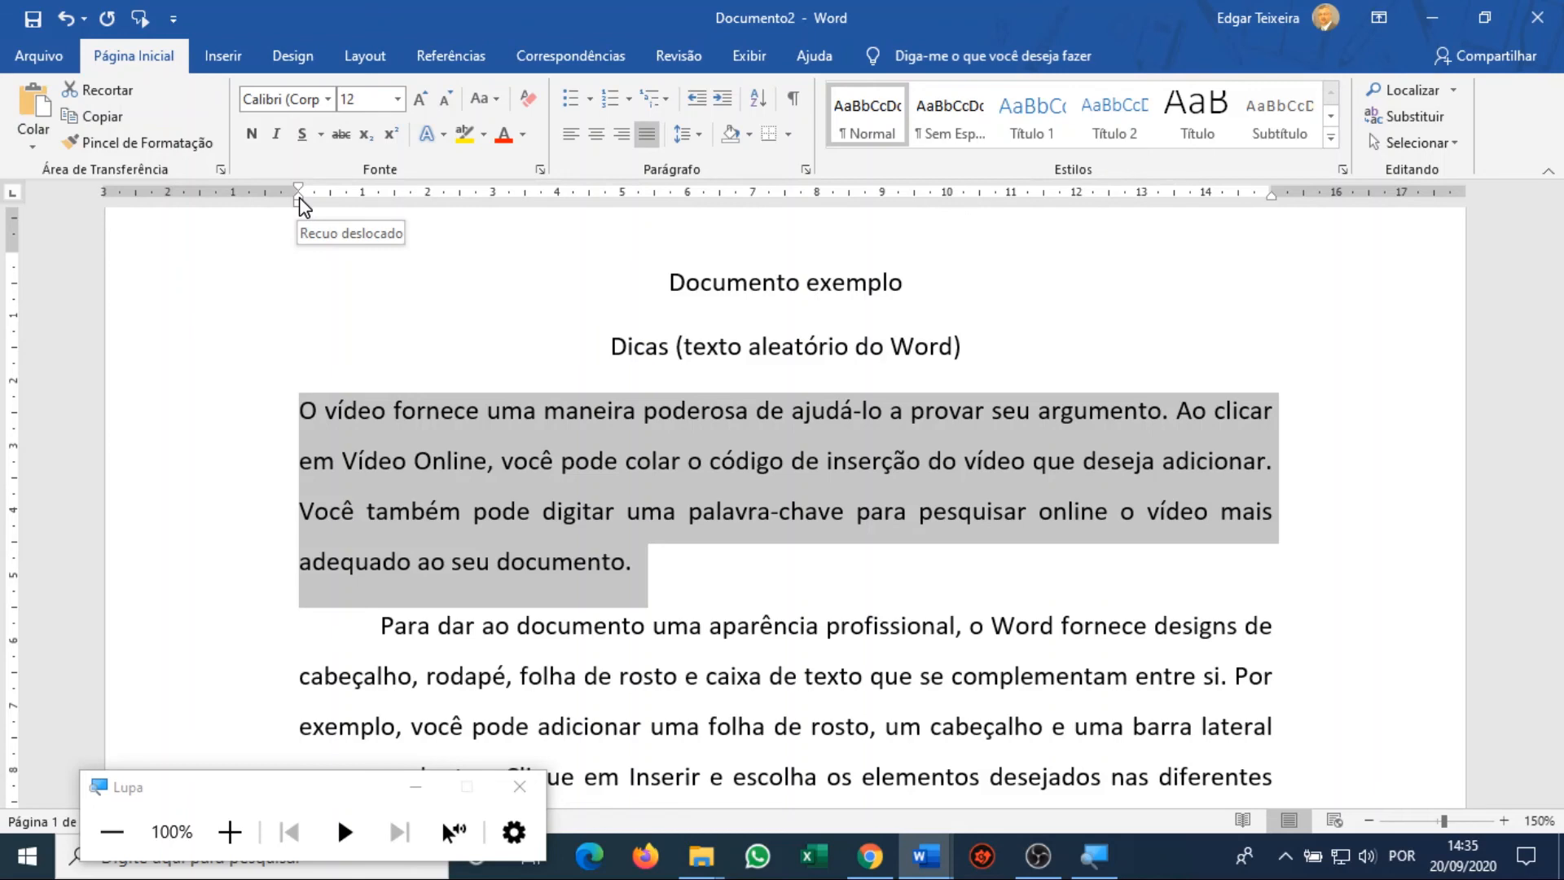
# Try a hanging indent of about 2,75 cm on the first body paragraph, and settle on a 1,25 cm first-line indent.
pyautogui.moveTo(300, 200); pyautogui.dragTo(482, 217)
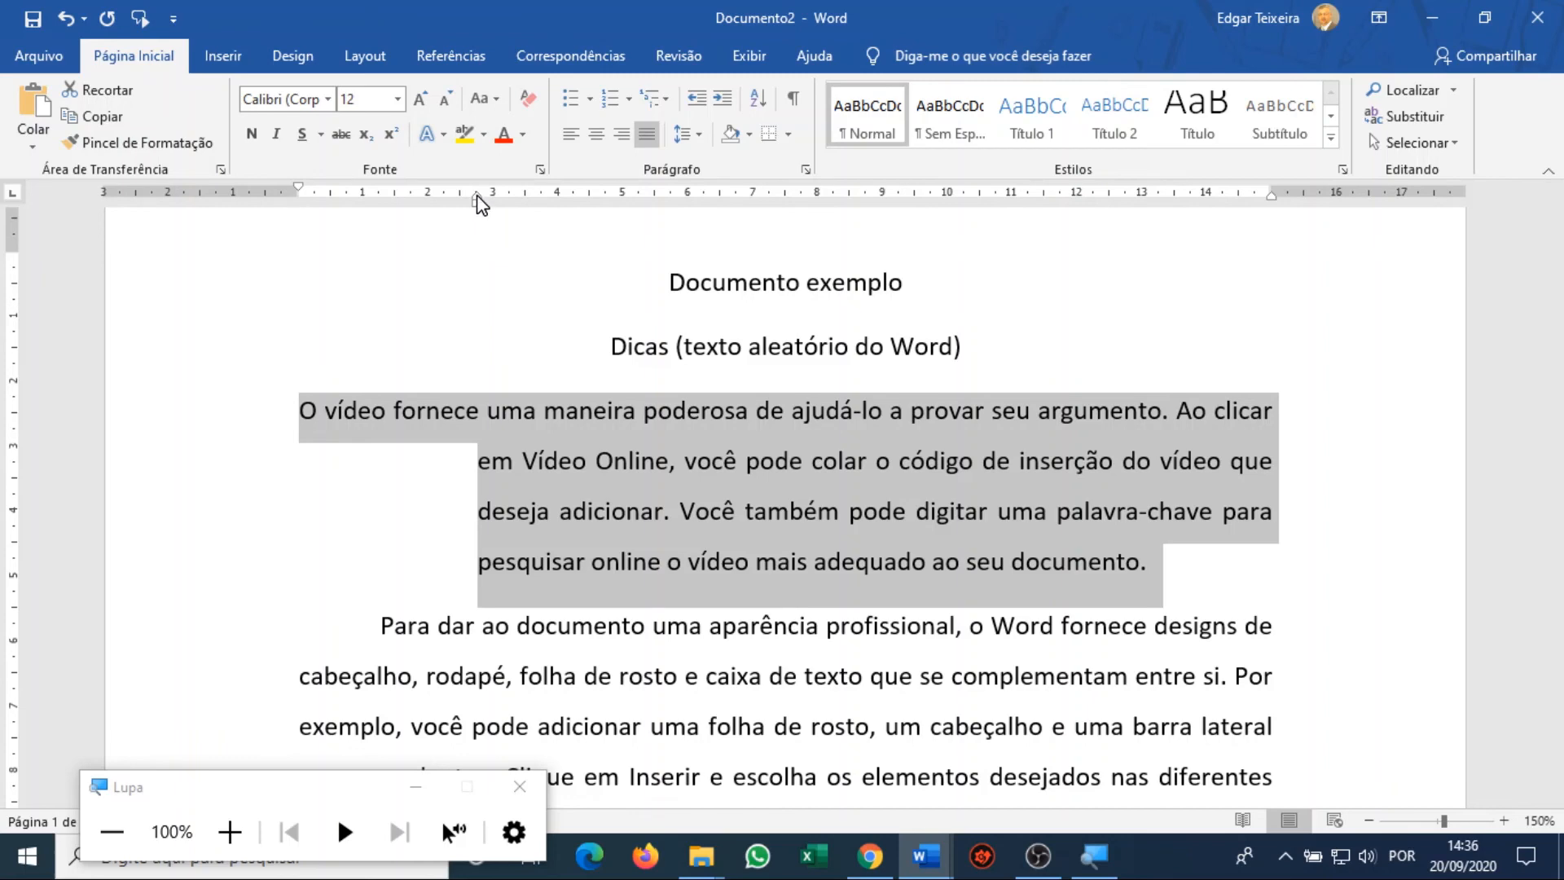
pyautogui.moveTo(478, 201); pyautogui.dragTo(299, 200)
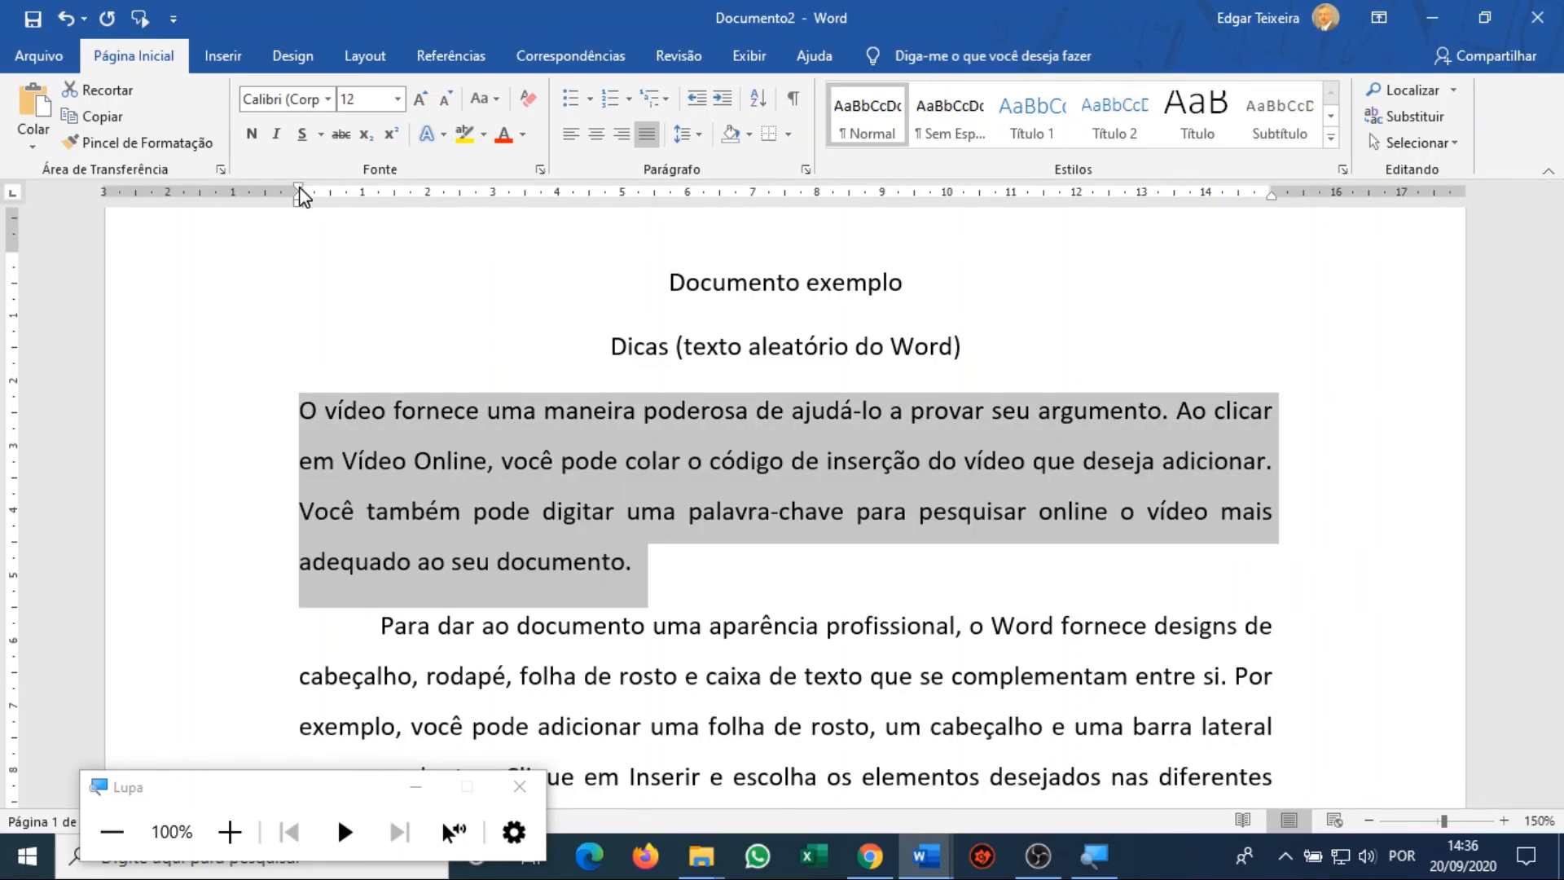
pyautogui.moveTo(301, 198); pyautogui.dragTo(381, 199)
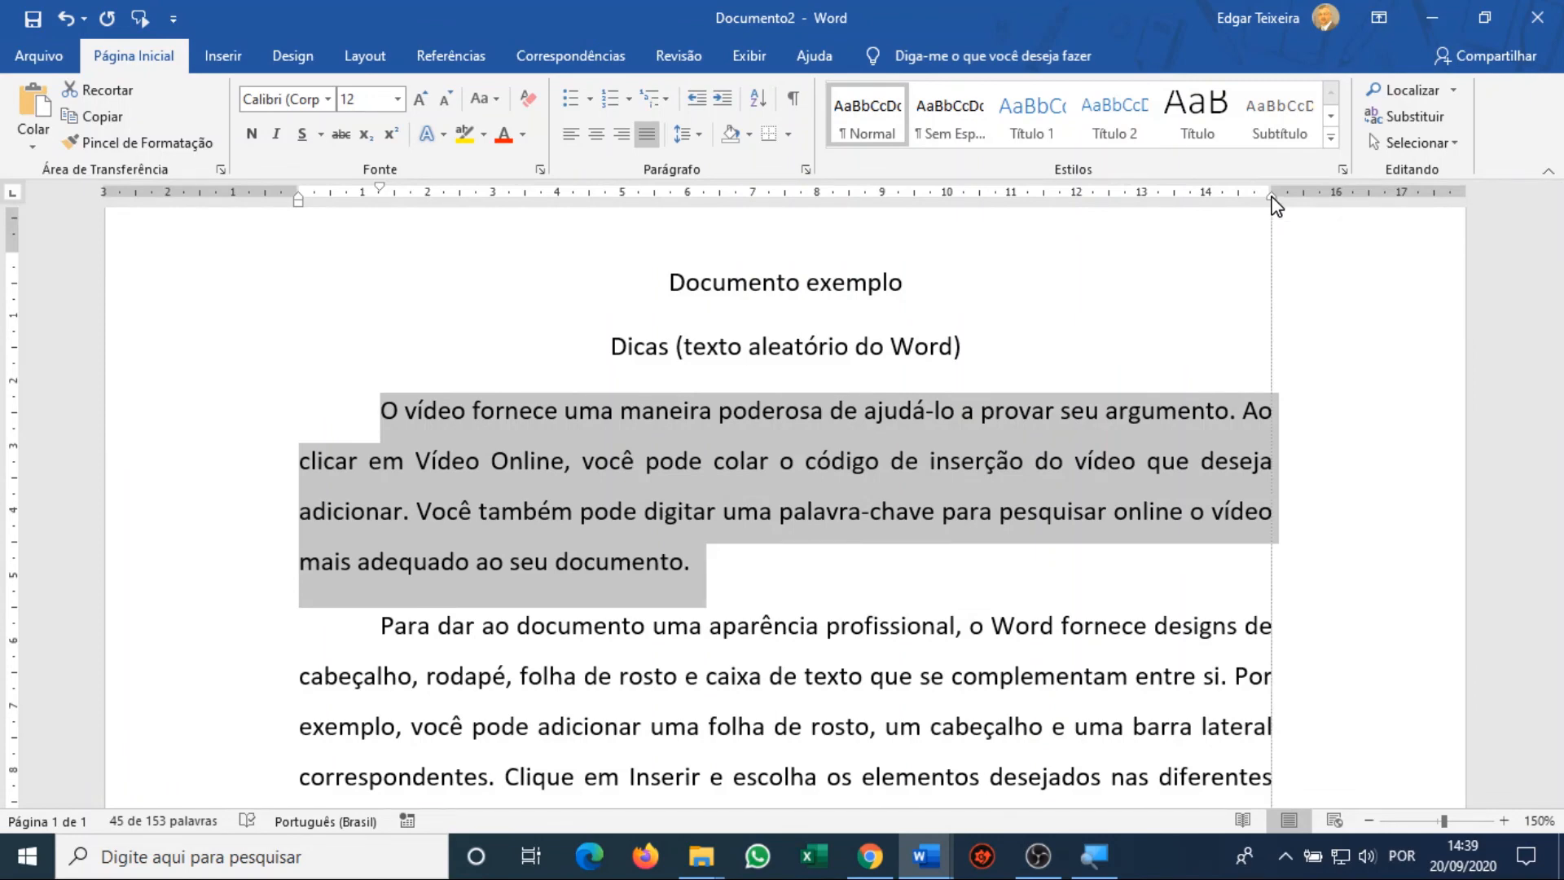
# Try moving the first body paragraph's right indent to about 11,5 cm on the ruler, return it to the right margin, and deselect the text.
pyautogui.moveTo(1273, 200)
pyautogui.mouseDown()
pyautogui.moveTo(1174, 227)
pyautogui.moveTo(1046, 228)
pyautogui.mouseUp()
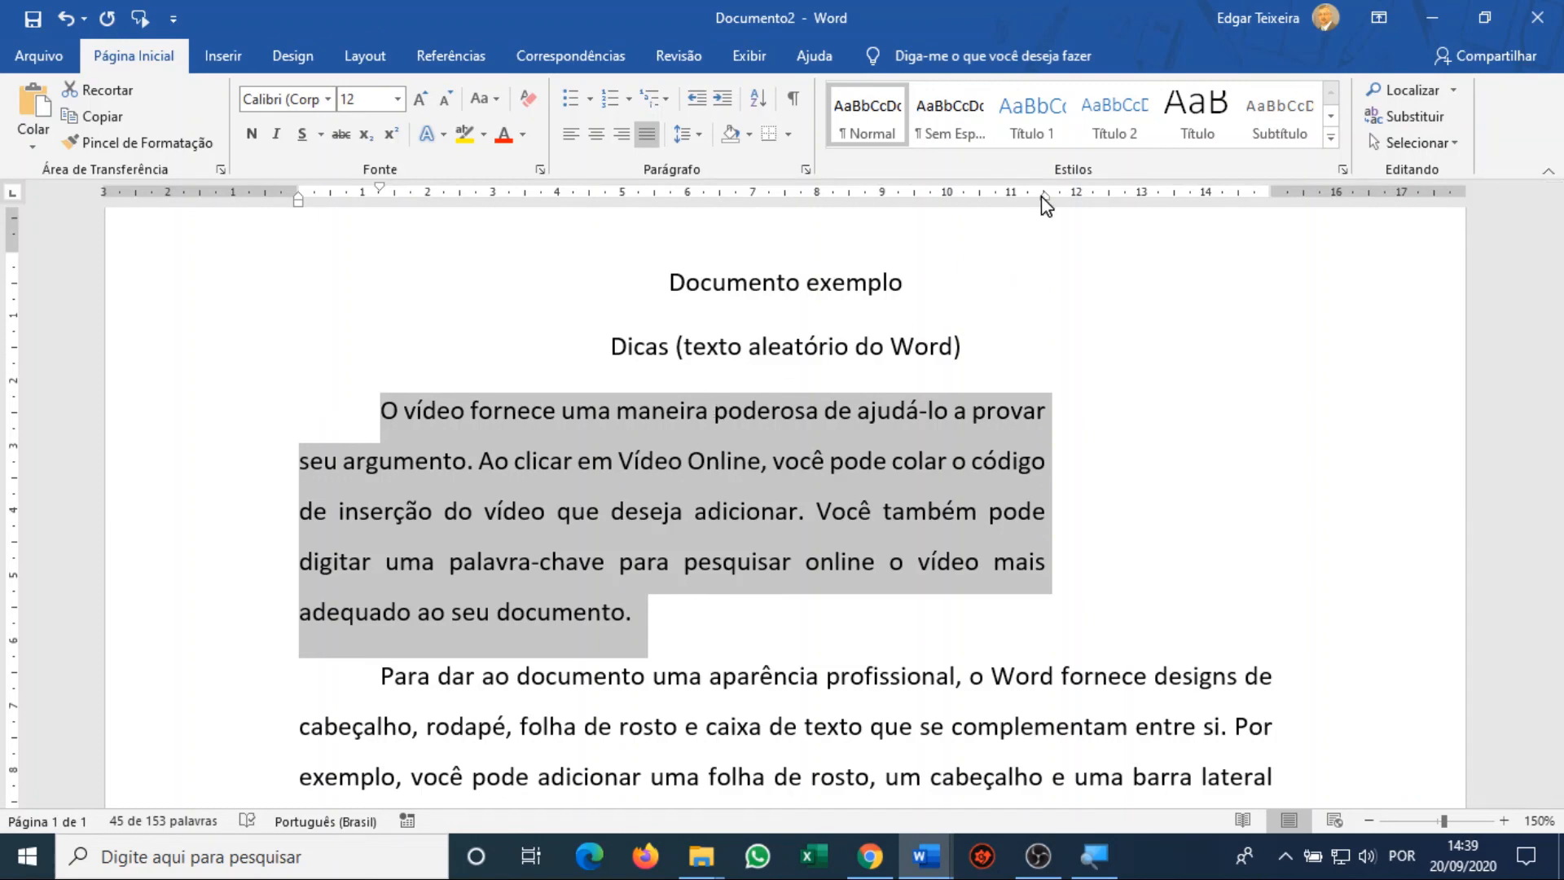
pyautogui.moveTo(1044, 197); pyautogui.dragTo(1270, 192)
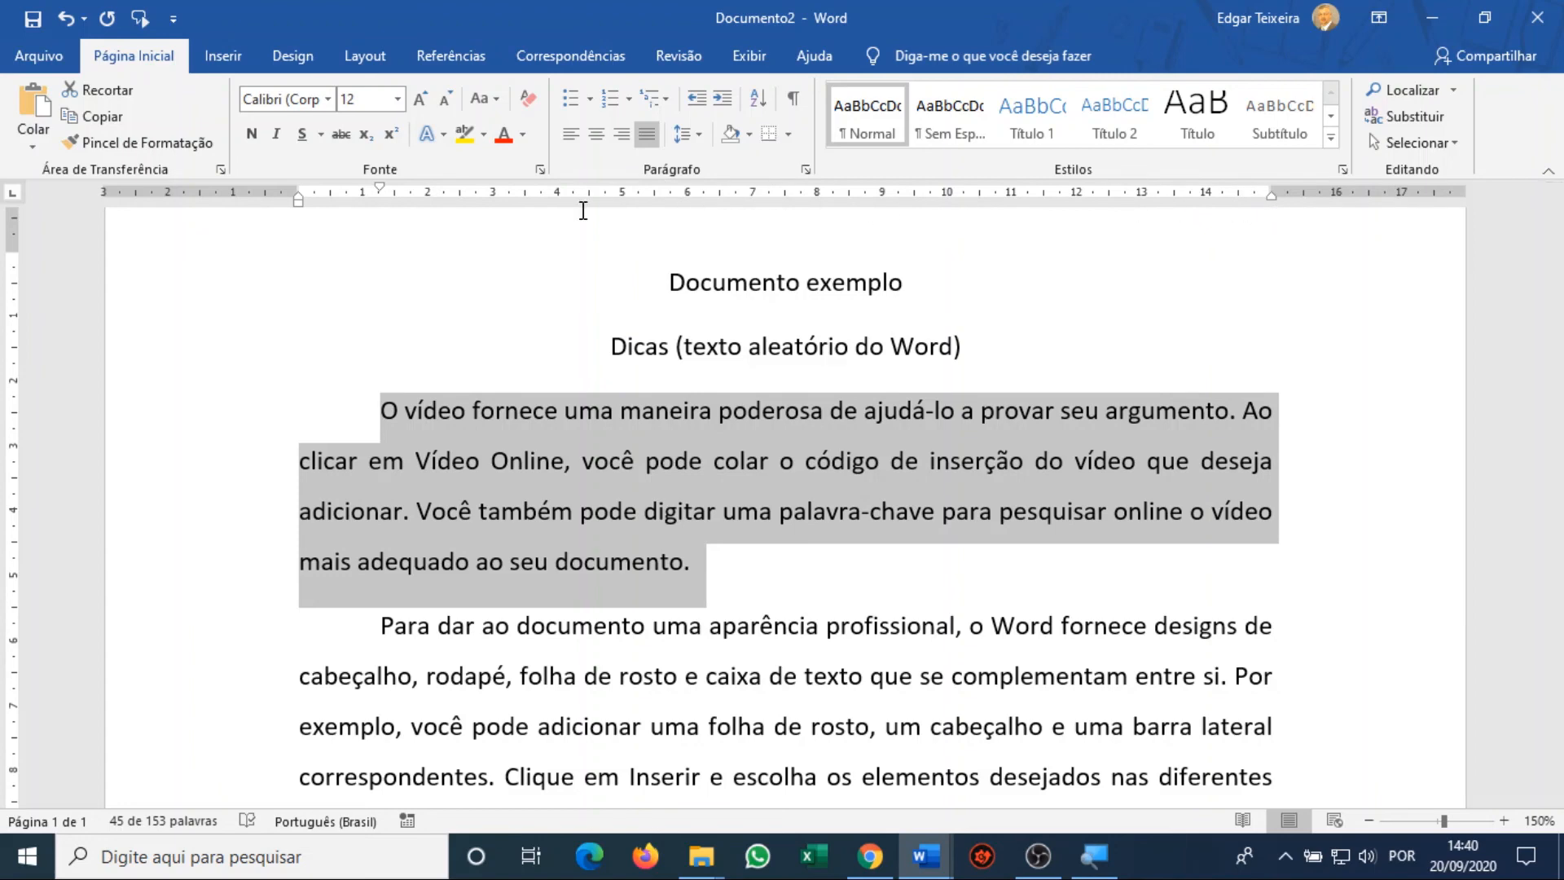
pyautogui.click(1010, 359)
pyautogui.moveTo(1557, 325)
pyautogui.mouseDown()
pyautogui.moveTo(1555, 270)
pyautogui.moveTo(1562, 448)
pyautogui.moveTo(1561, 314)
pyautogui.moveTo(1562, 341)
pyautogui.mouseUp()
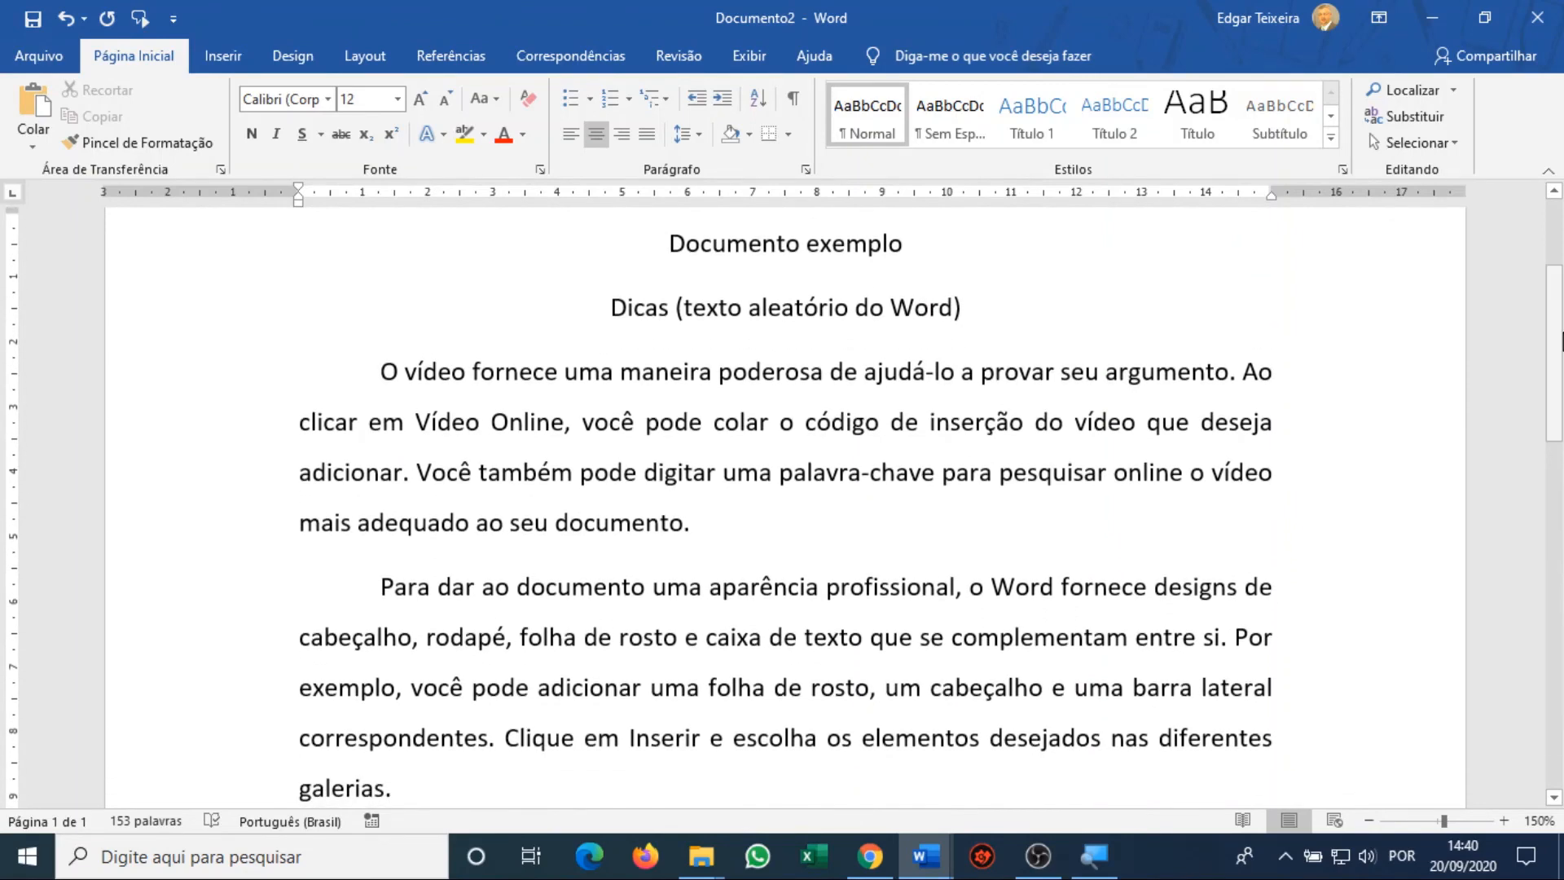